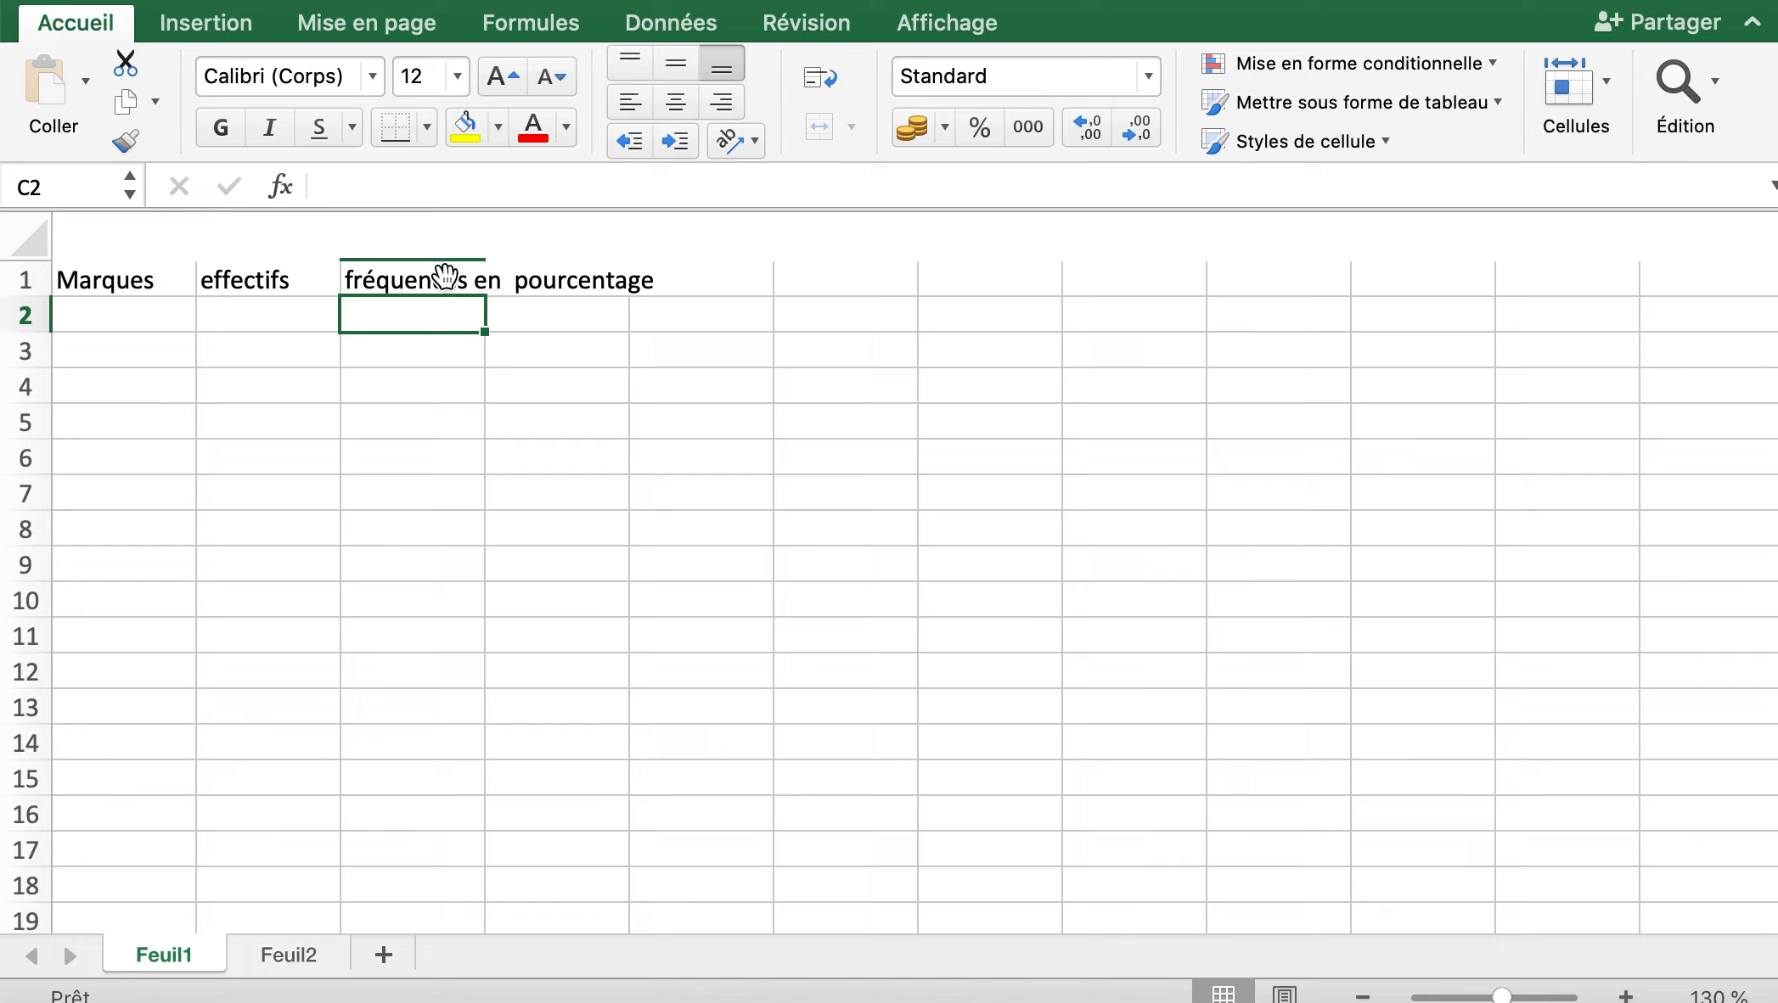
{"action": "left_click_drag", "start_coordinate": [484, 225], "coordinate": [670, 224]}
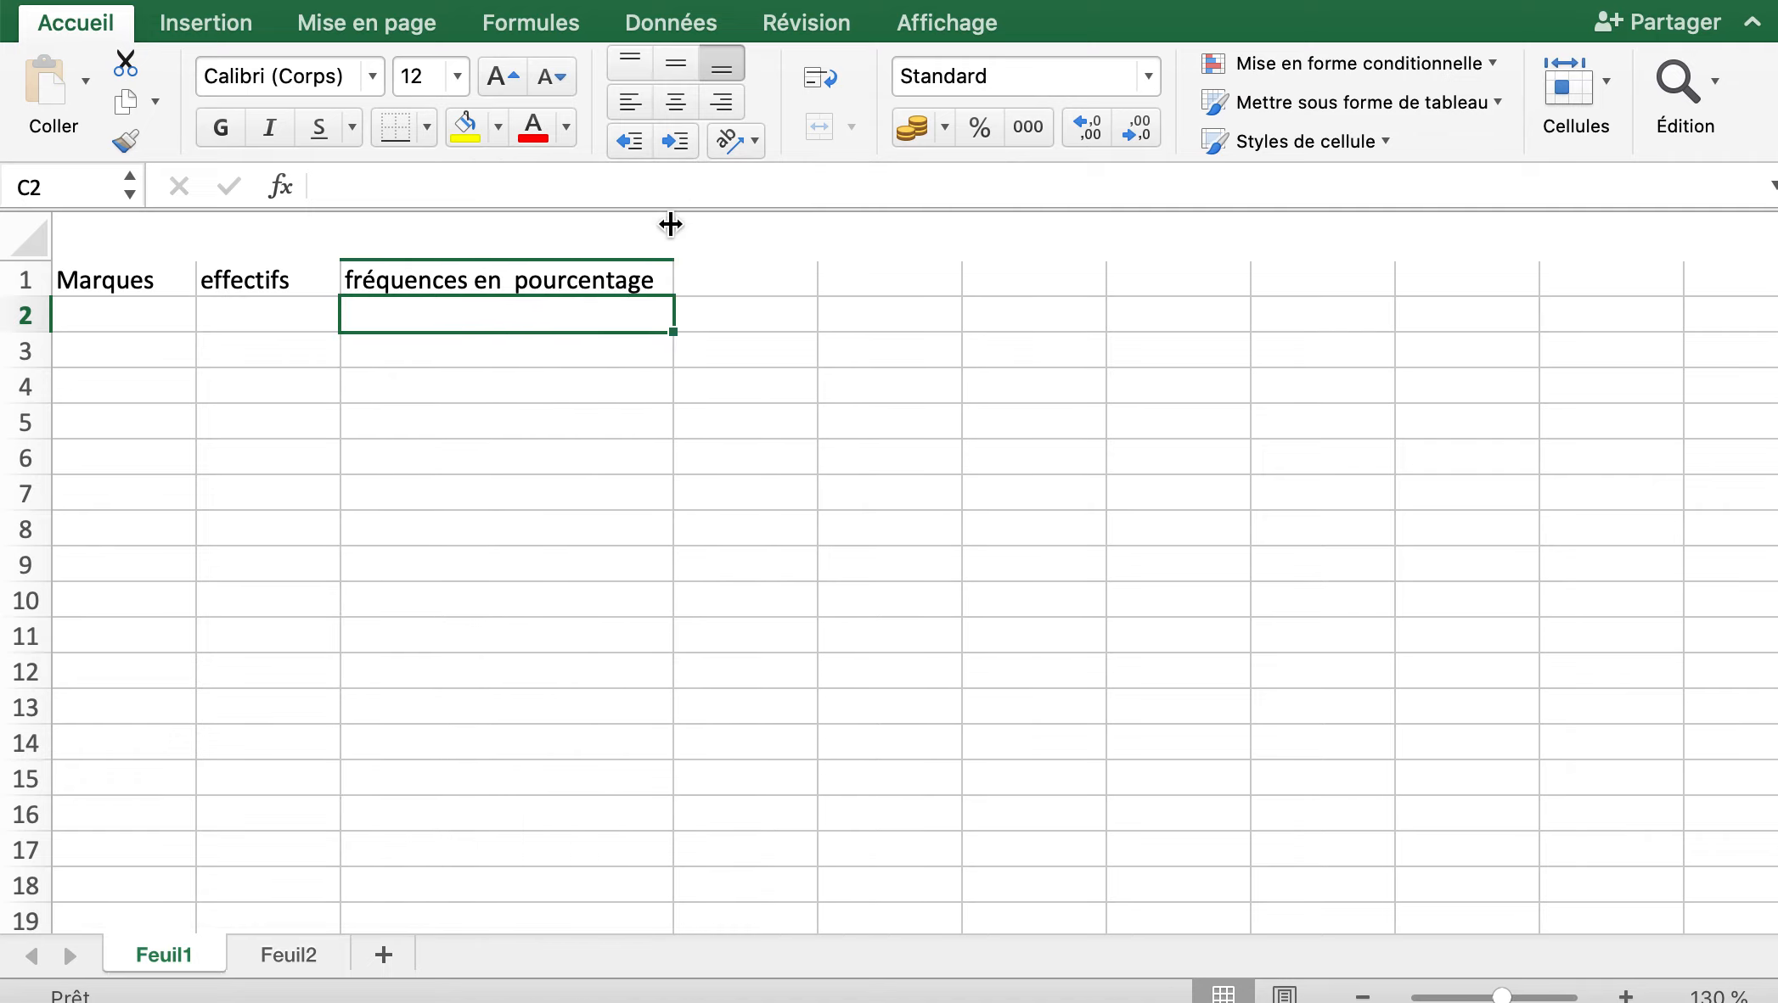
{"action": "left_click_drag", "start_coordinate": [669, 238], "coordinate": [476, 229]}
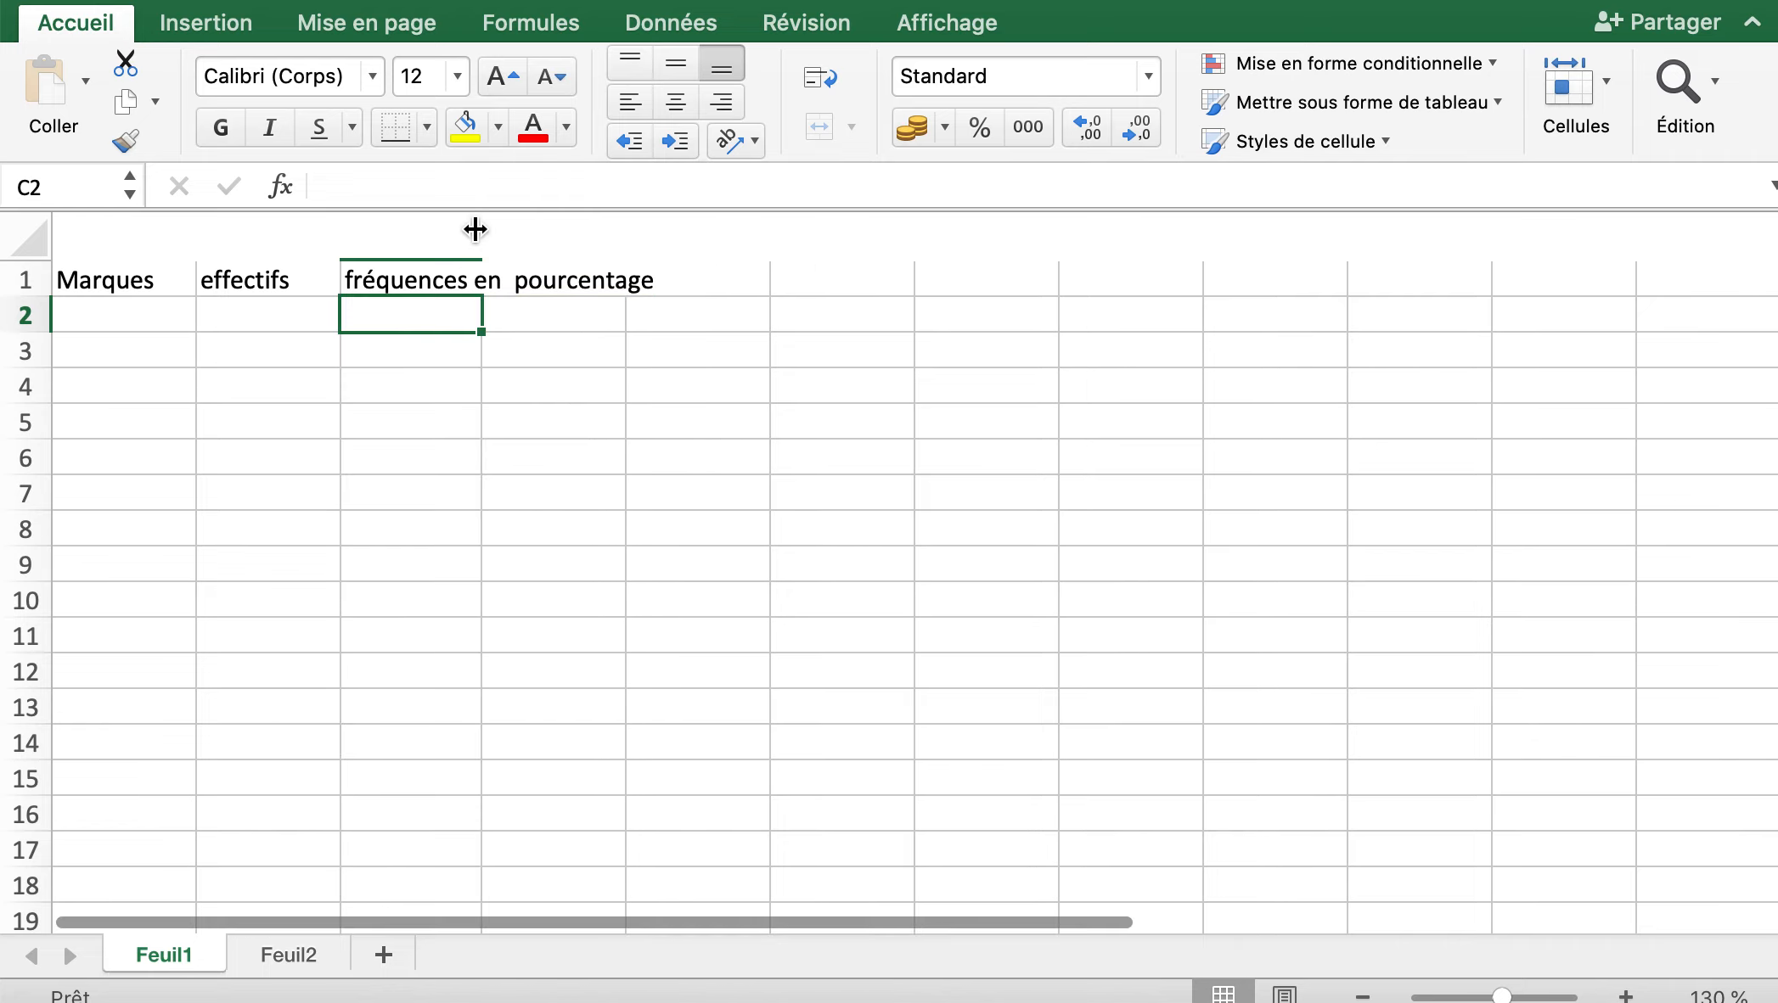
{"action": "left_click", "coordinate": [427, 230]}
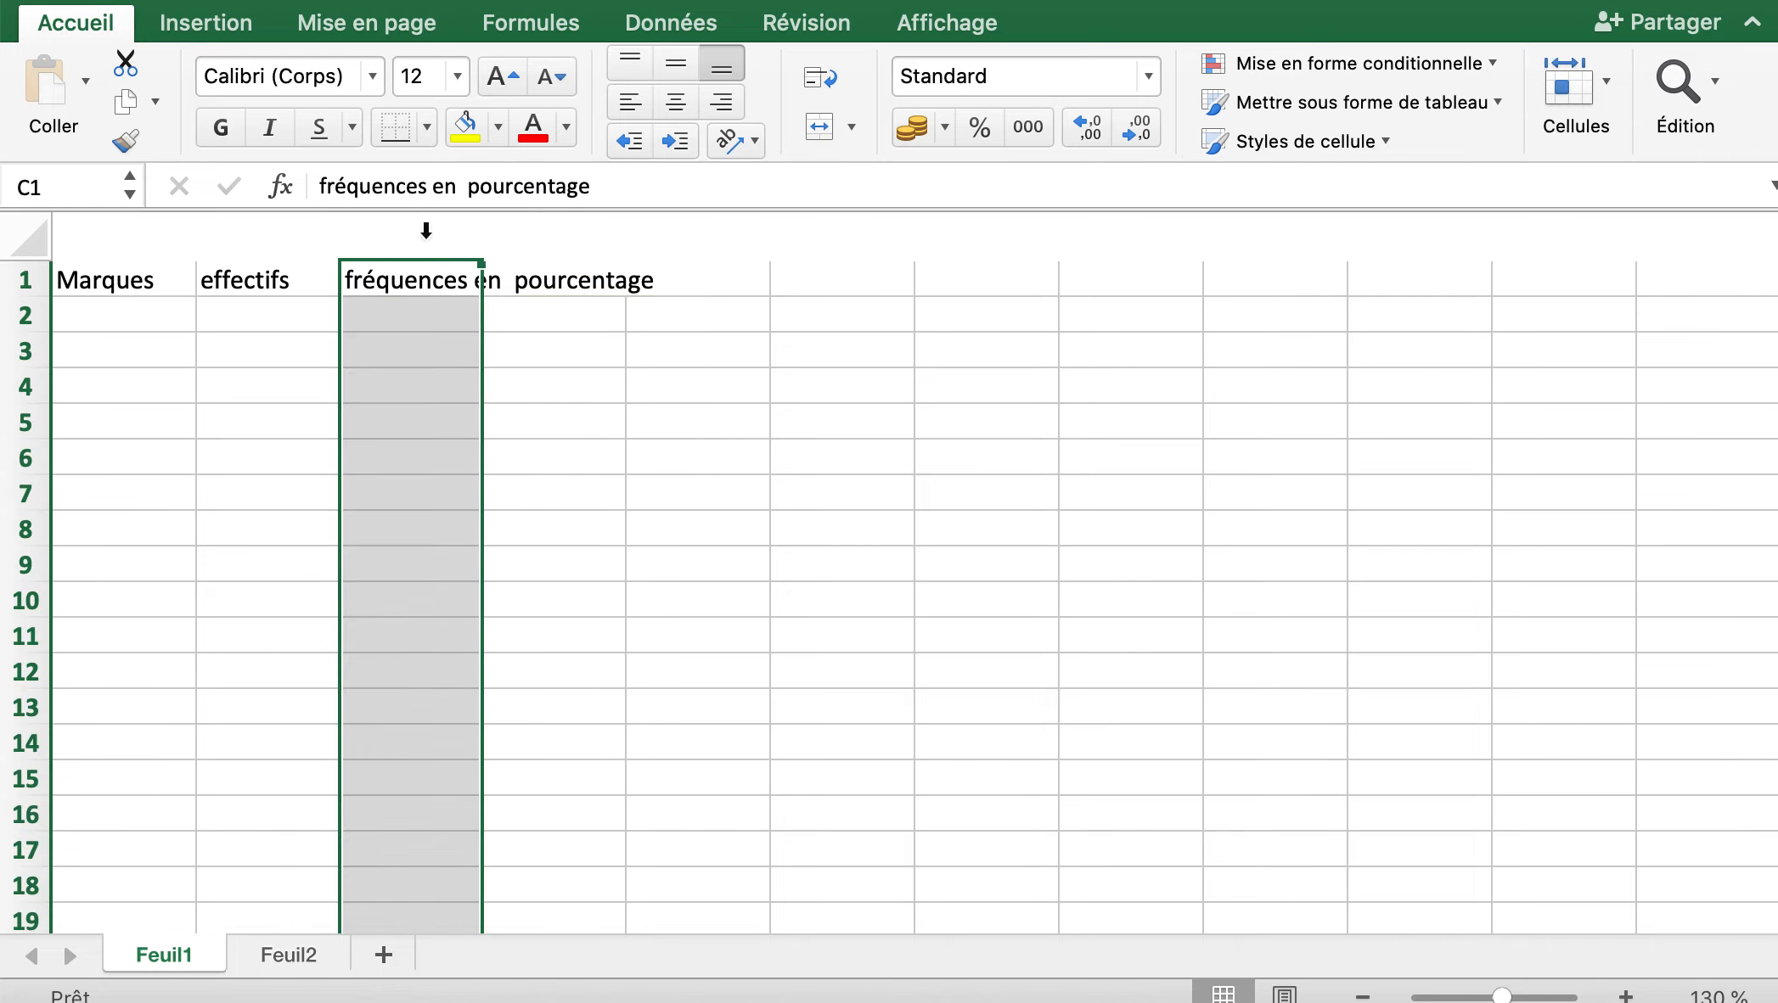
Turn on automatic text wrapping for header cell C1 and widen column C slightly so "pourcentage" fits on one line.
{"action": "left_click", "coordinate": [431, 274]}
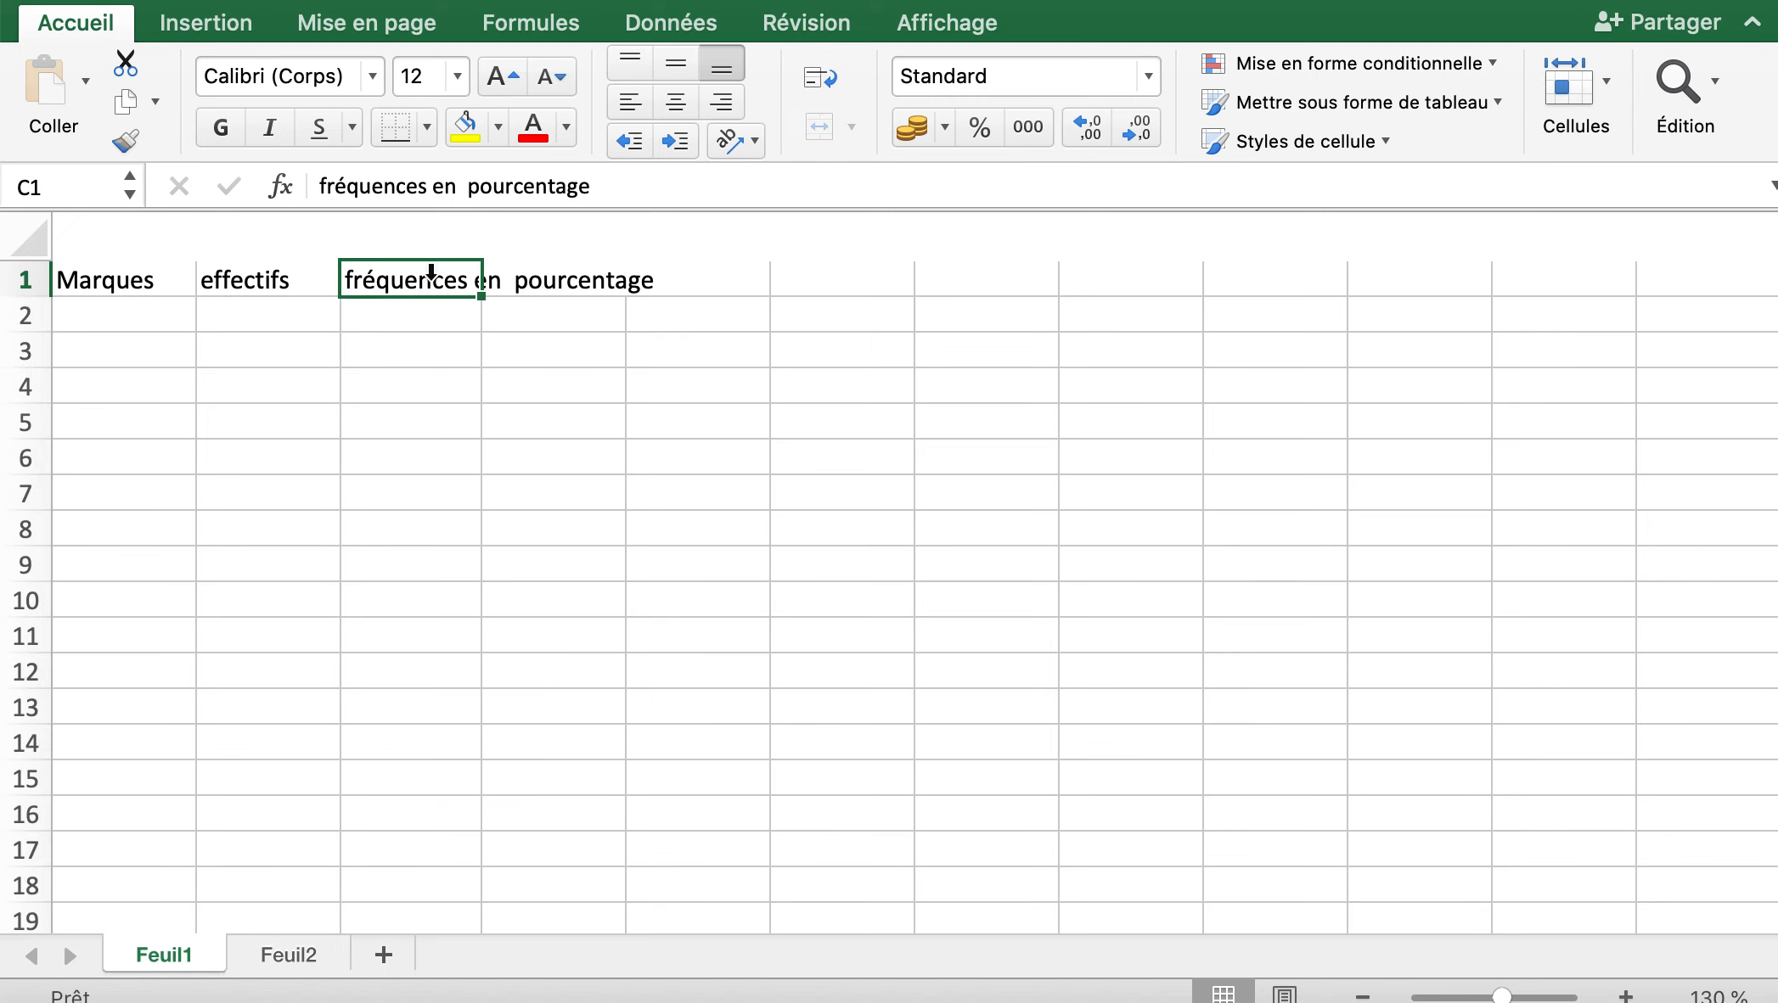
{"action": "right_click", "coordinate": [431, 272]}
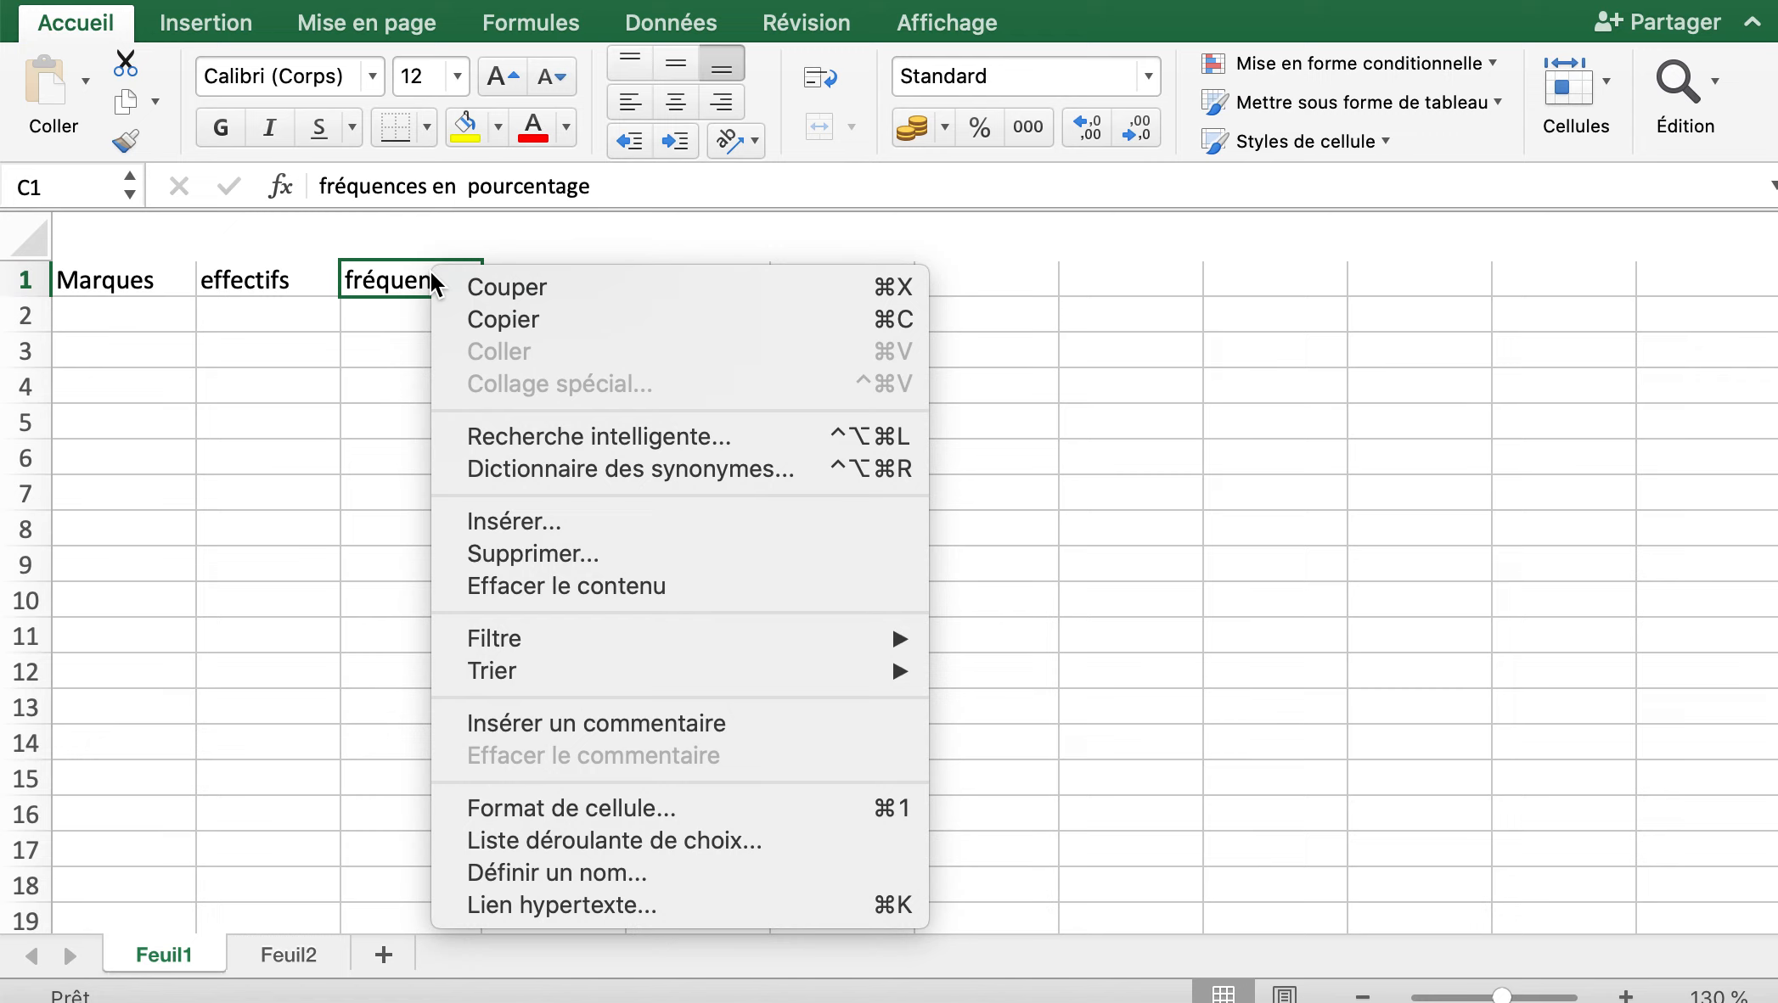
{"action": "left_click", "coordinate": [537, 805]}
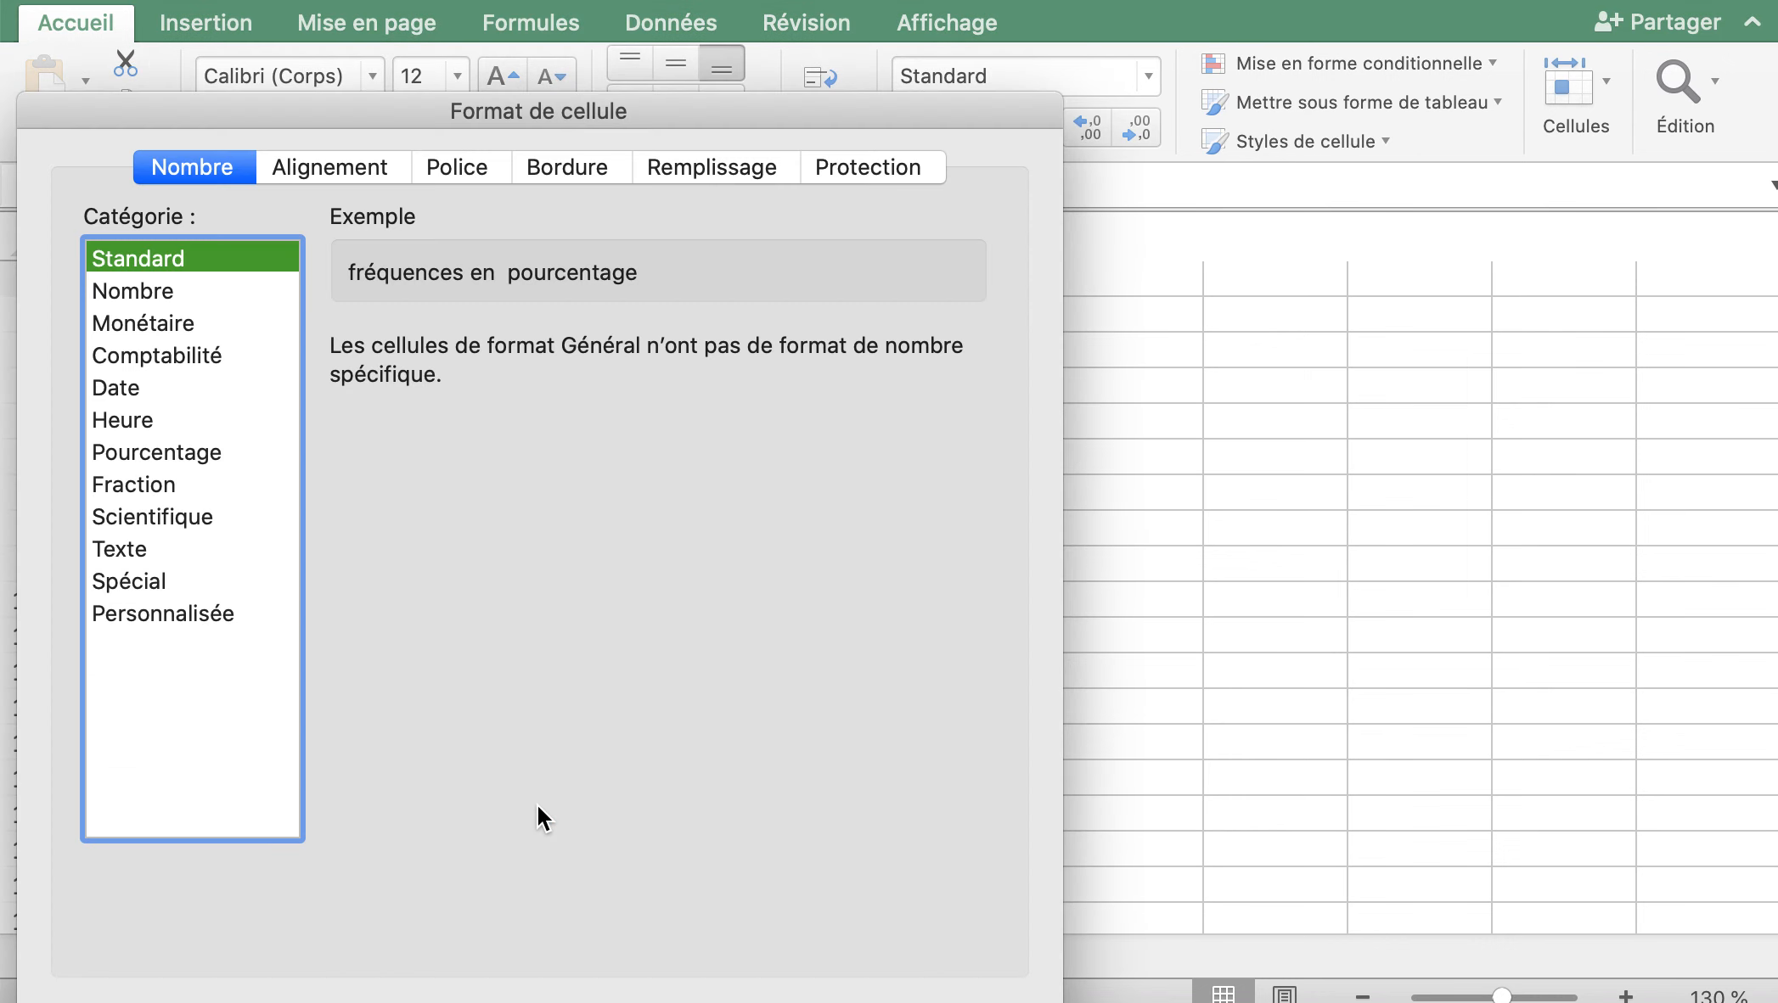
{"action": "left_click", "coordinate": [336, 172]}
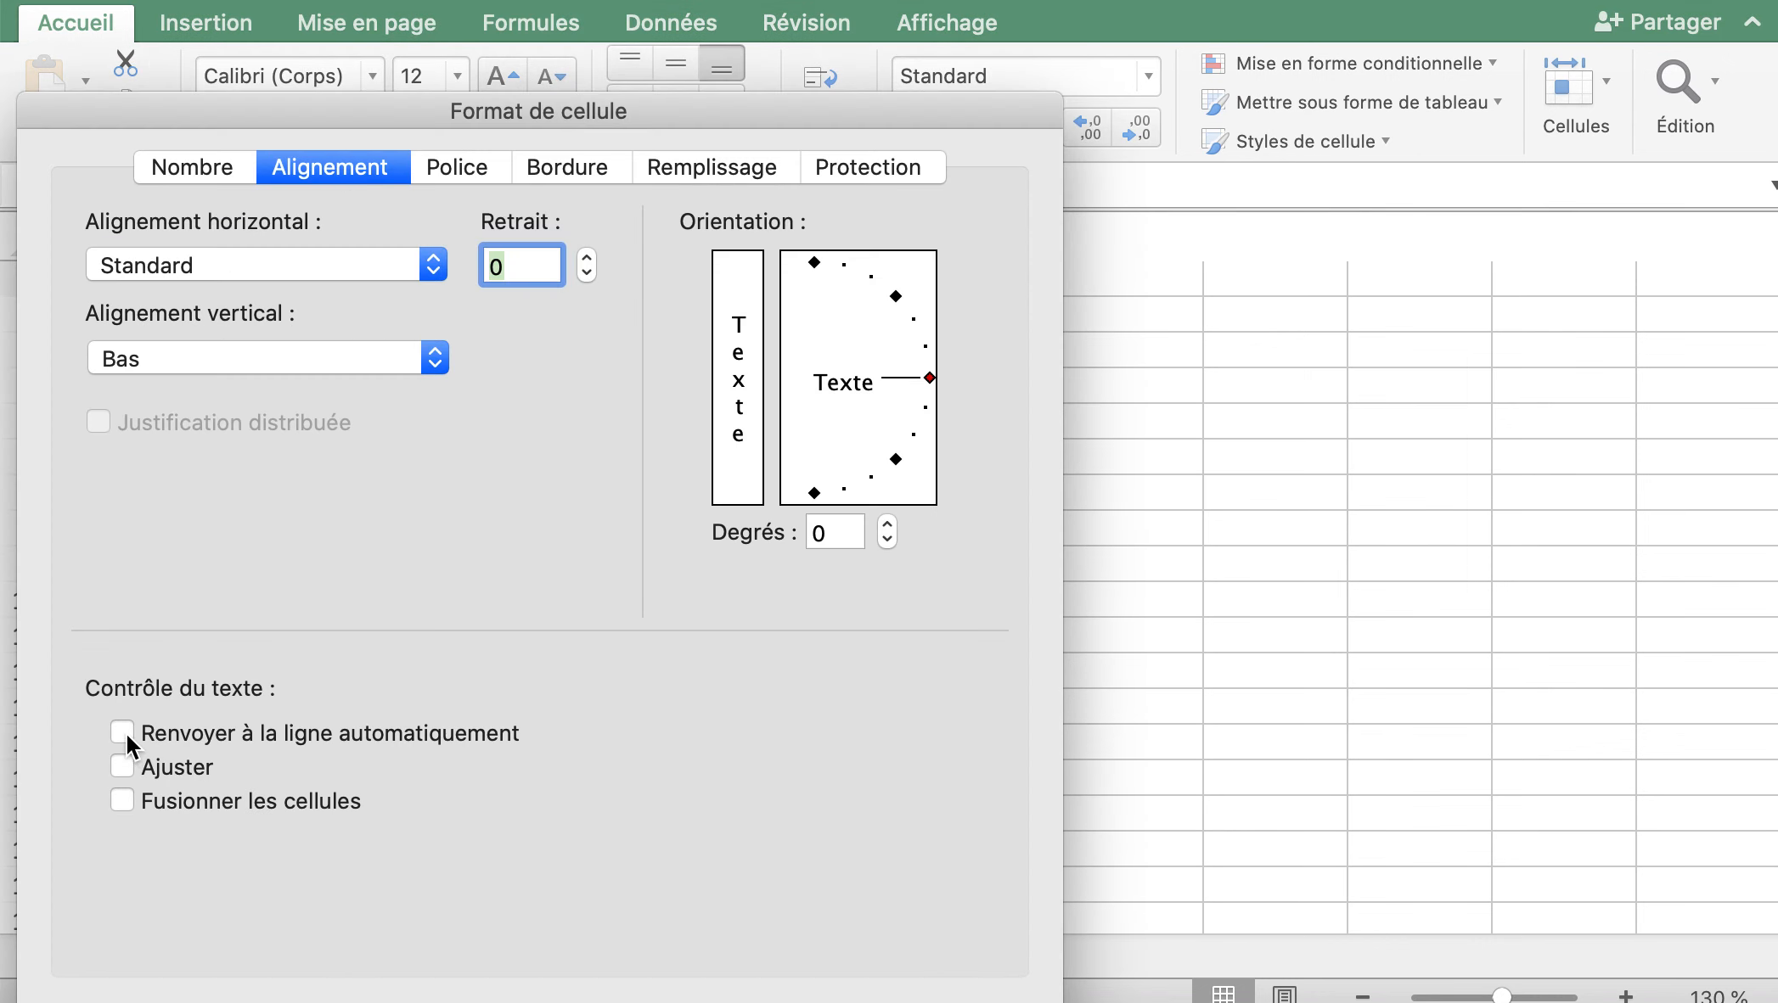
{"action": "left_click", "coordinate": [123, 733]}
{"action": "key", "text": "Return"}
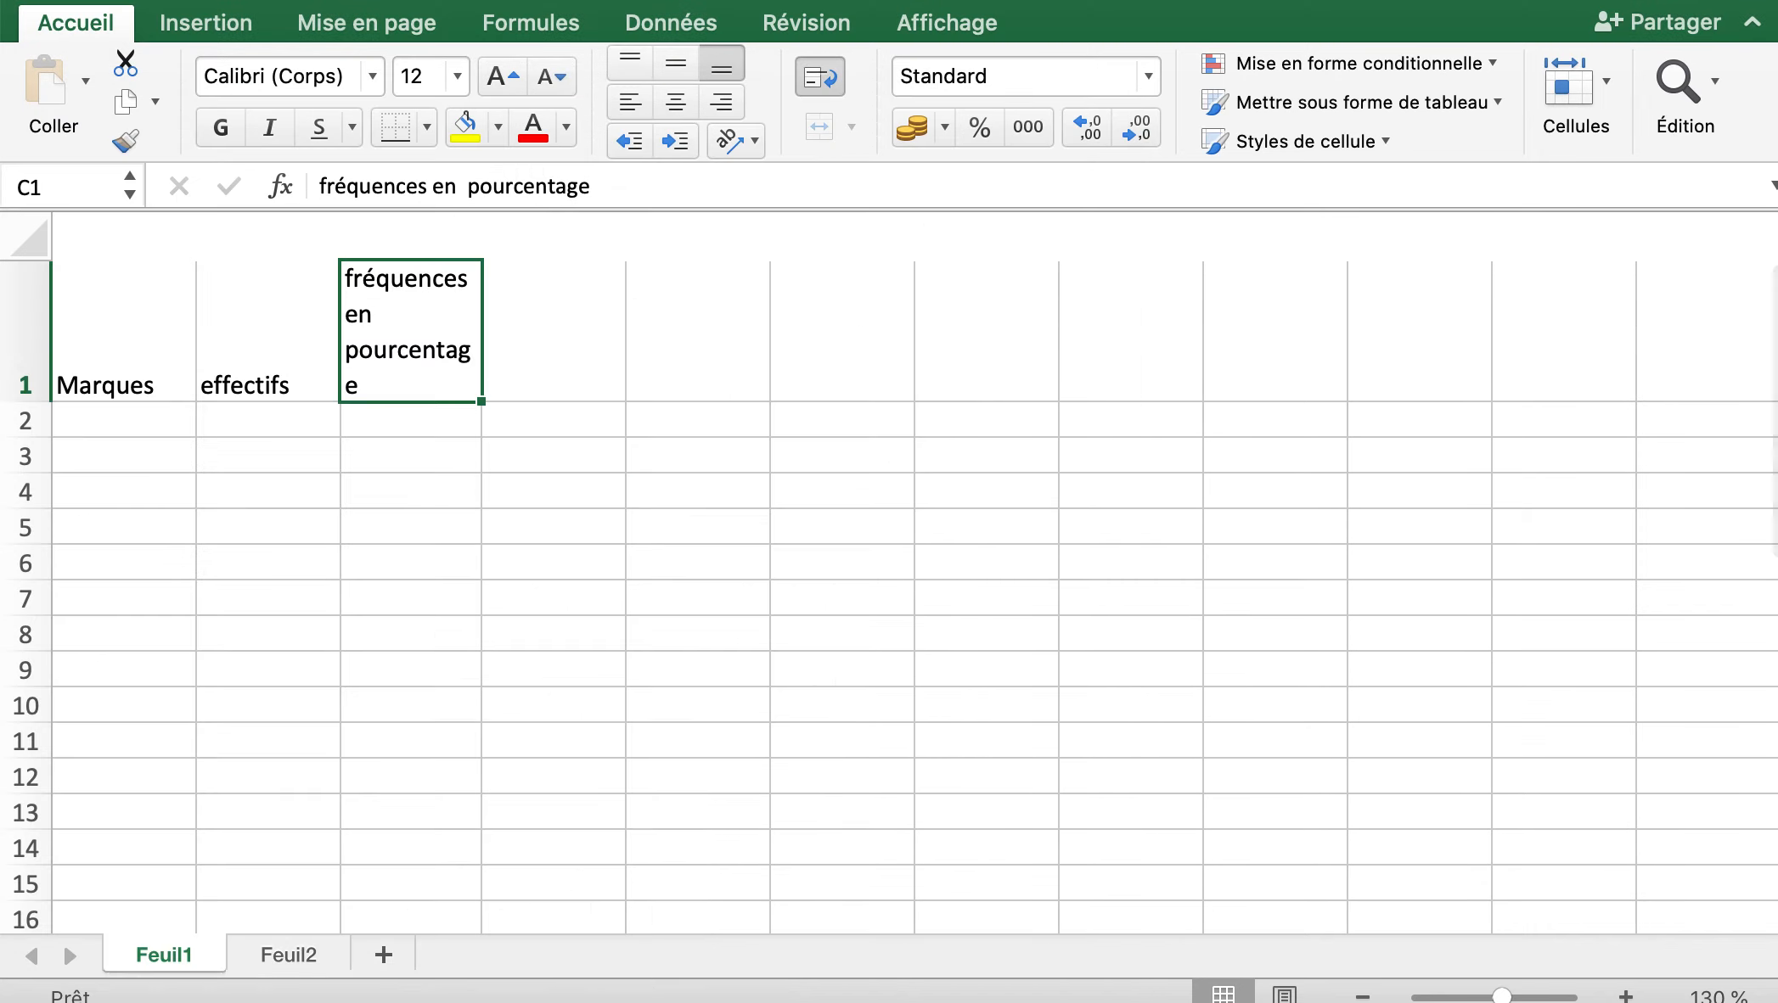
{"action": "left_click_drag", "start_coordinate": [481, 230], "coordinate": [509, 235]}
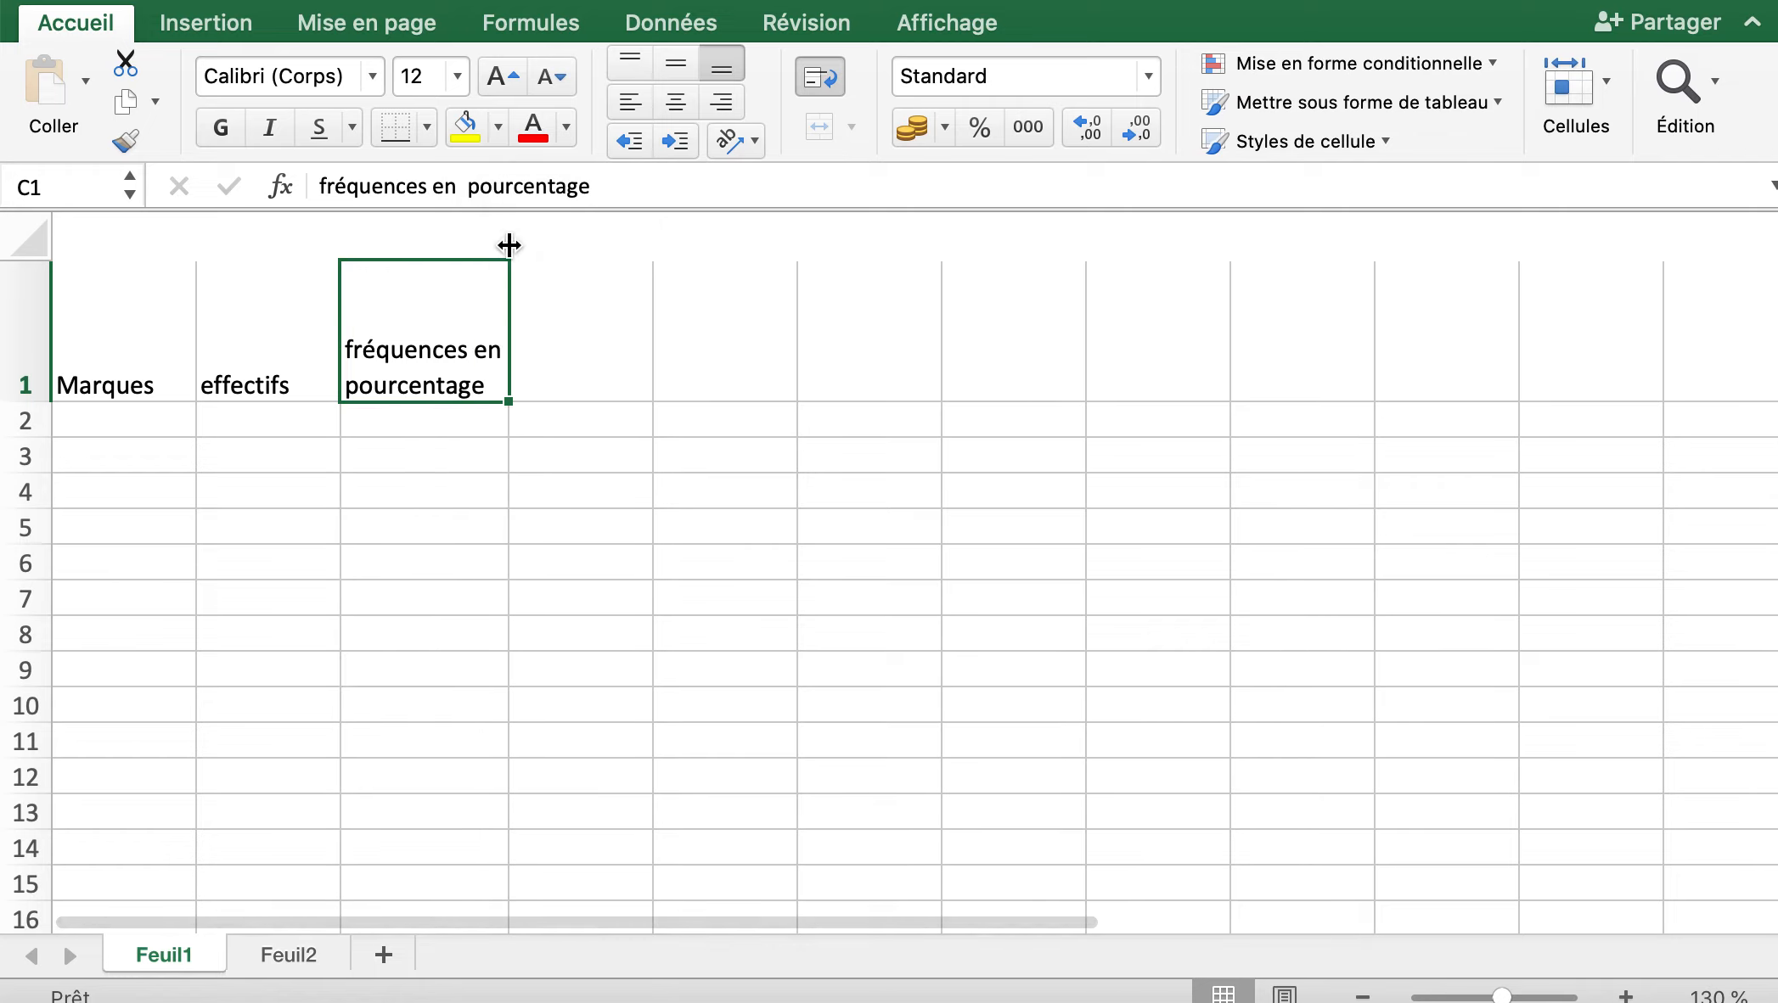
List the brands Peugeot, Audi, Renault and Fiat under Marques in cells A2 to A5.
{"action": "left_click", "coordinate": [130, 415]}
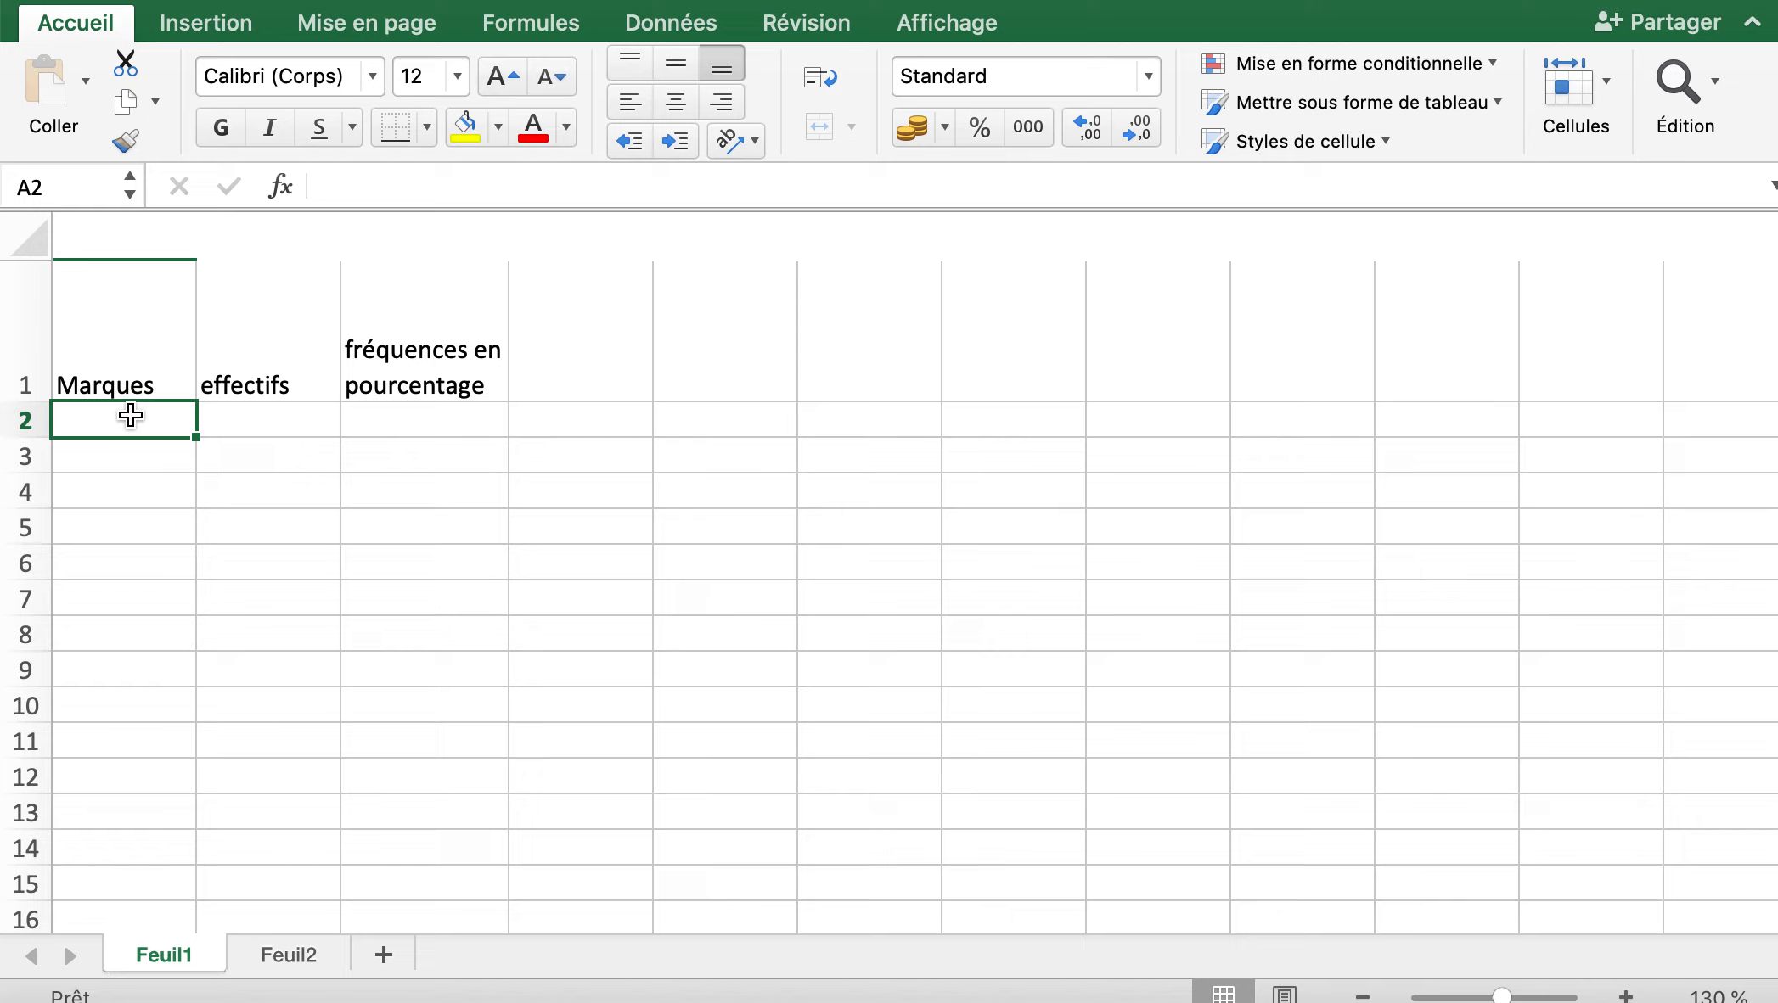
{"action": "type", "text": "Peugeo"}
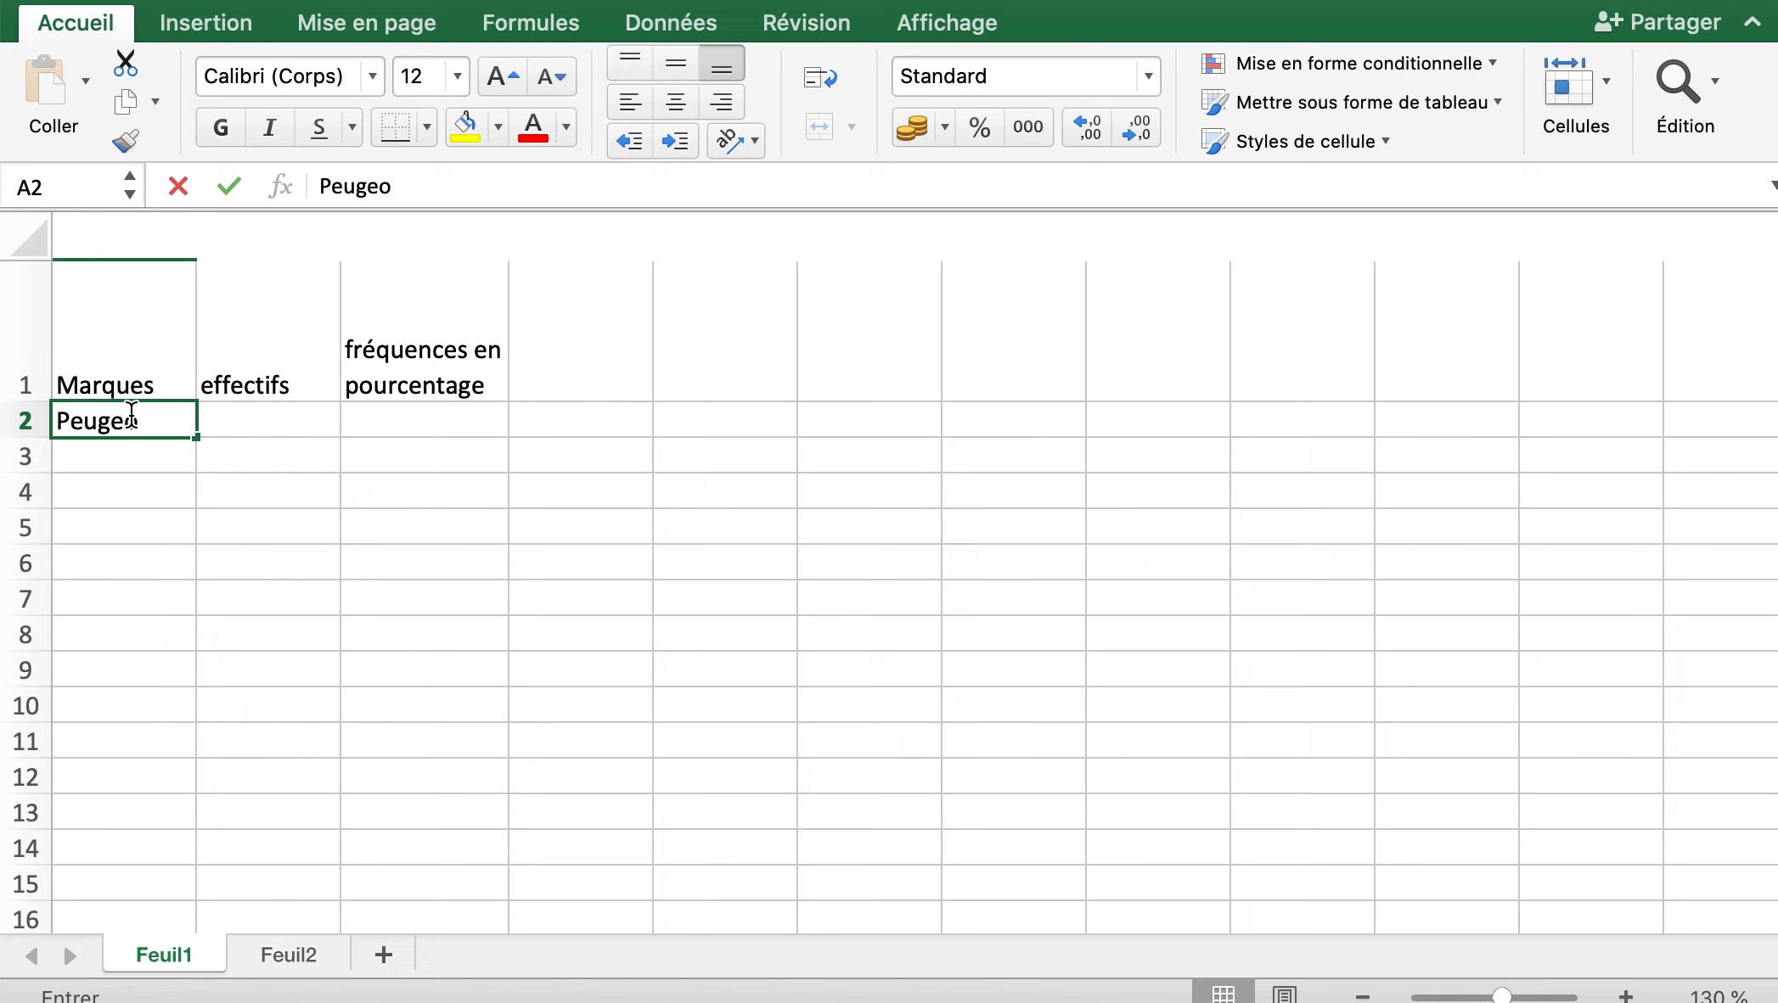
{"action": "type", "text": "t"}
{"action": "key", "text": "Return"}
{"action": "type", "text": "Audi"}
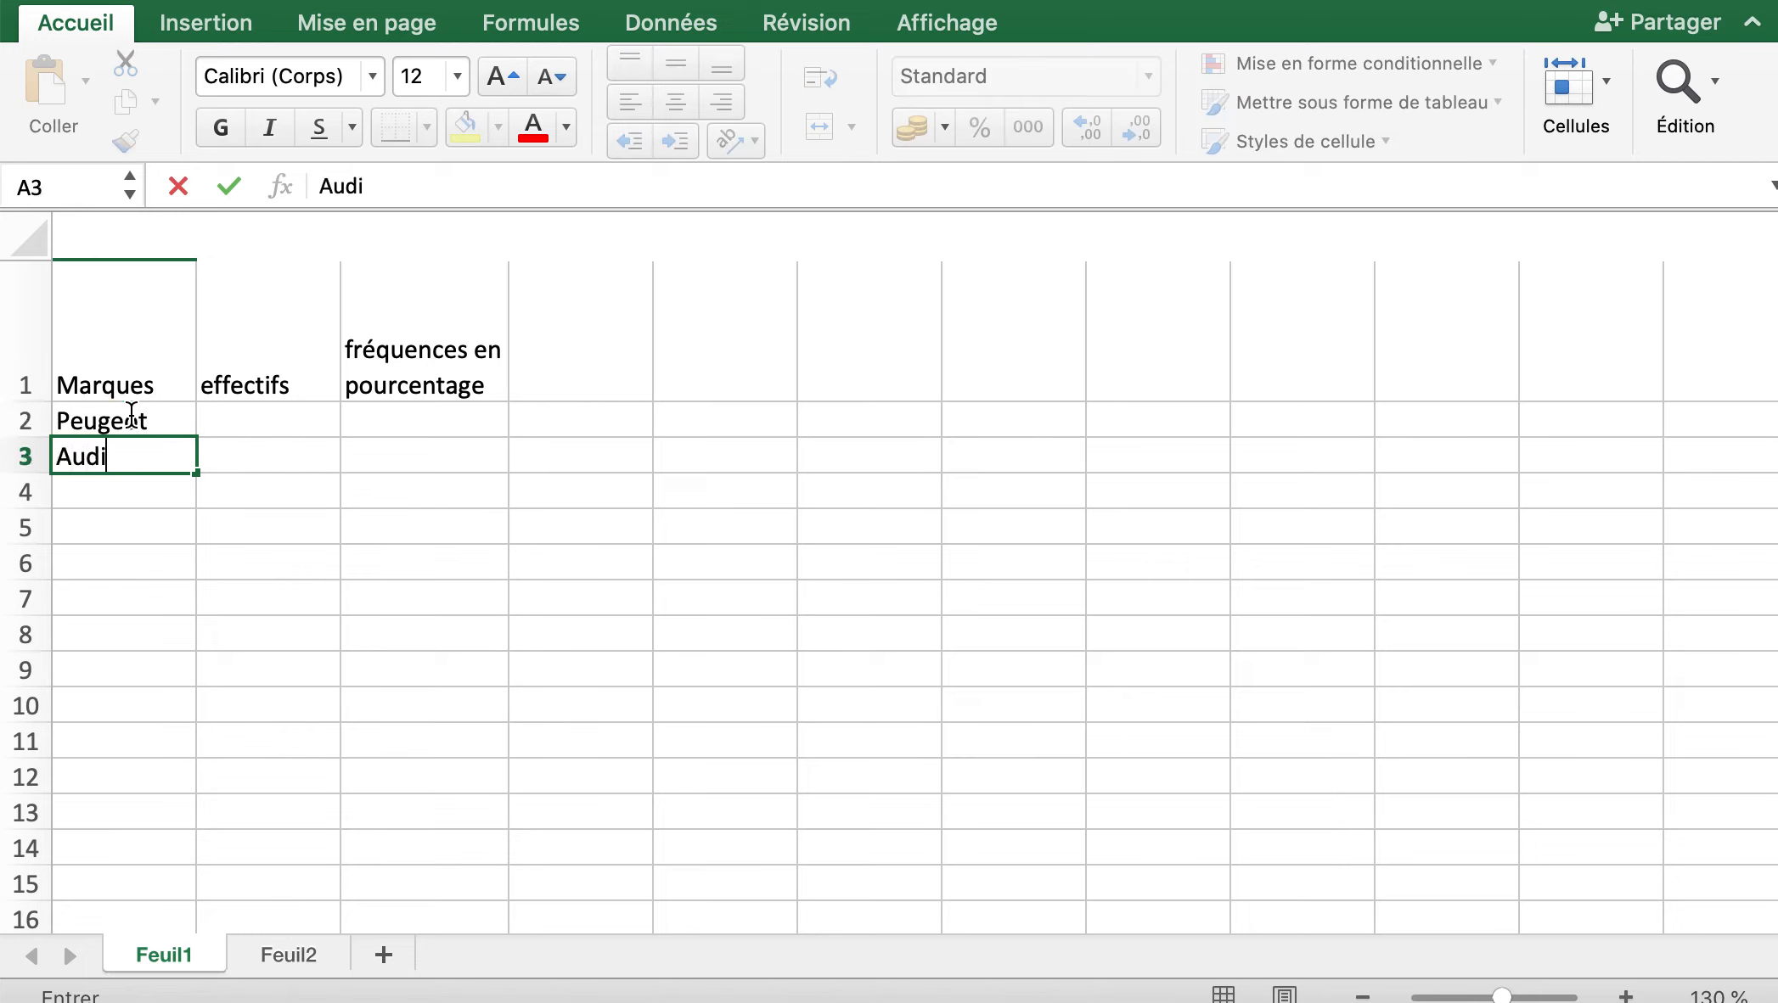
{"action": "key", "text": "Return"}
{"action": "type", "text": "Renault"}
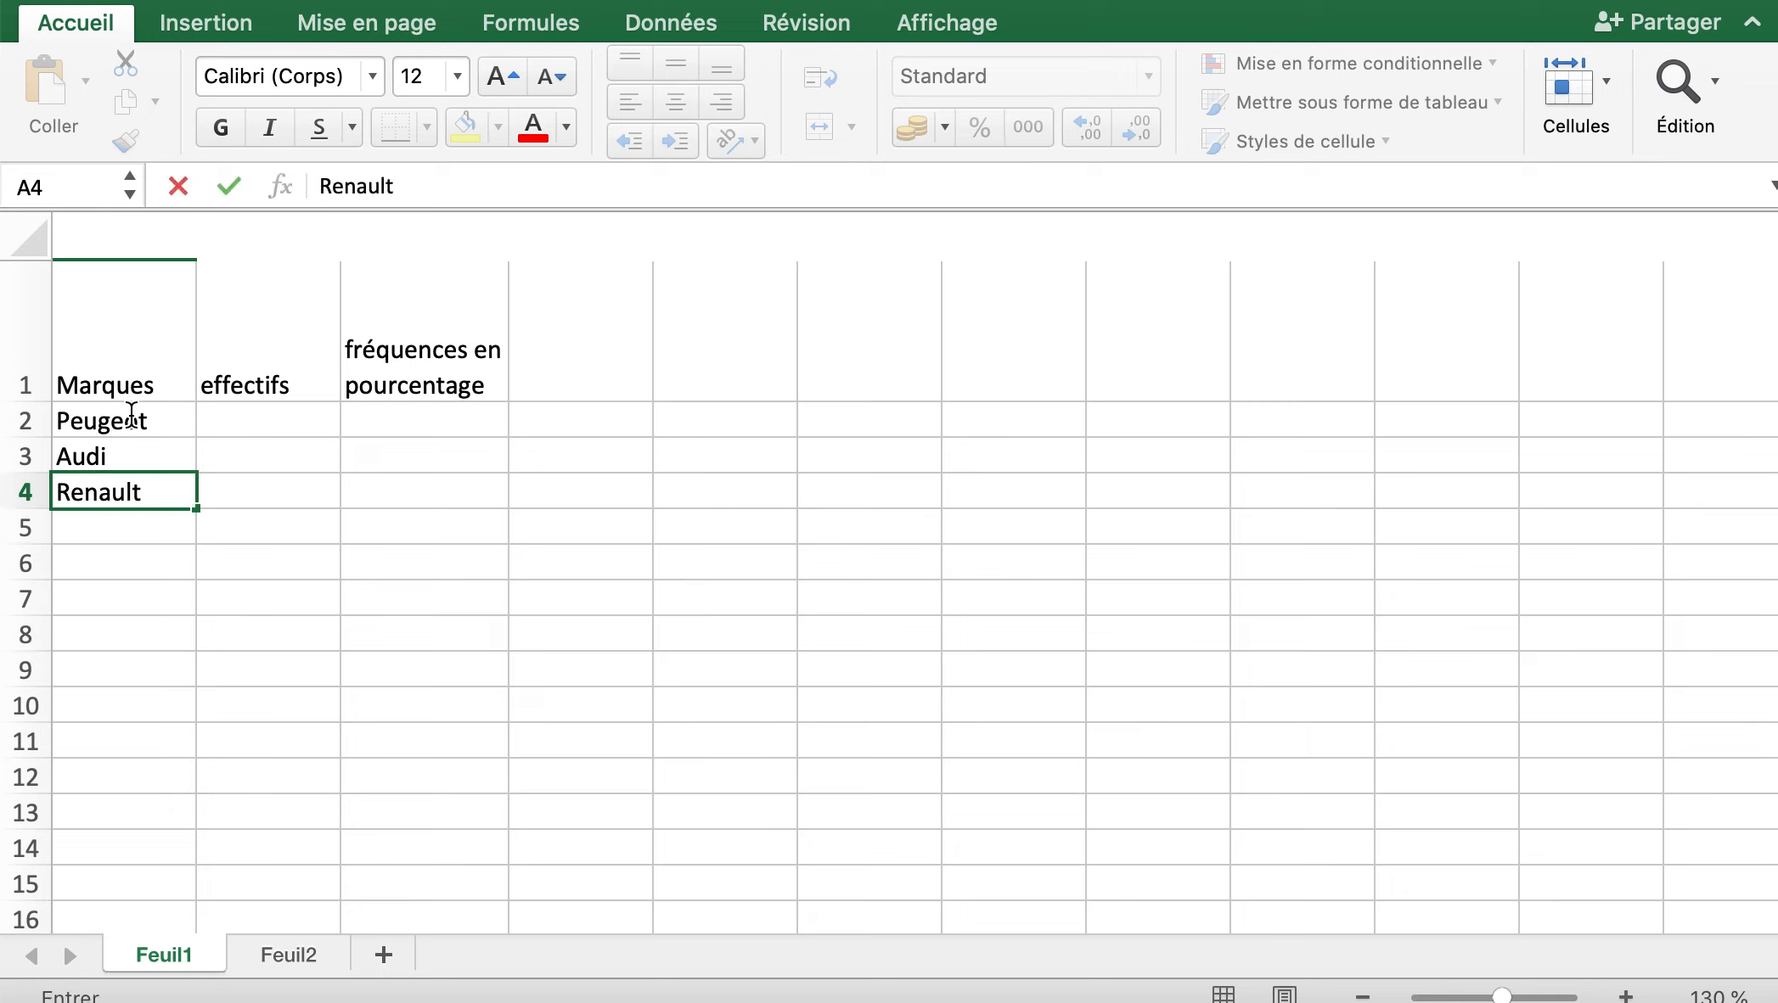
{"action": "key", "text": "Return"}
{"action": "type", "text": "Fiat"}
{"action": "key", "text": "Return"}
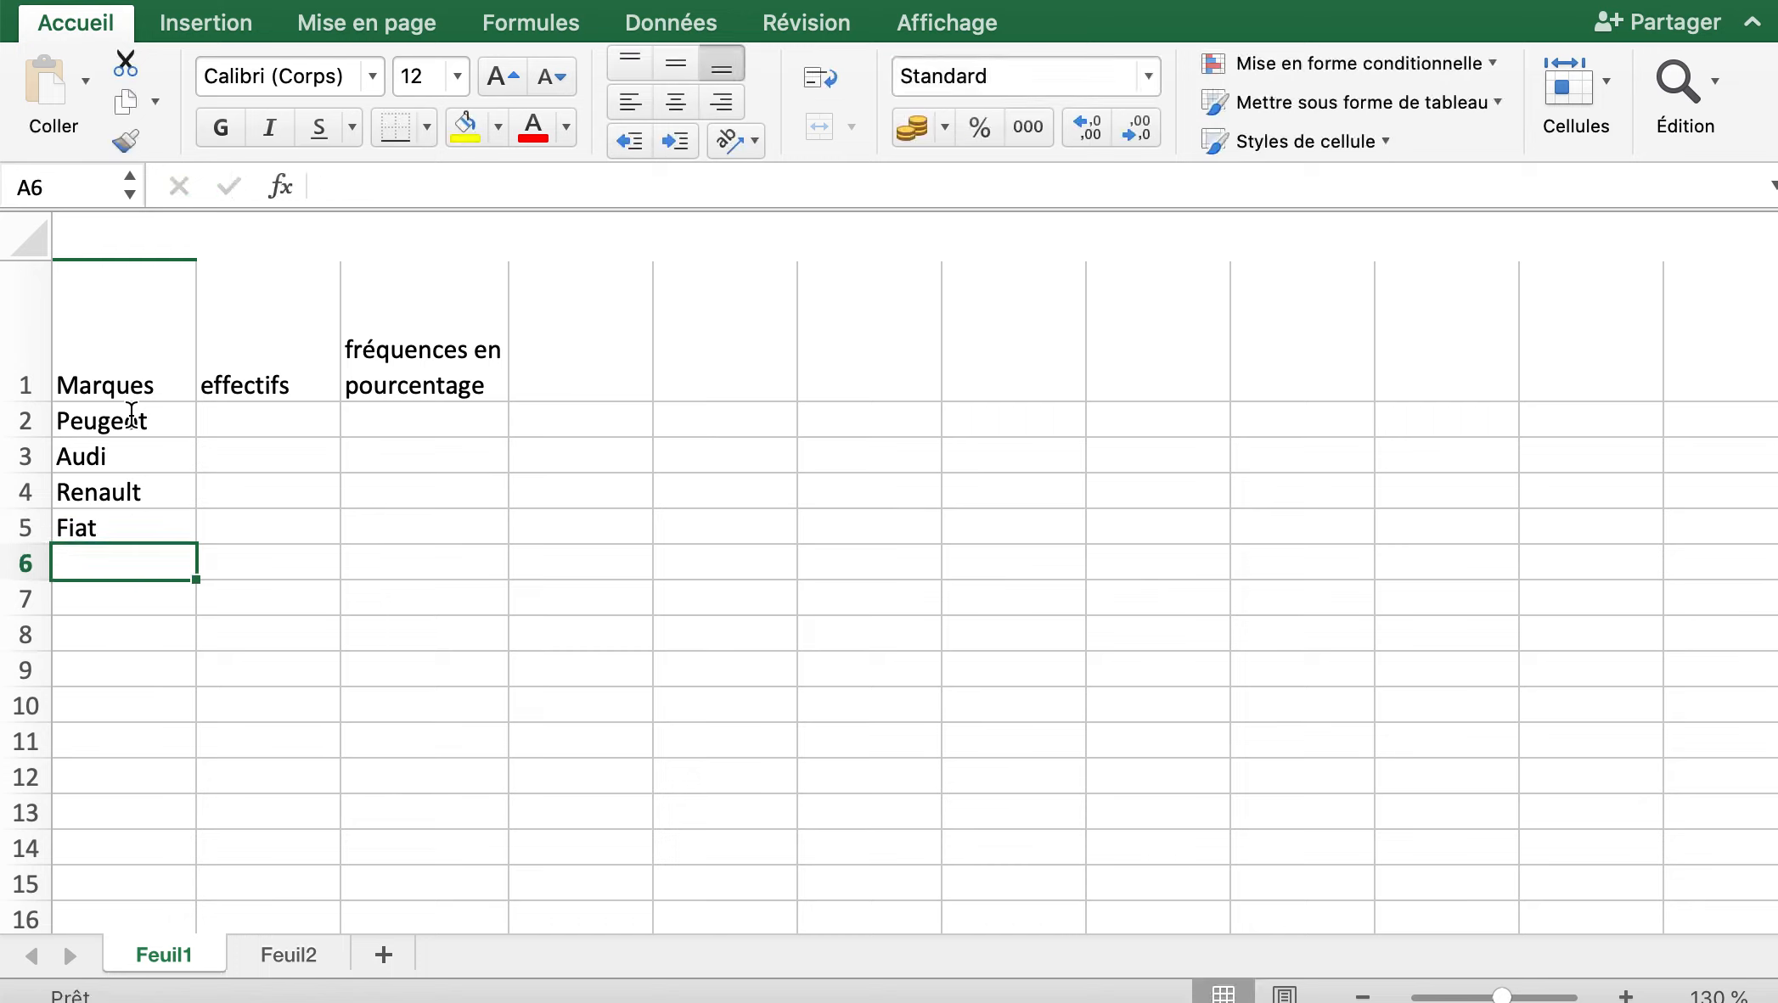
Continue the Marques column with Toyota, Seat, BMW and a Total label in cells A6 to A9.
{"action": "type", "text": "Toyo"}
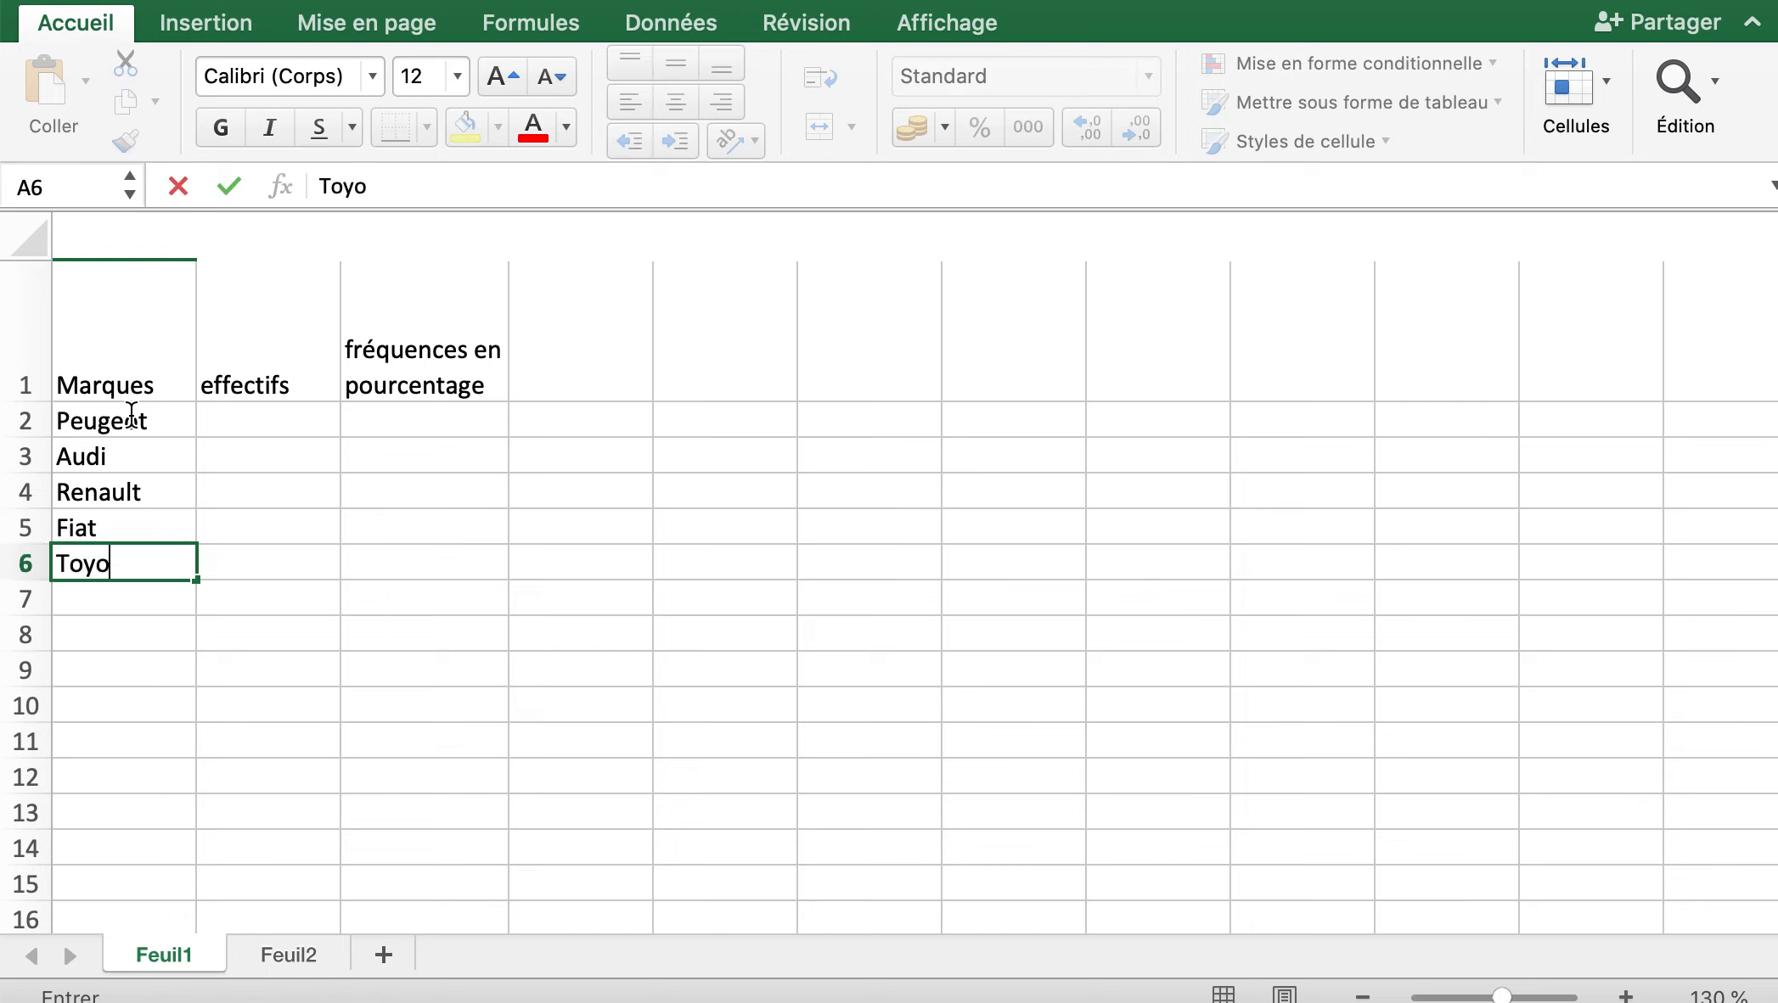
{"action": "key", "text": "BackSpace"}
{"action": "type", "text": "ota"}
{"action": "key", "text": "Return"}
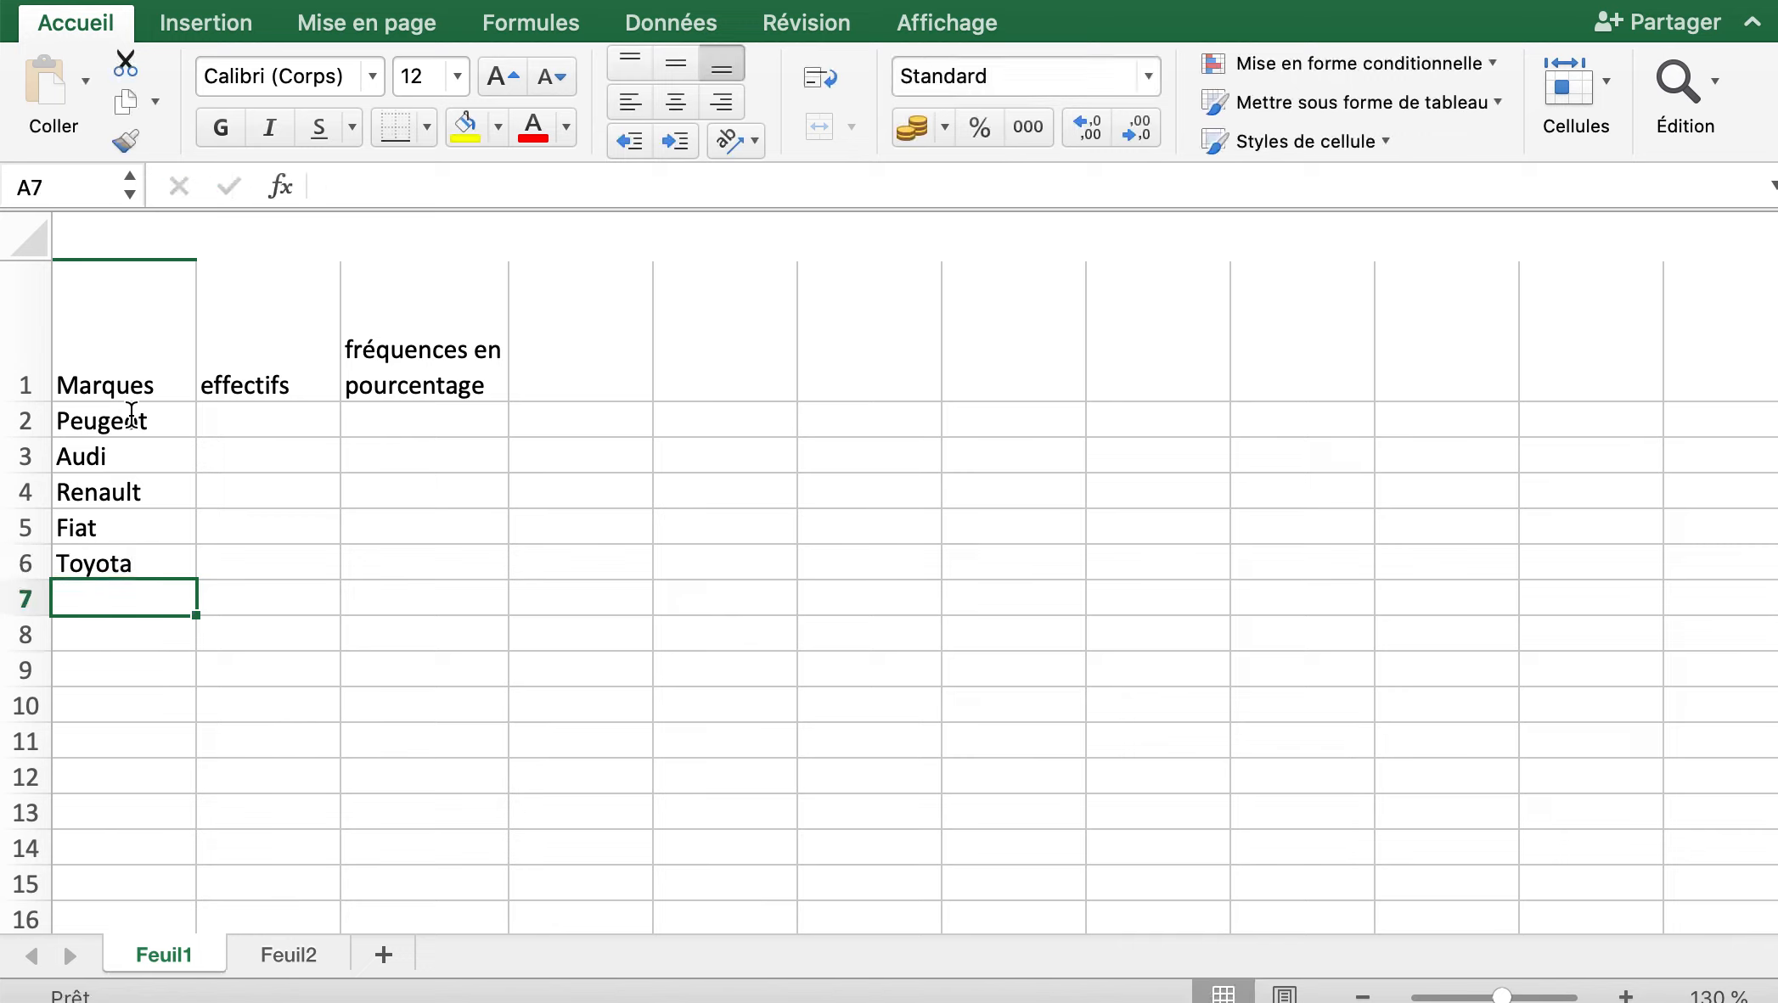
{"action": "type", "text": "Seat"}
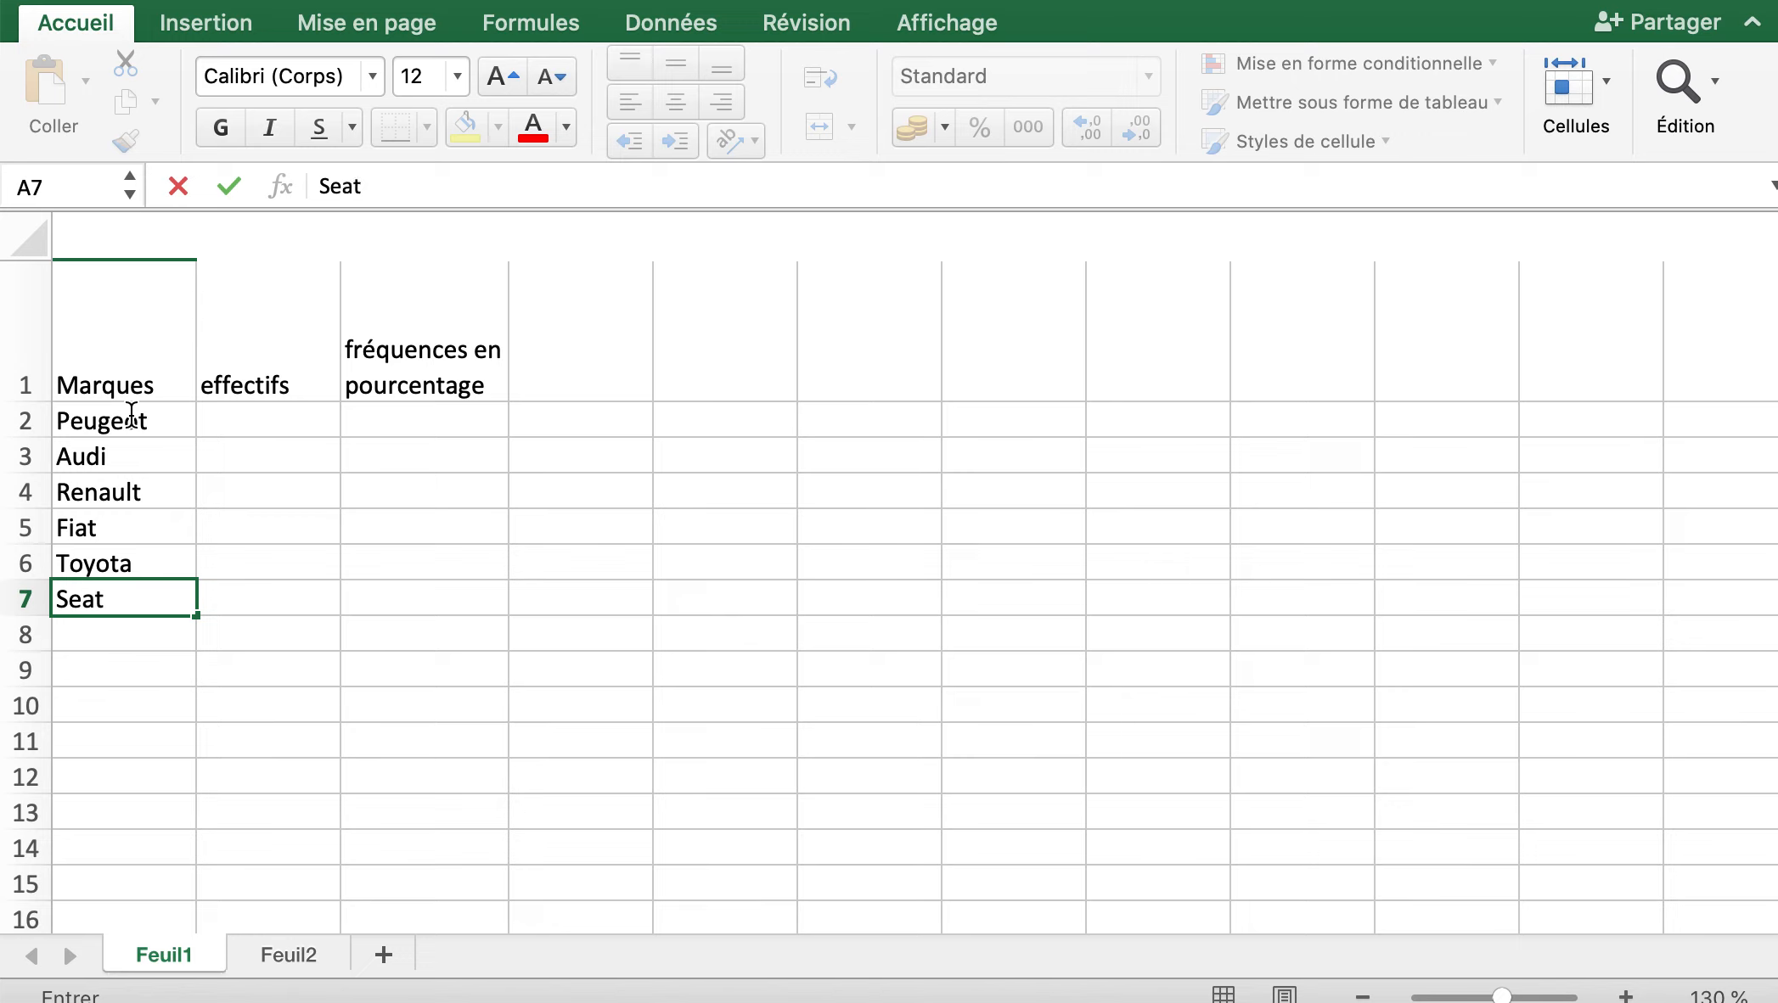
{"action": "key", "text": "Return"}
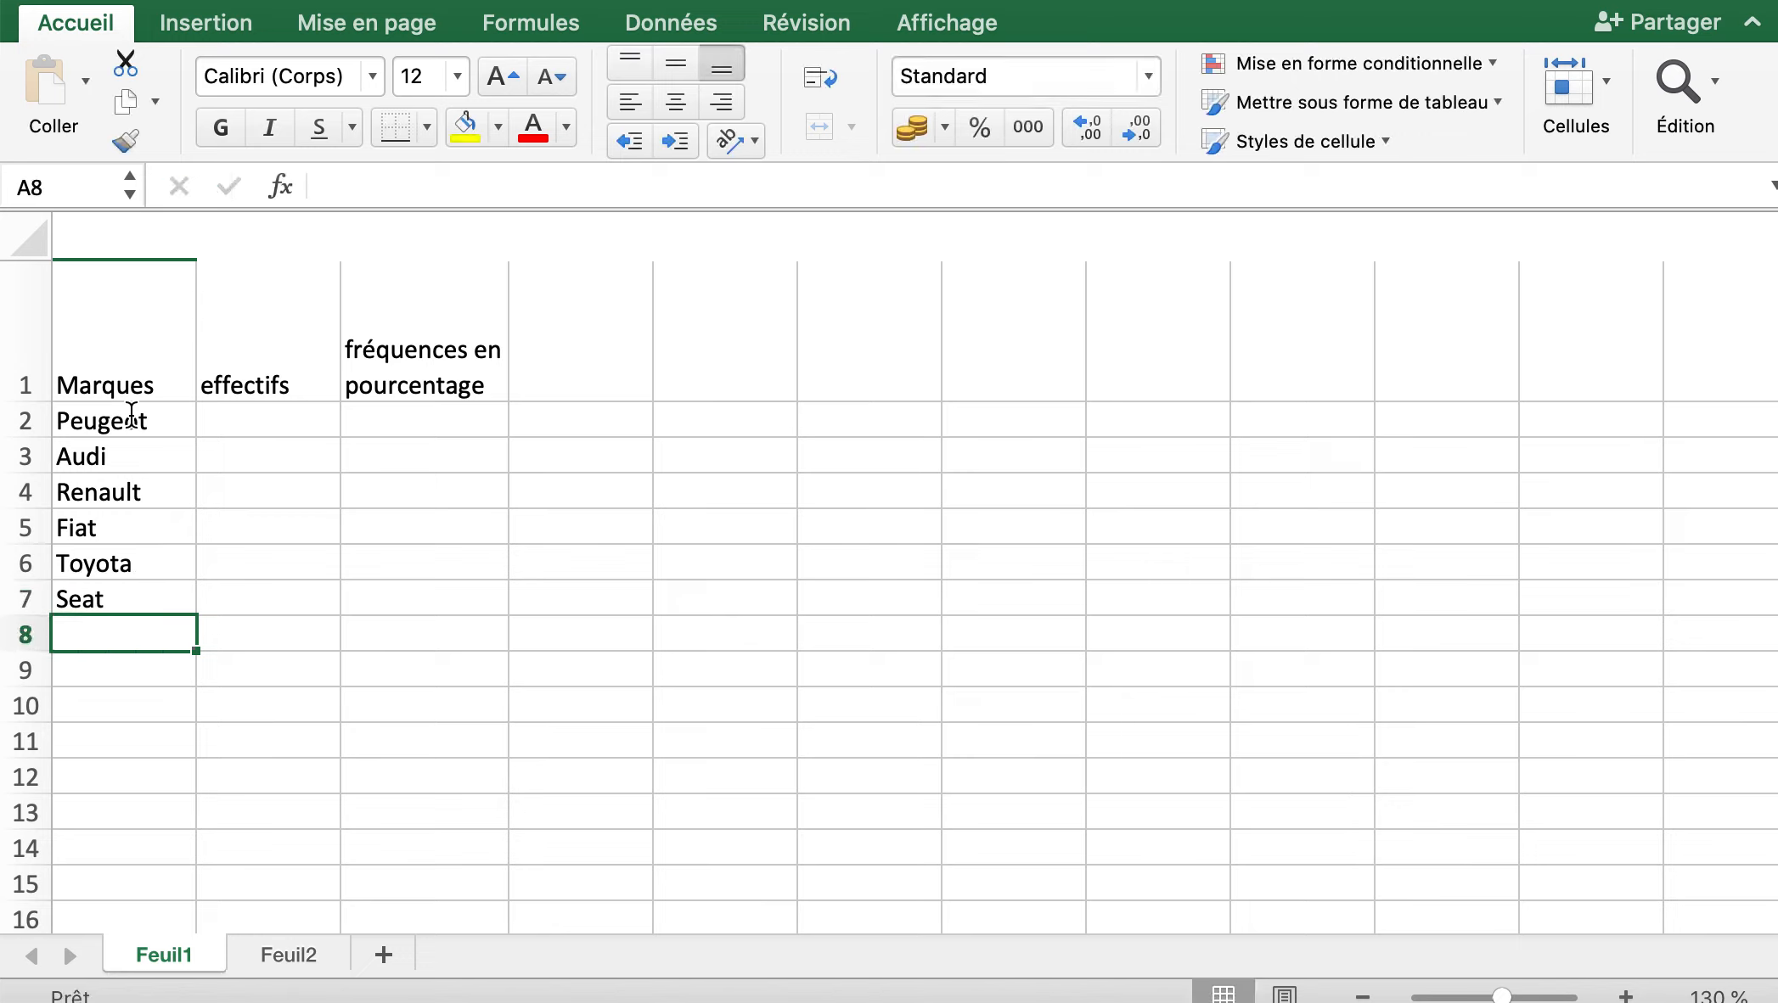
{"action": "type", "text": "BMW"}
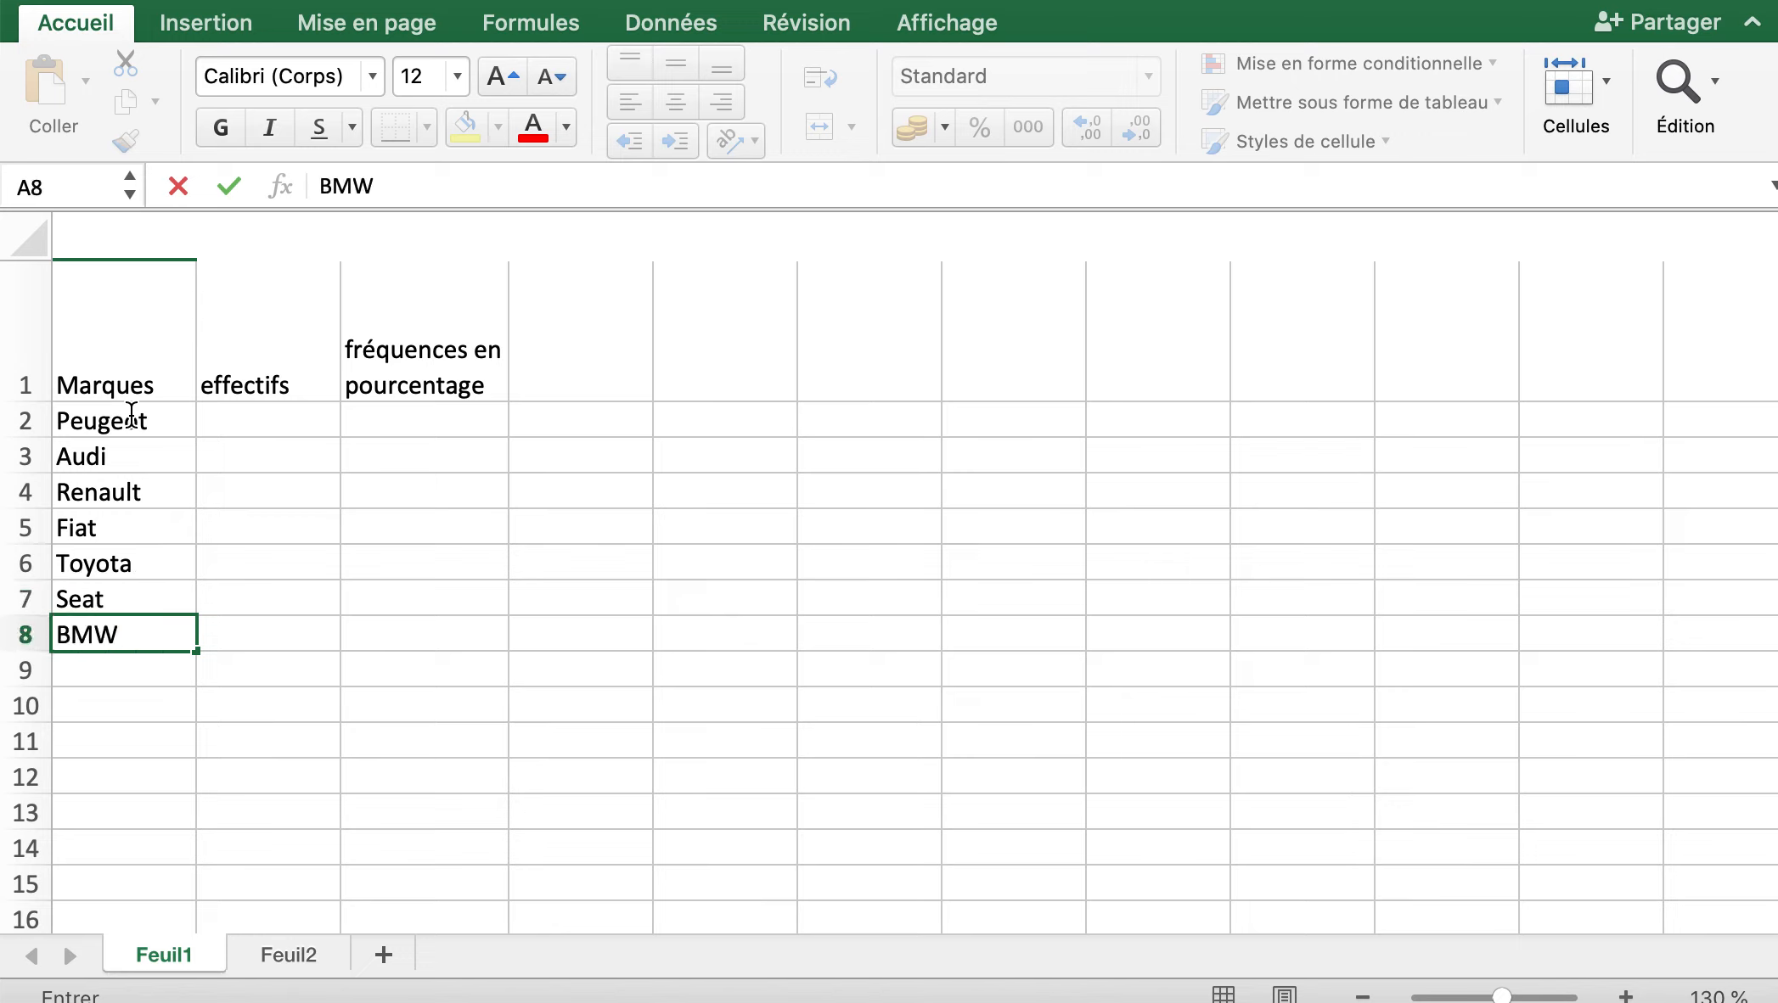
{"action": "key", "text": "Return"}
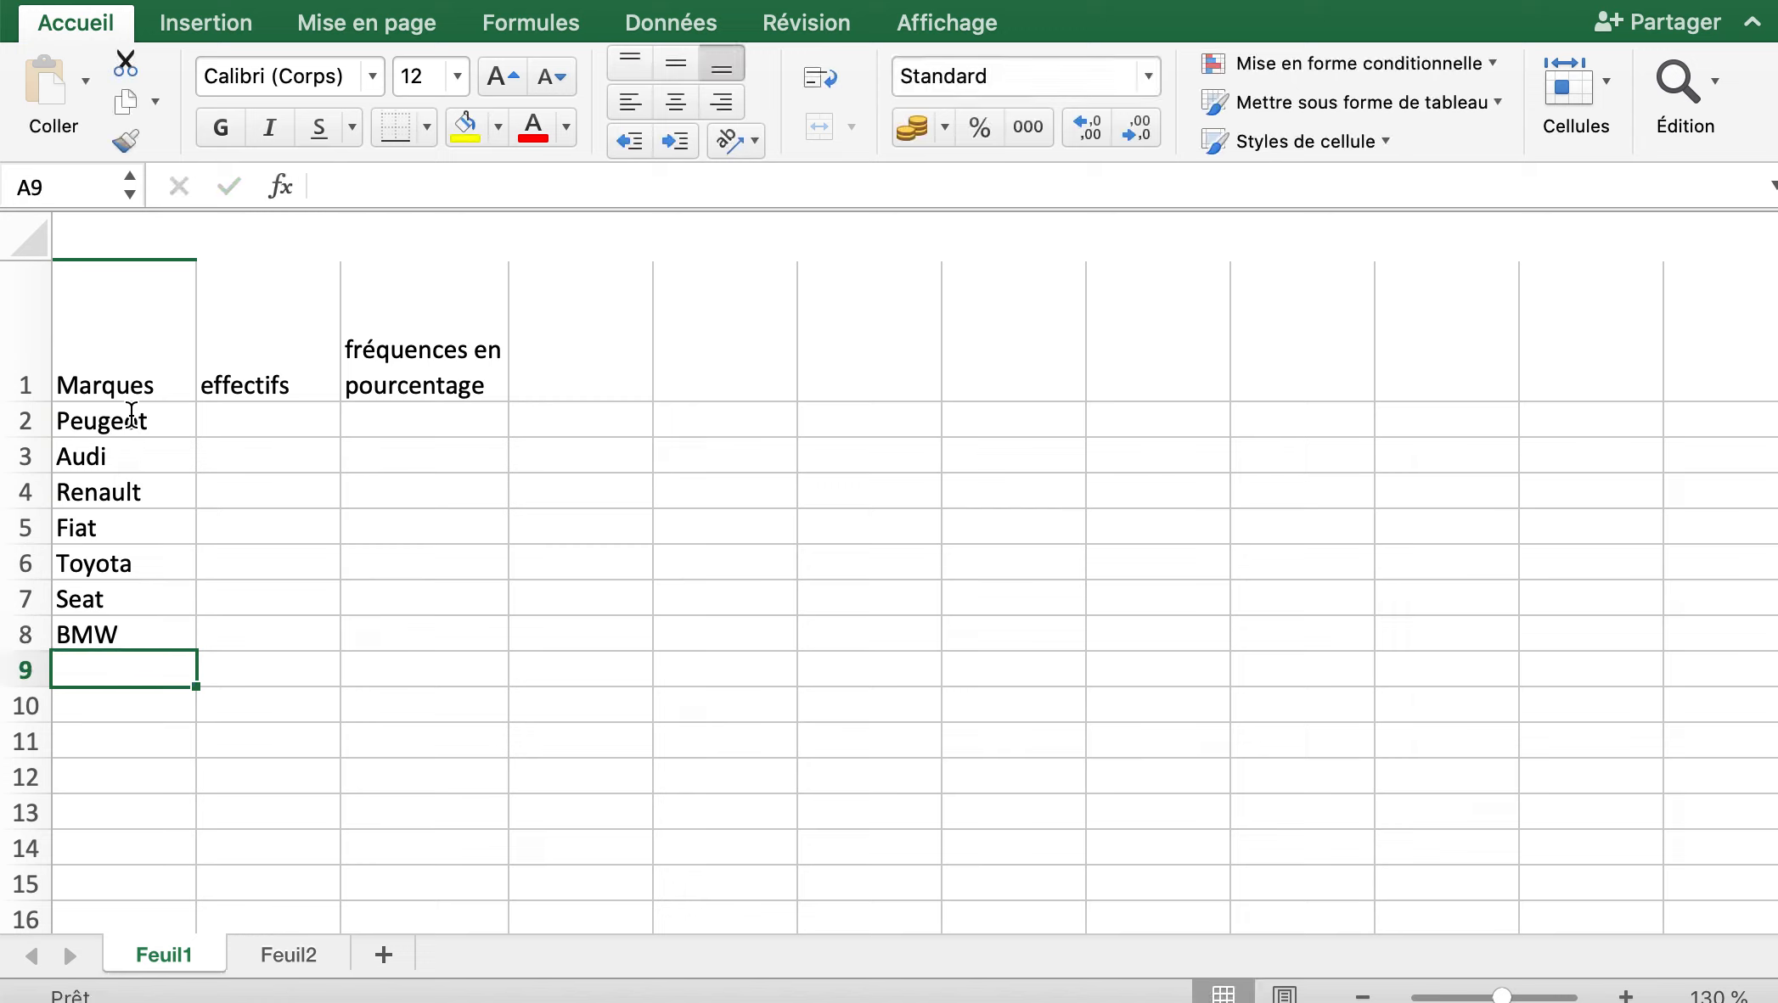
{"action": "type", "text": "Total"}
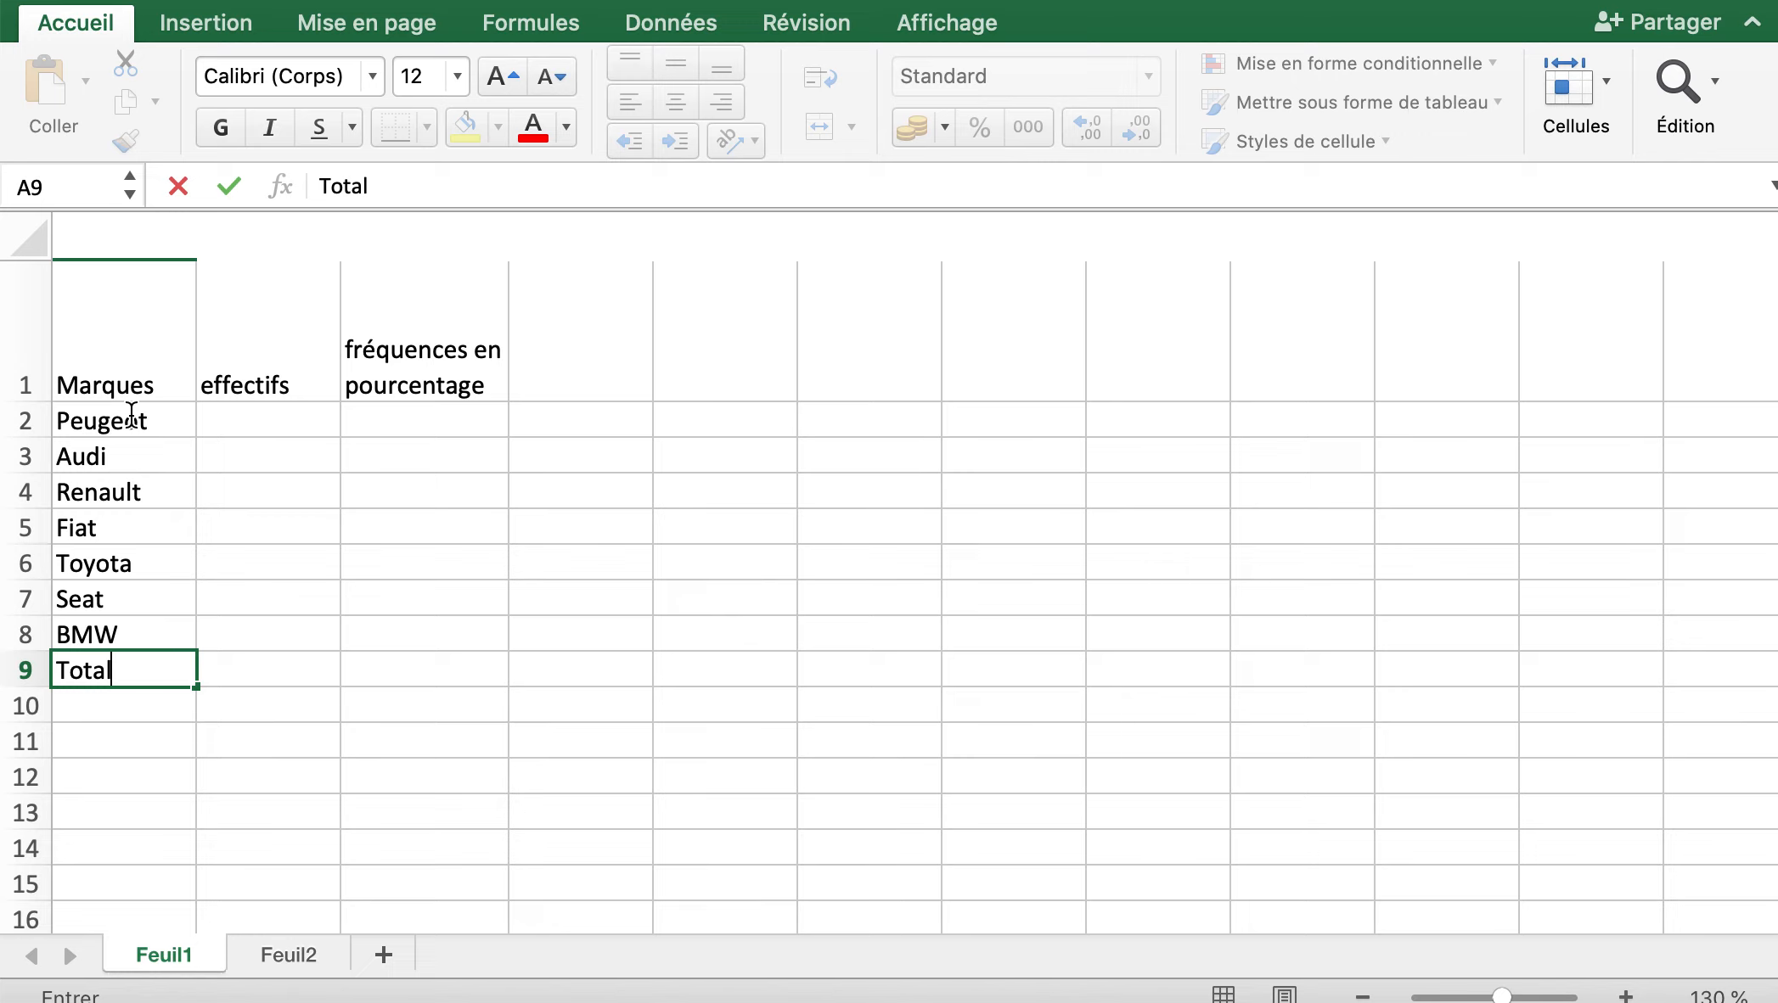
Enter the effectifs 59 for Peugeot in B2 and 8 for Audi in B3.
{"action": "left_click", "coordinate": [247, 412]}
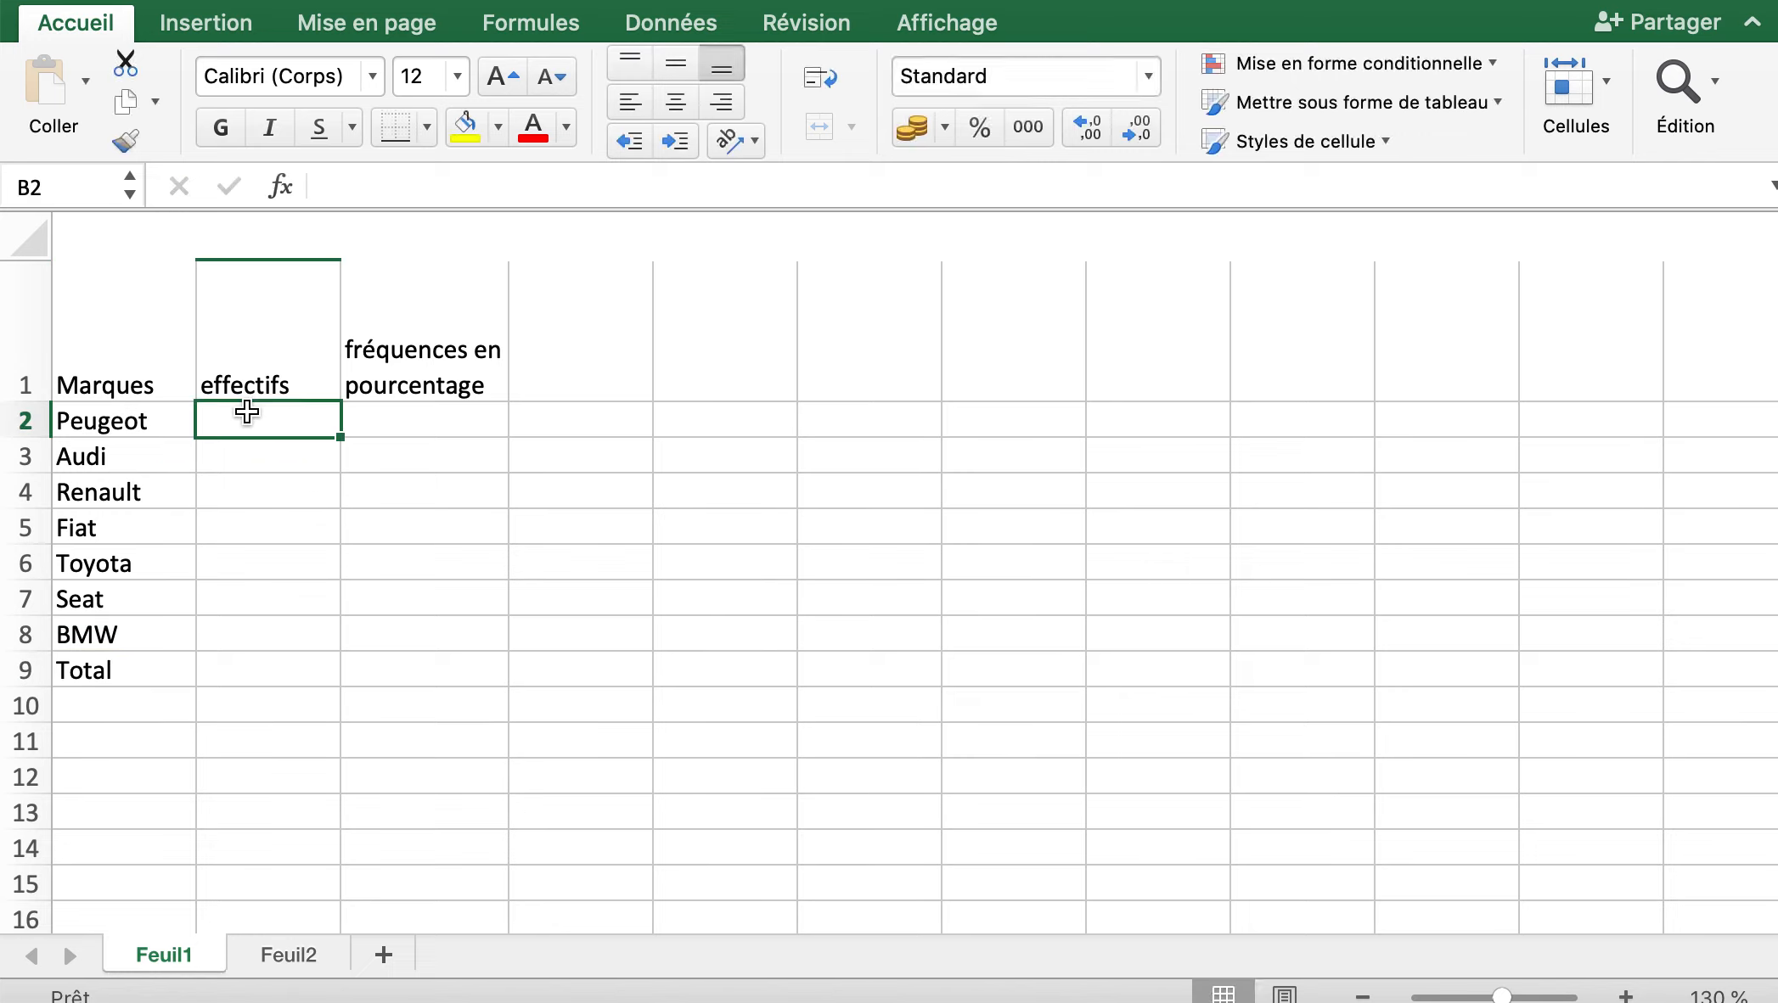
{"action": "type", "text": "59"}
{"action": "key", "text": "Return"}
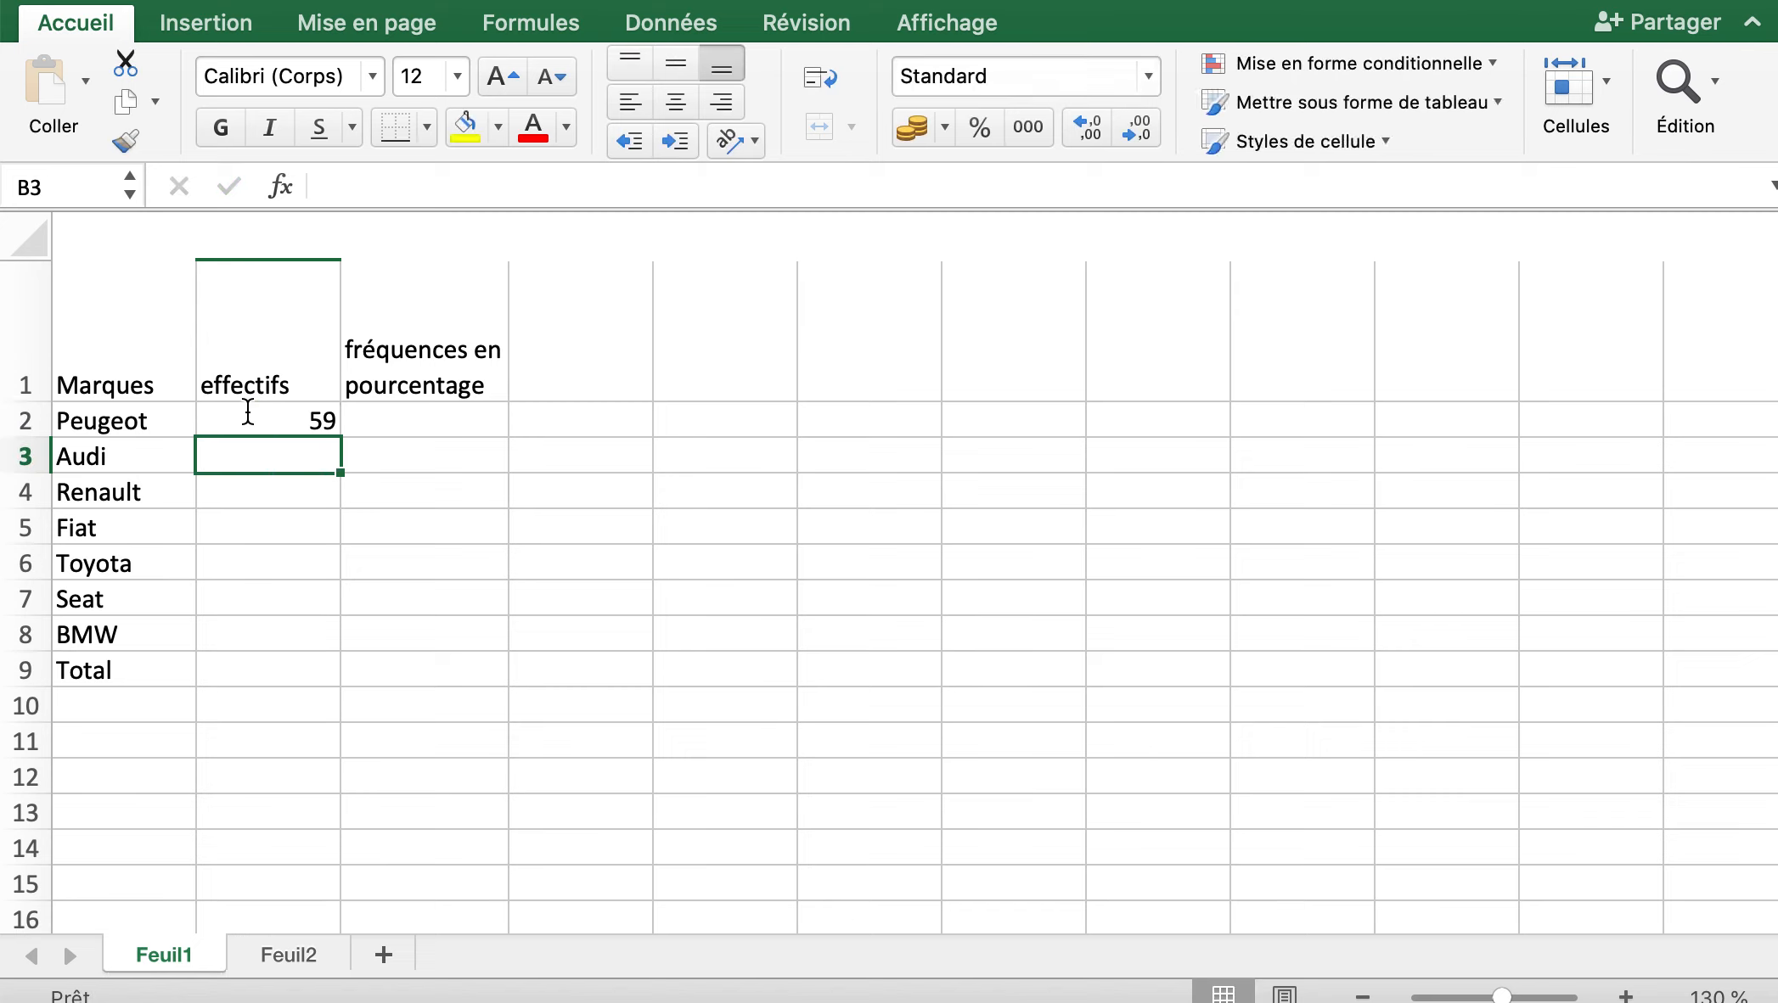
{"action": "type", "text": "8"}
{"action": "key", "text": "Return"}
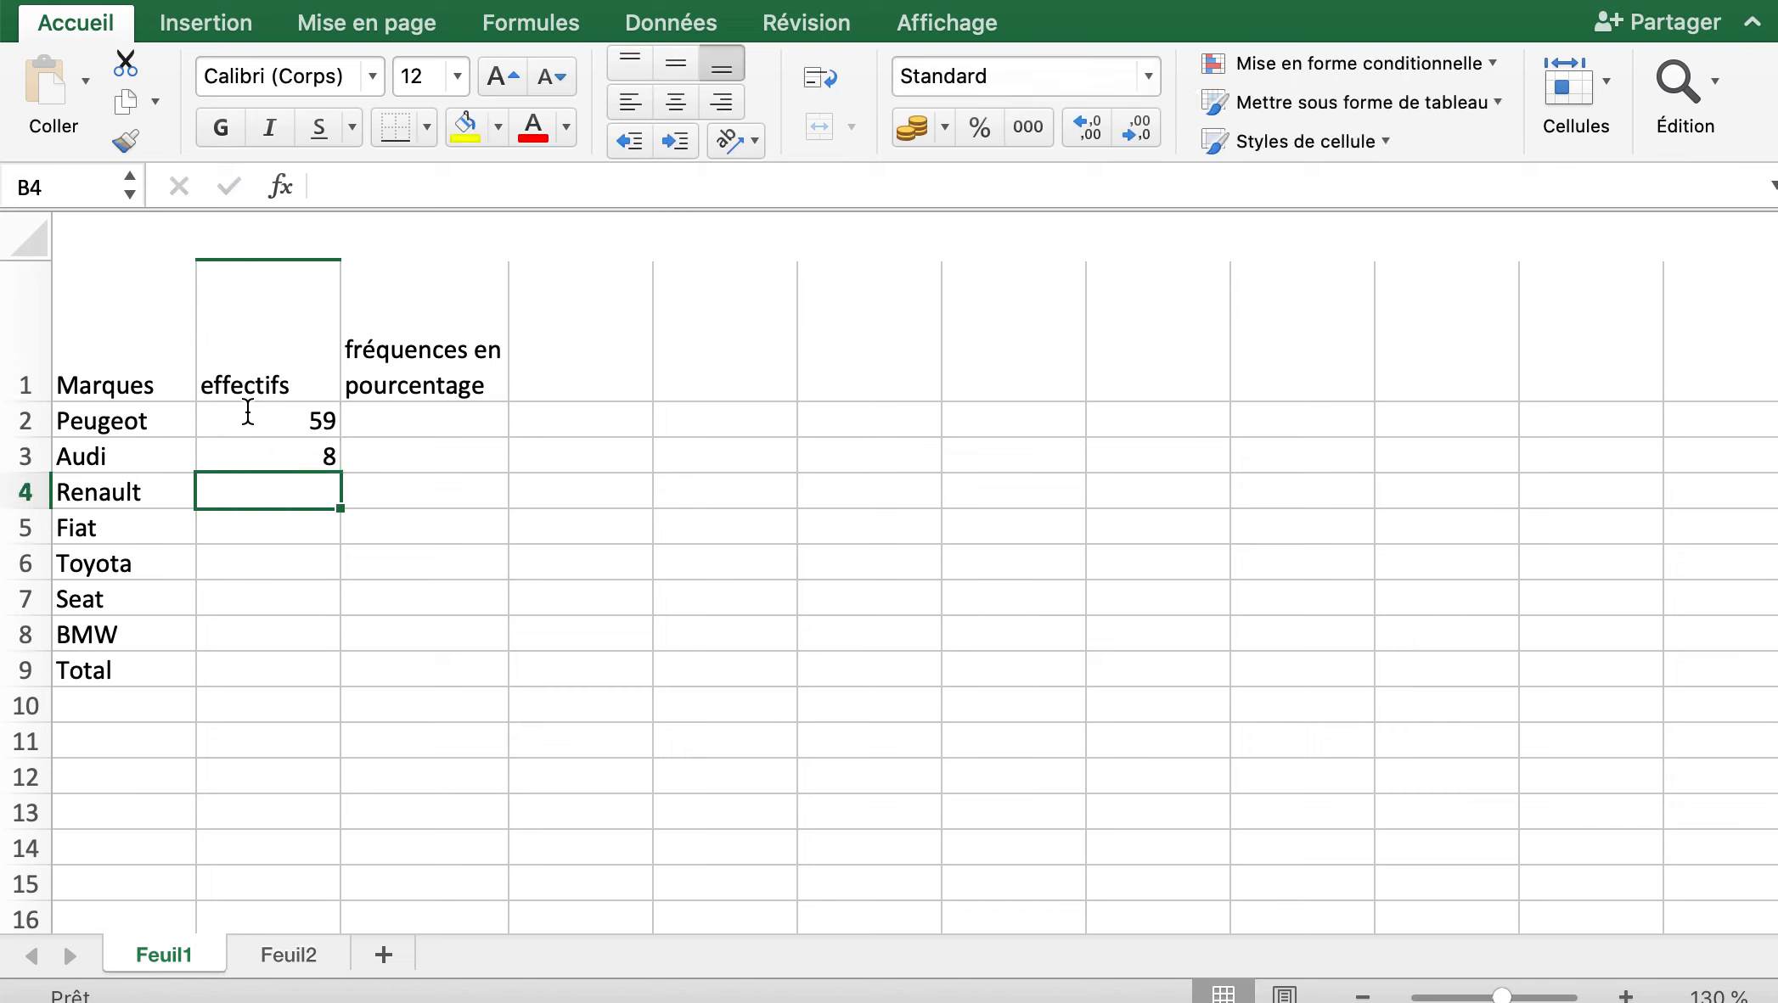
Enter 43 as Renault's effectif in B4, correcting the mistyped second digit.
{"action": "type", "text": "4\""}
{"action": "key", "text": "Return"}
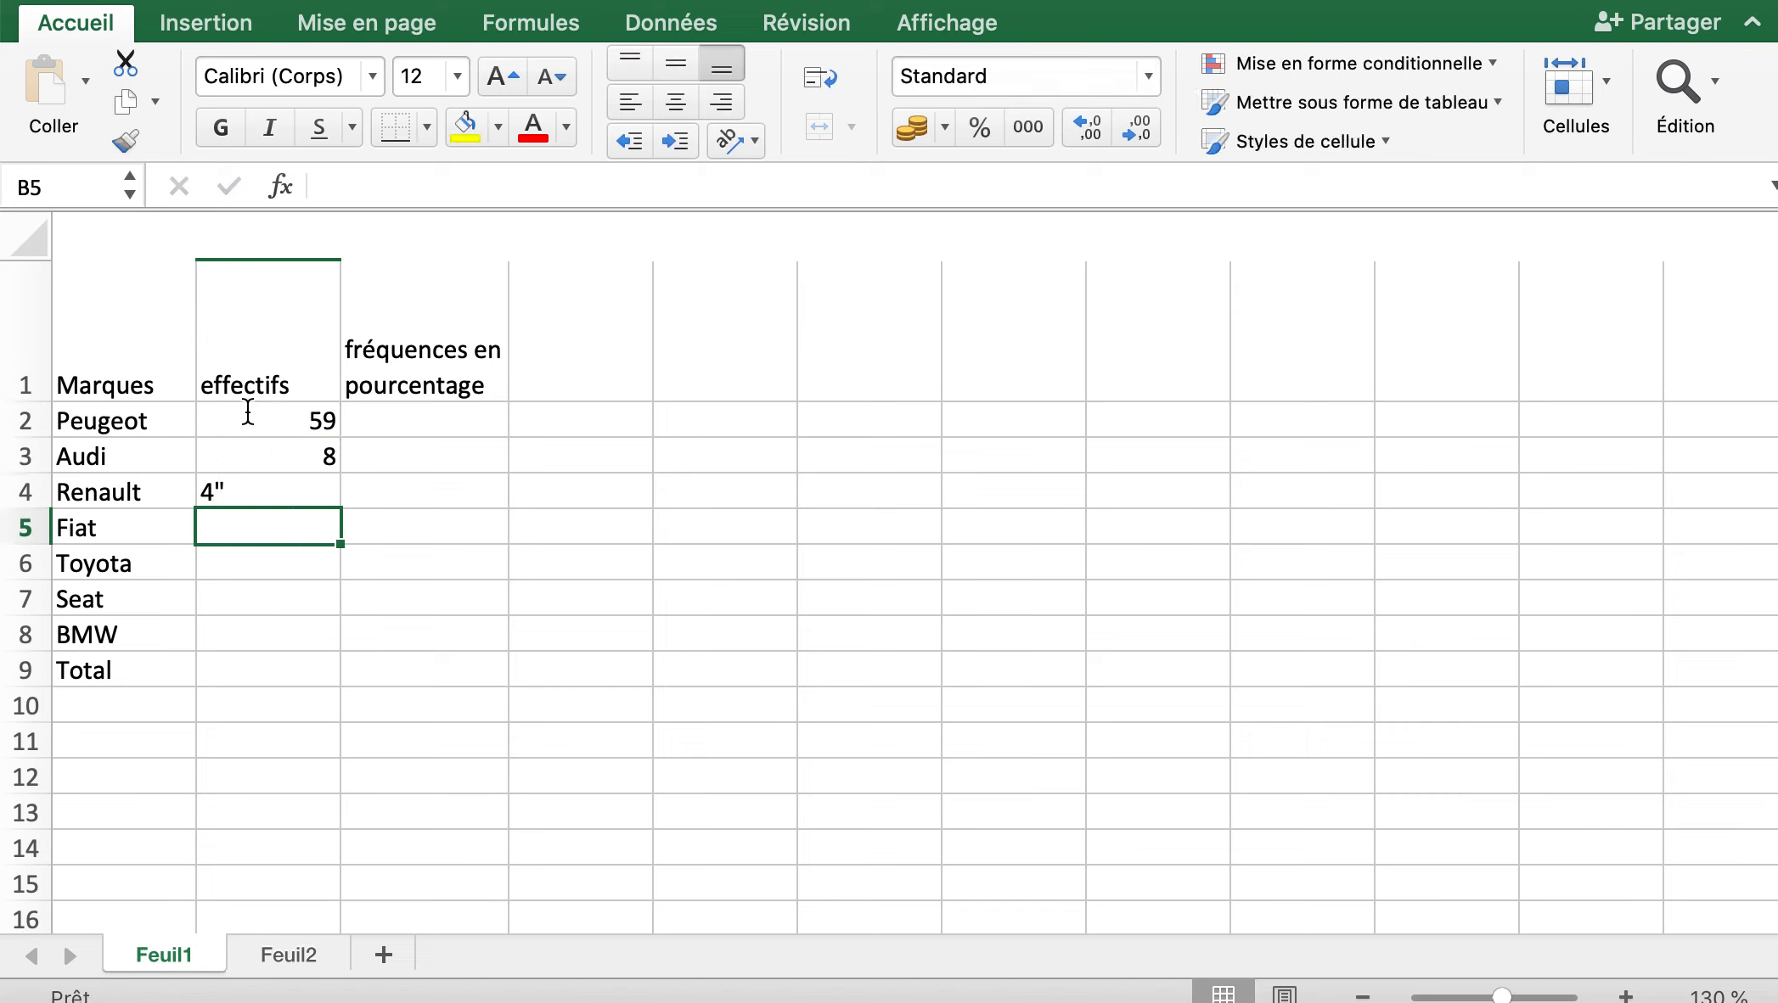
{"action": "left_click", "coordinate": [248, 496]}
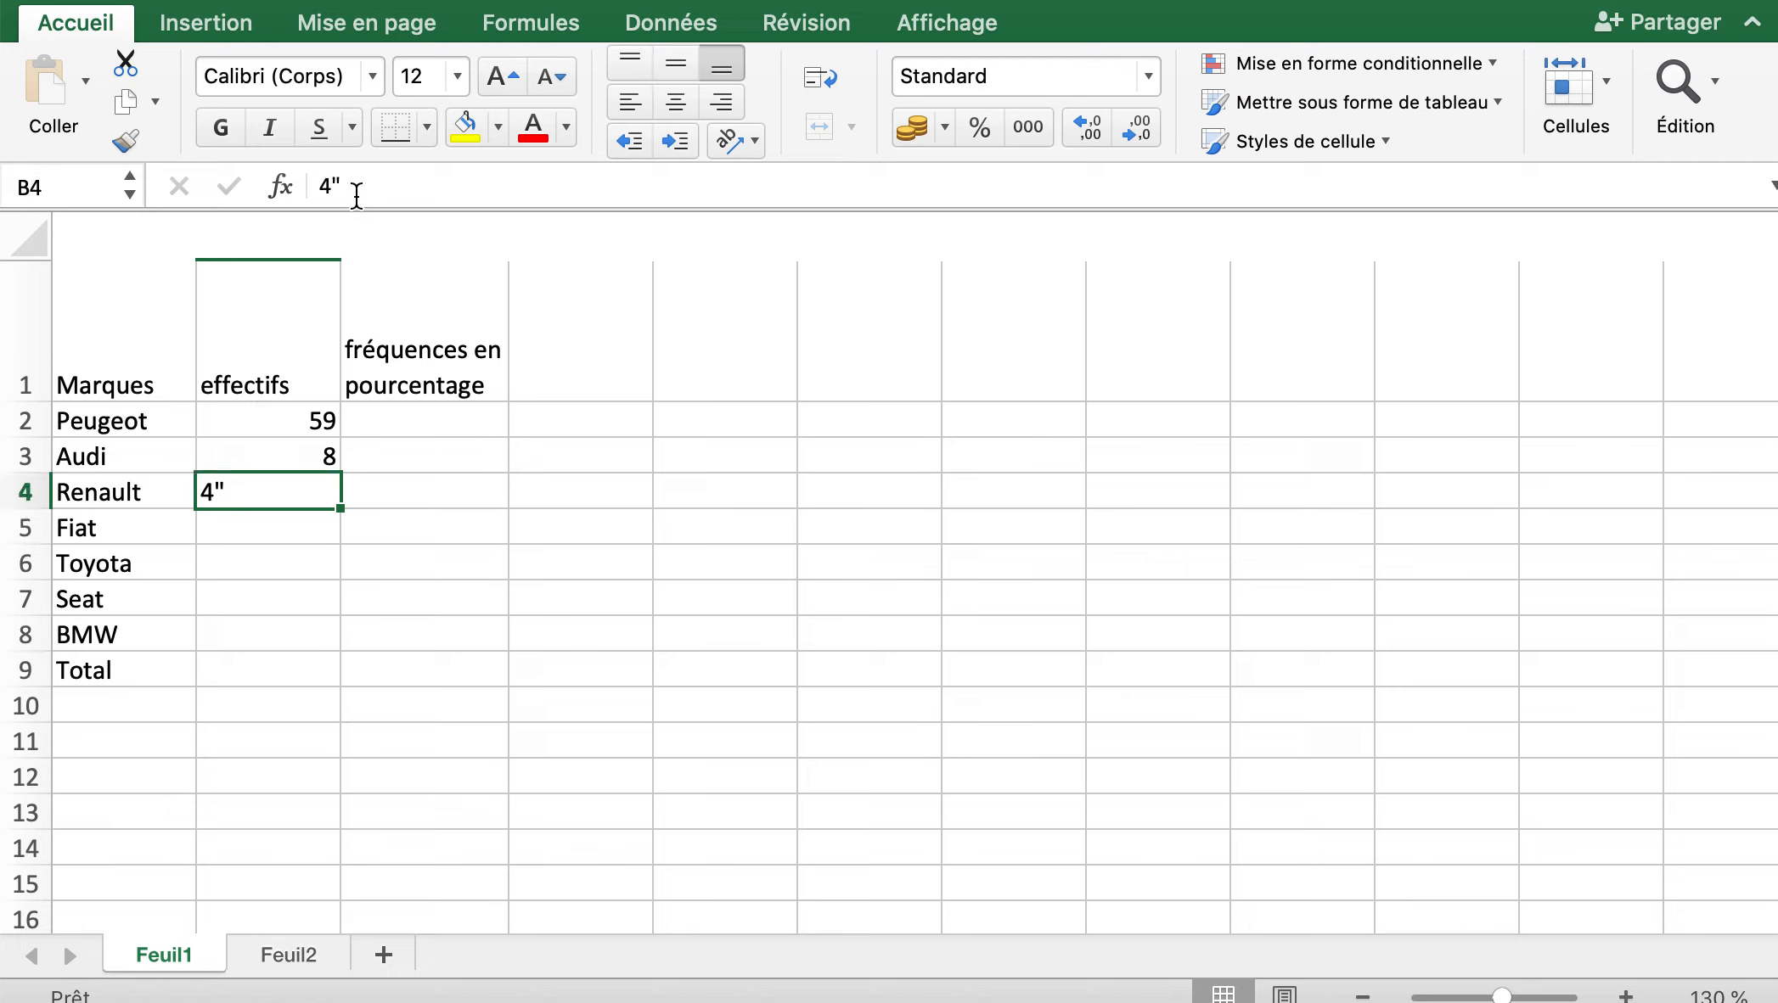
{"action": "left_click", "coordinate": [356, 195]}
{"action": "key", "text": "BackSpace"}
{"action": "type", "text": "3"}
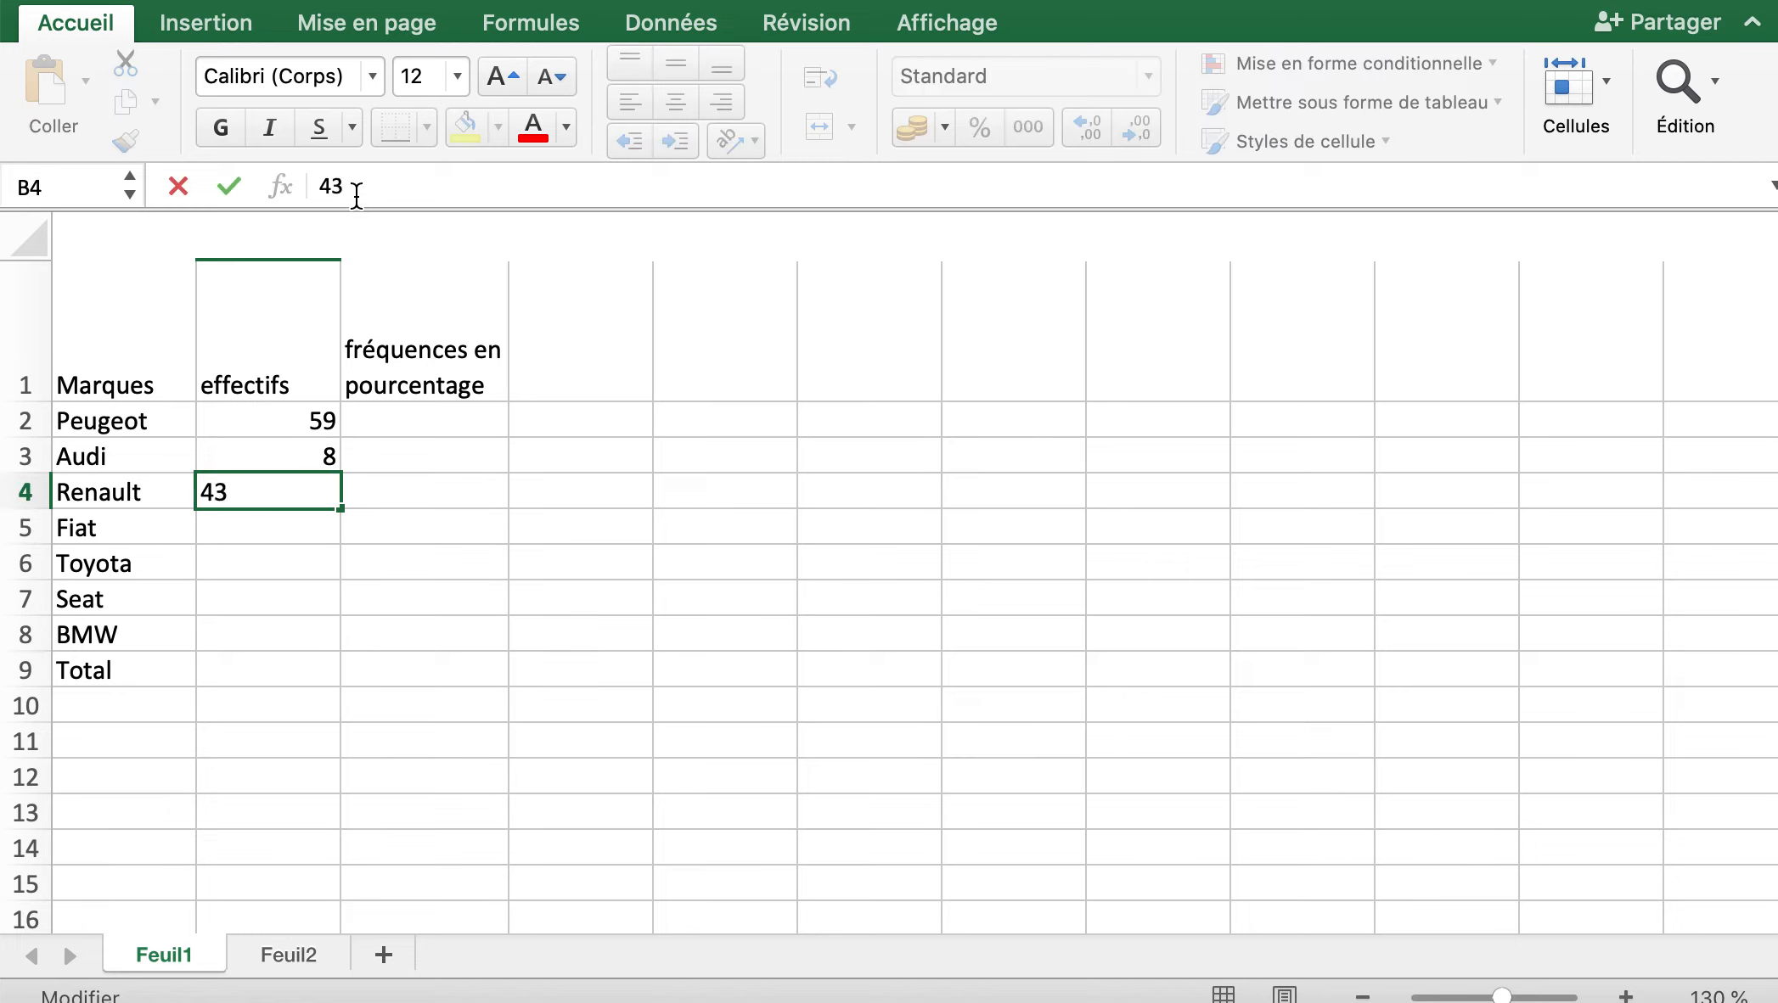
{"action": "key", "text": "Return"}
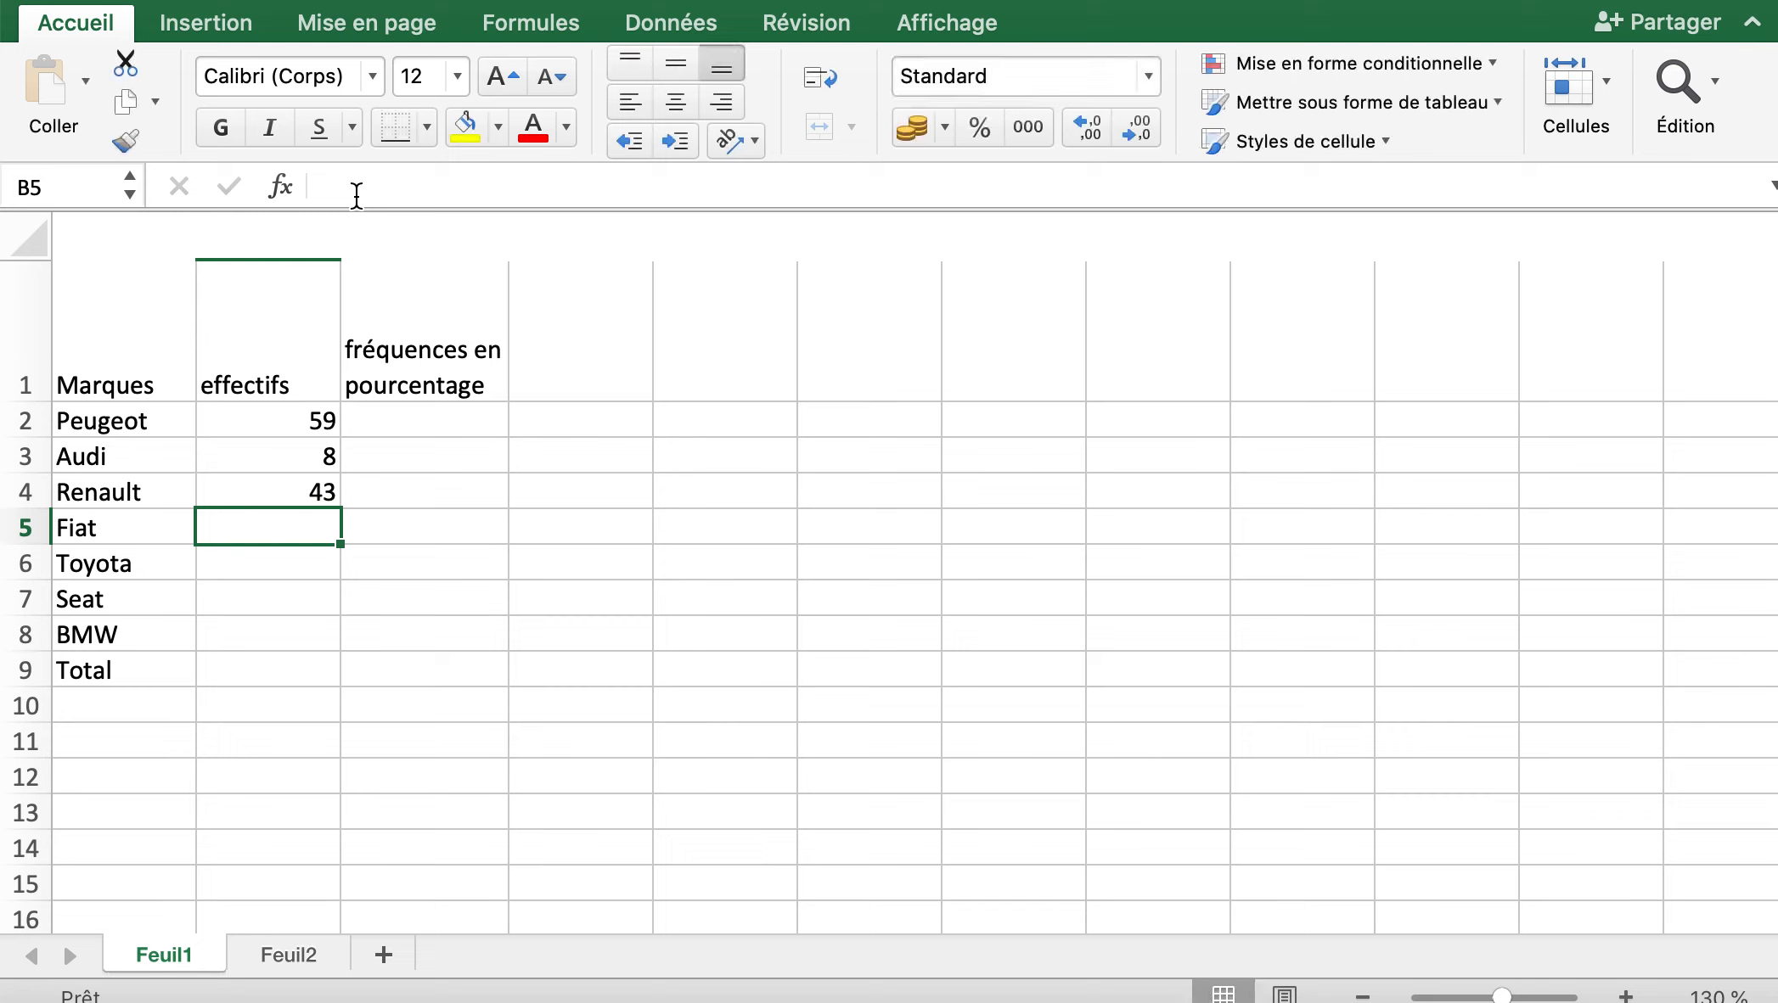
Fill in the remaining effectifs in B5 to B8: 12 for Fiat, 22 for Toyota, 19 for Seat and 6 for BMW.
{"action": "type", "text": "12"}
{"action": "key", "text": "Return"}
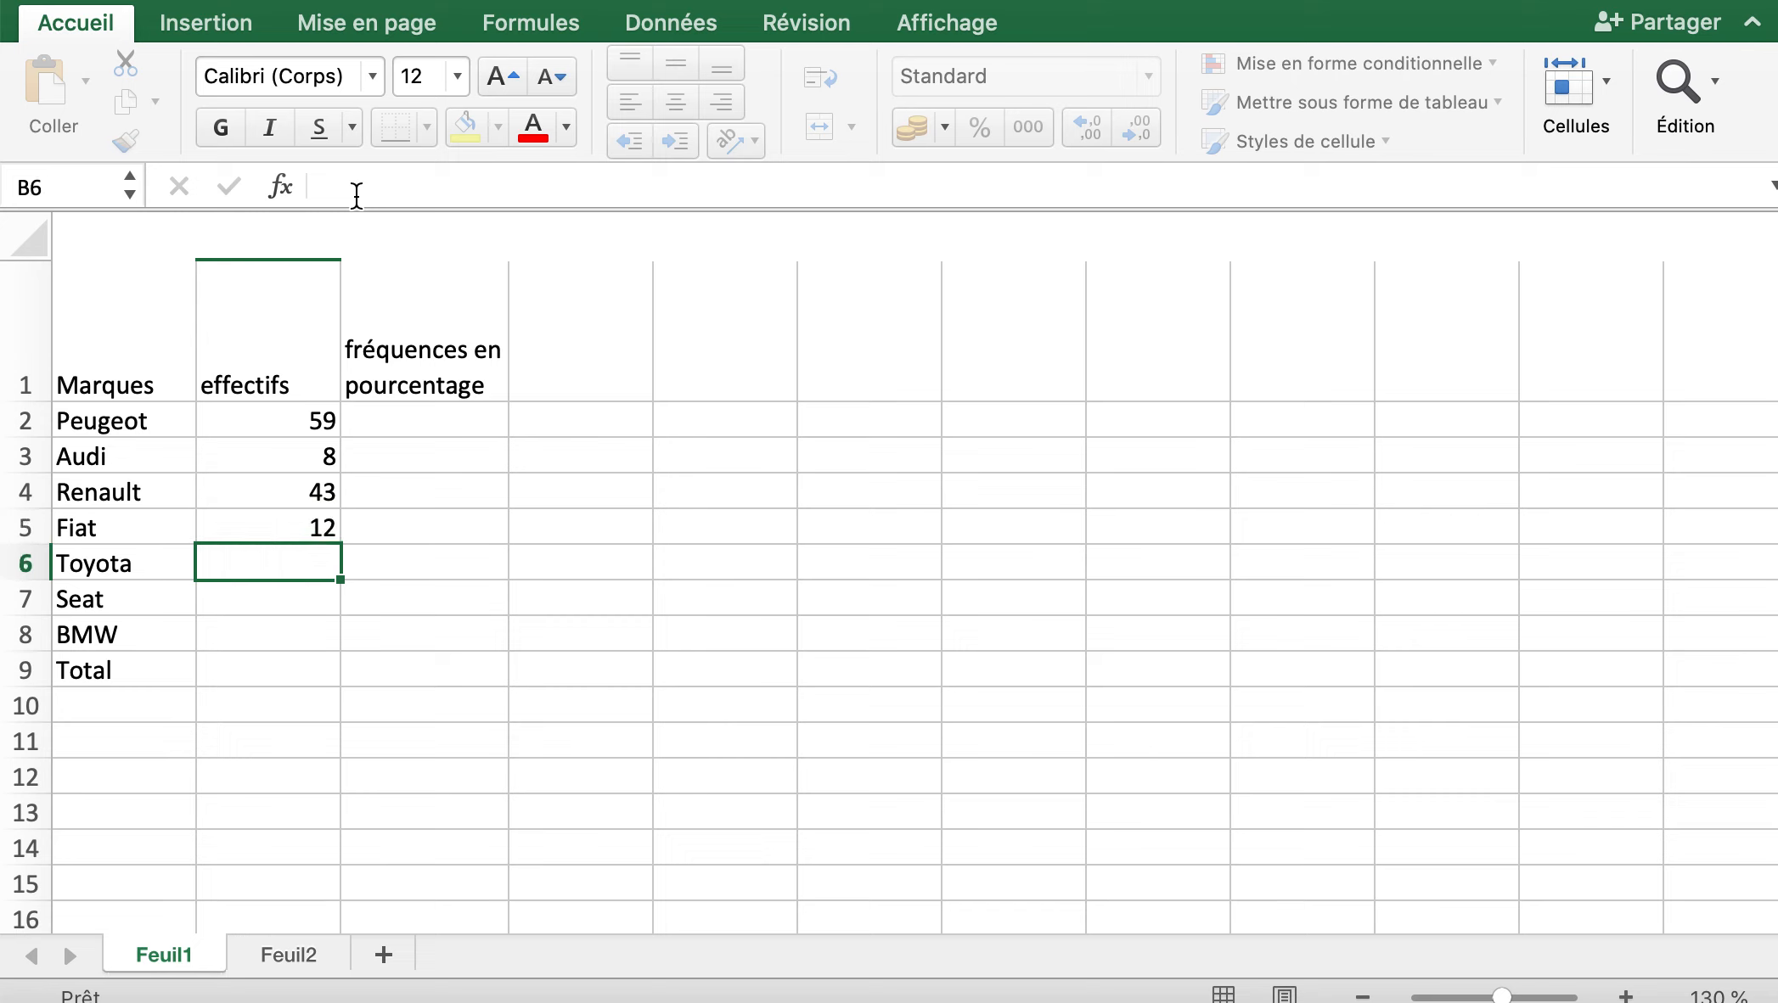
{"action": "type", "text": "22"}
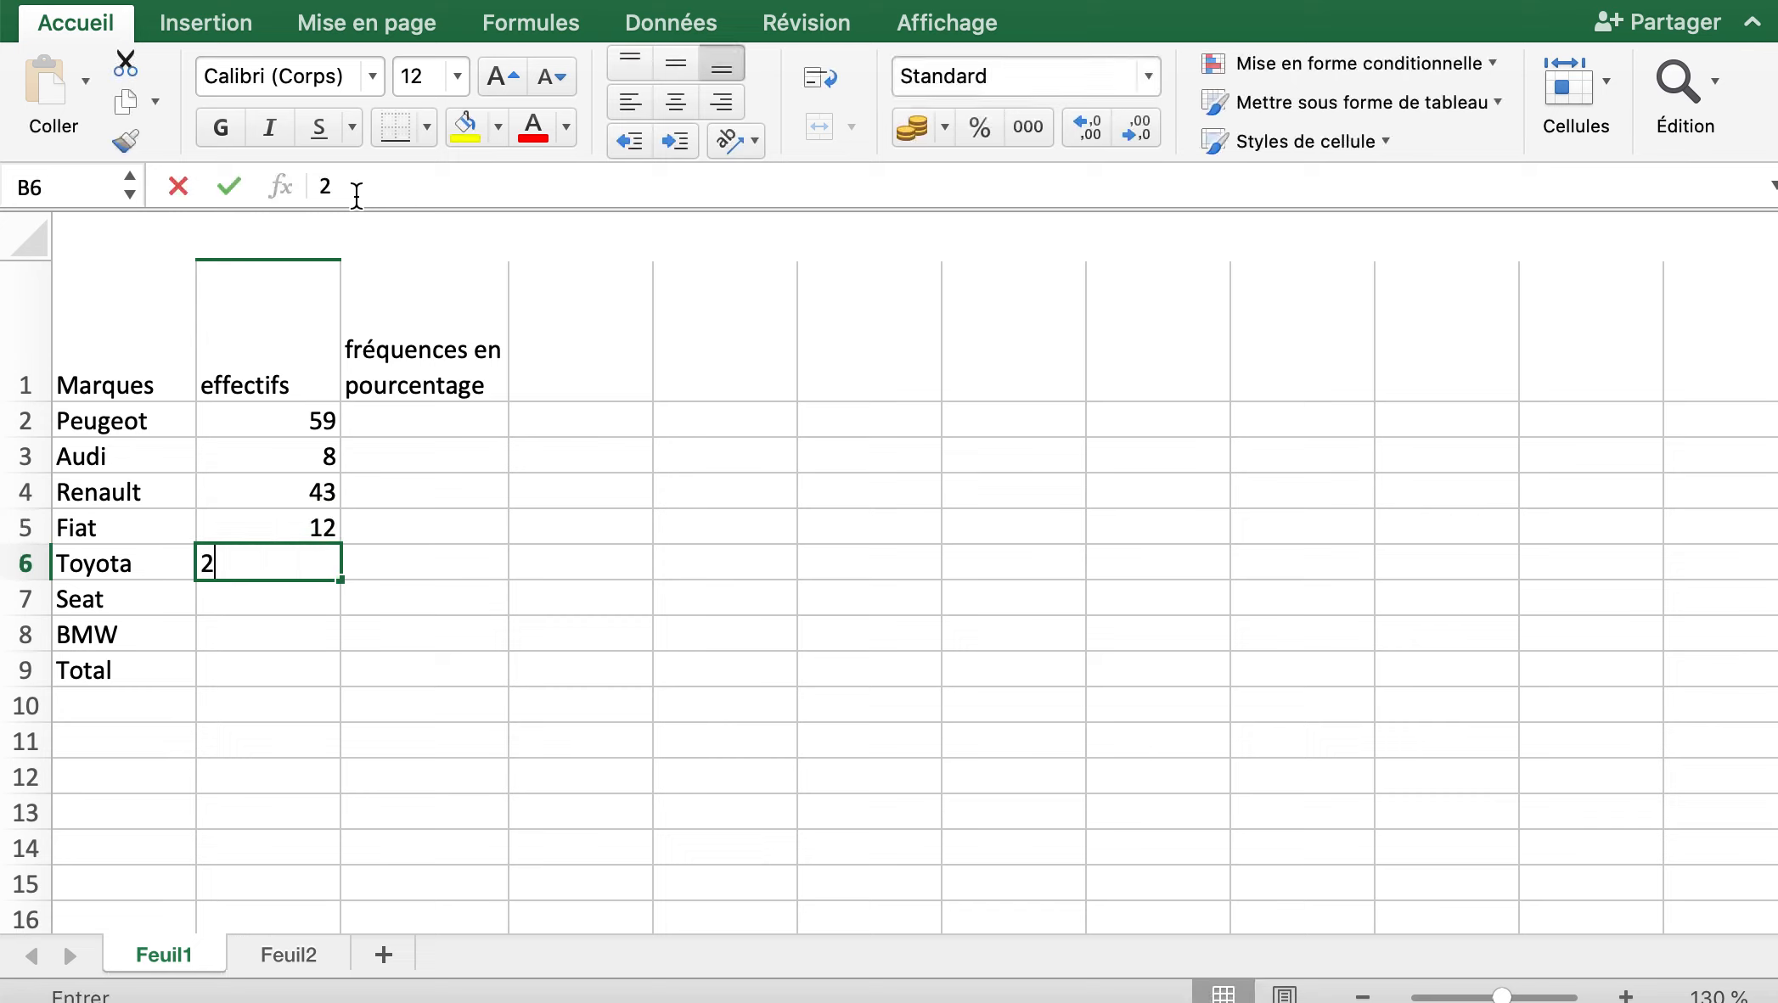
{"action": "key", "text": "Return"}
{"action": "type", "text": "19"}
{"action": "key", "text": "Return"}
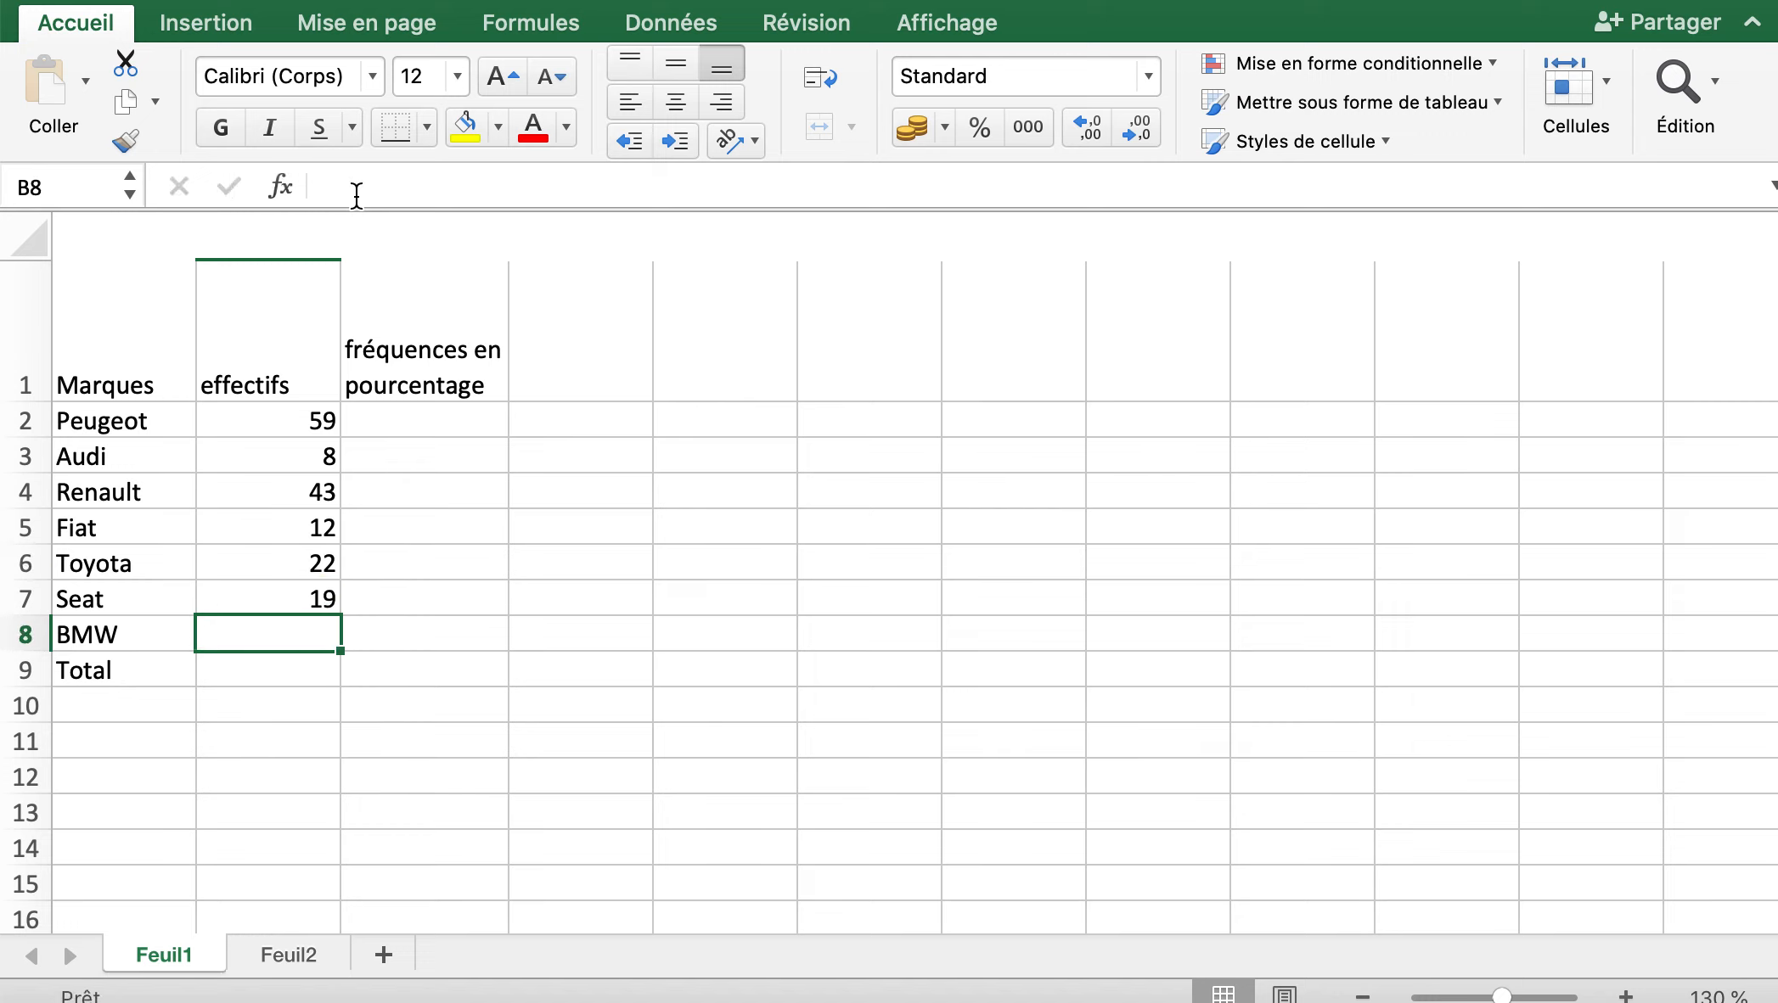
{"action": "type", "text": "6"}
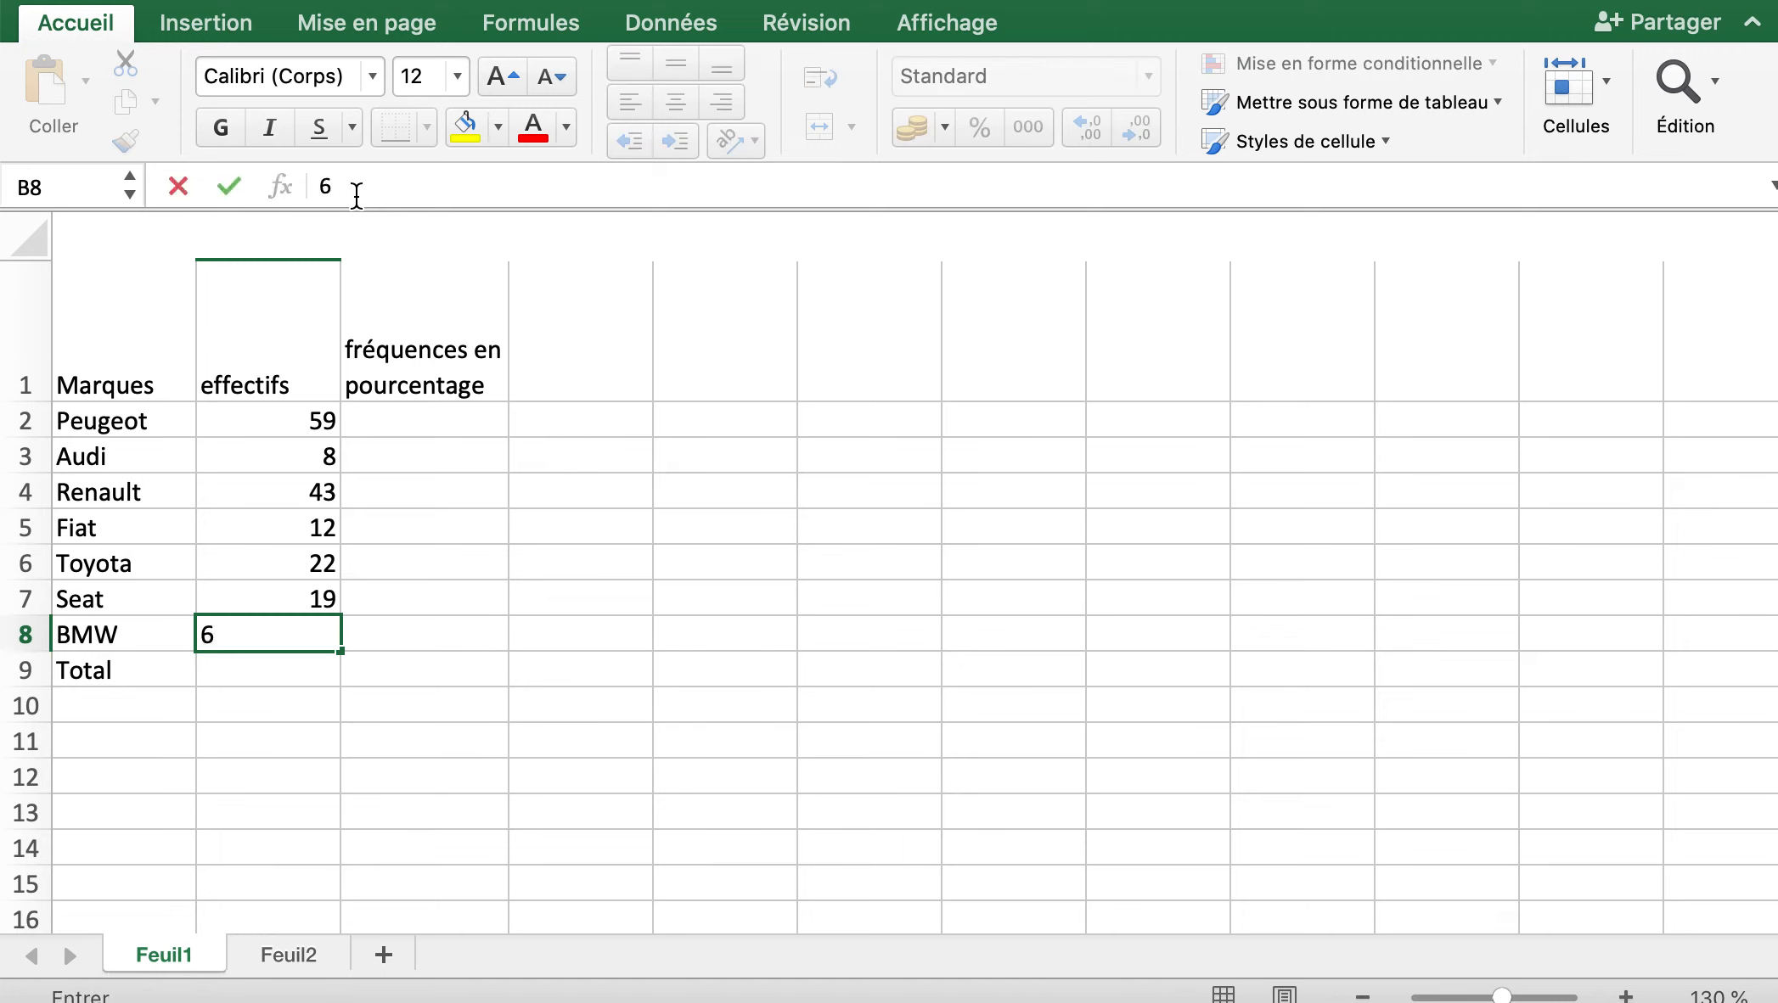
{"action": "key", "text": "Return"}
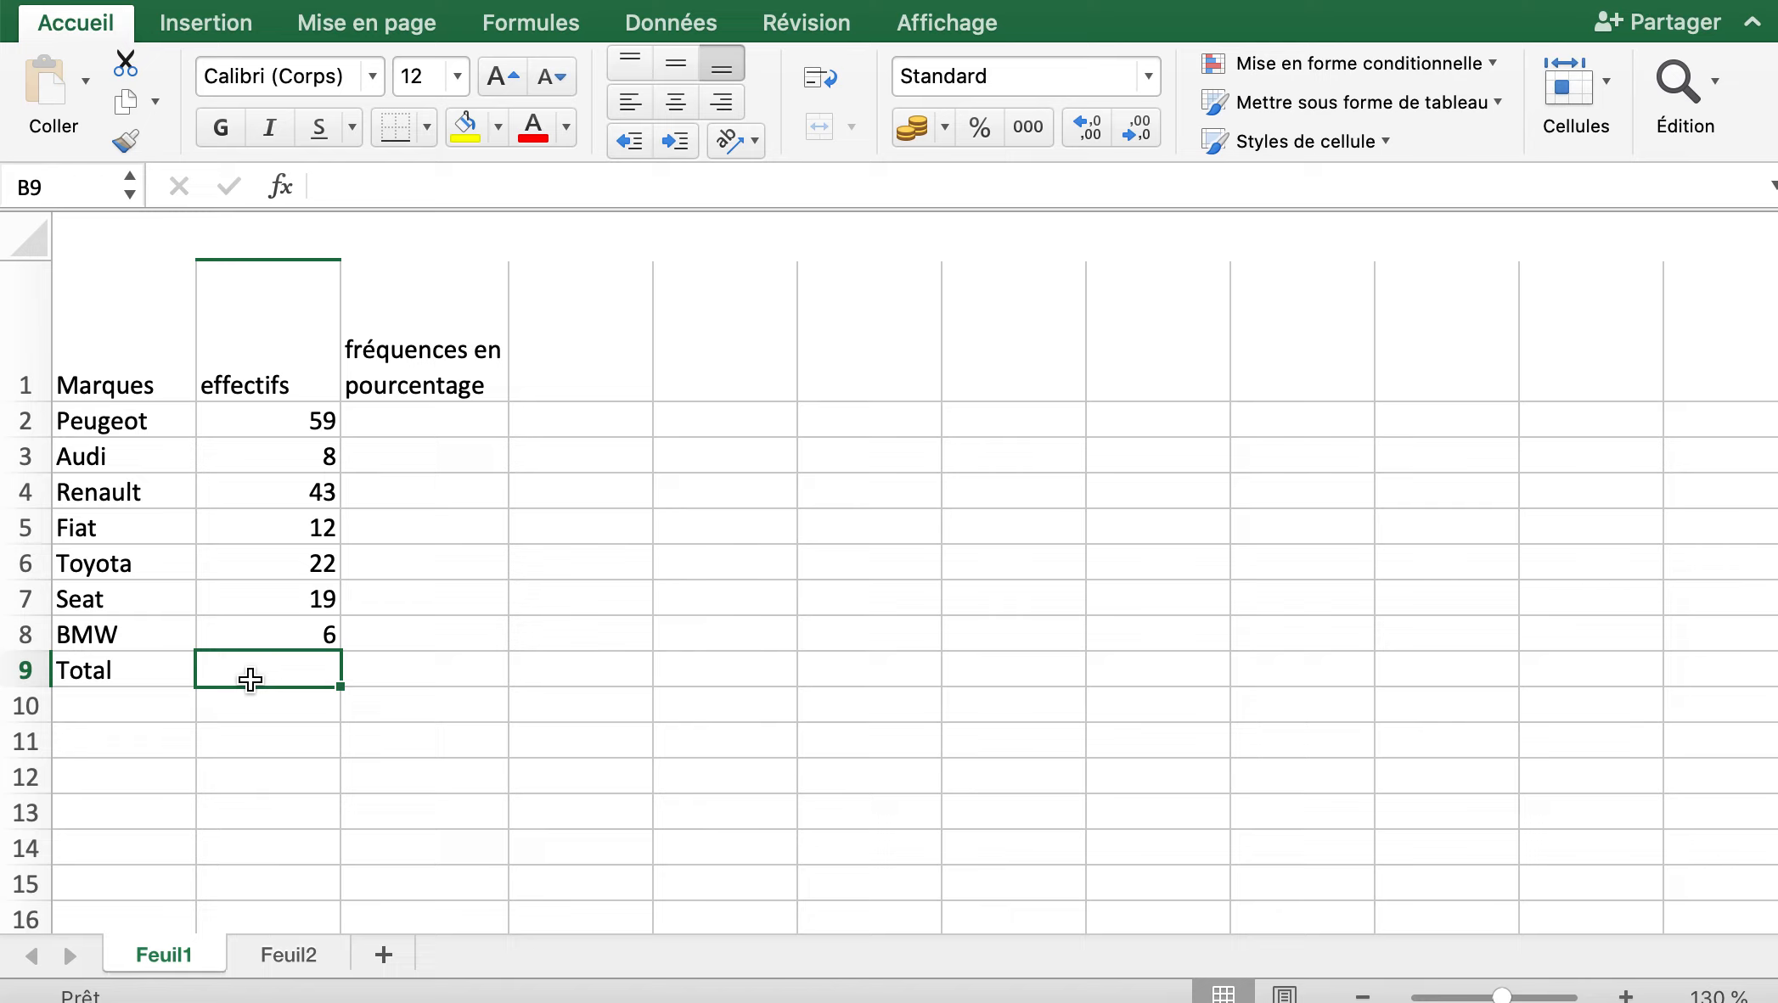
Compute the total of the effectifs in B9 with the formula =SOMME(B2:B8).
{"action": "type", "text": "="}
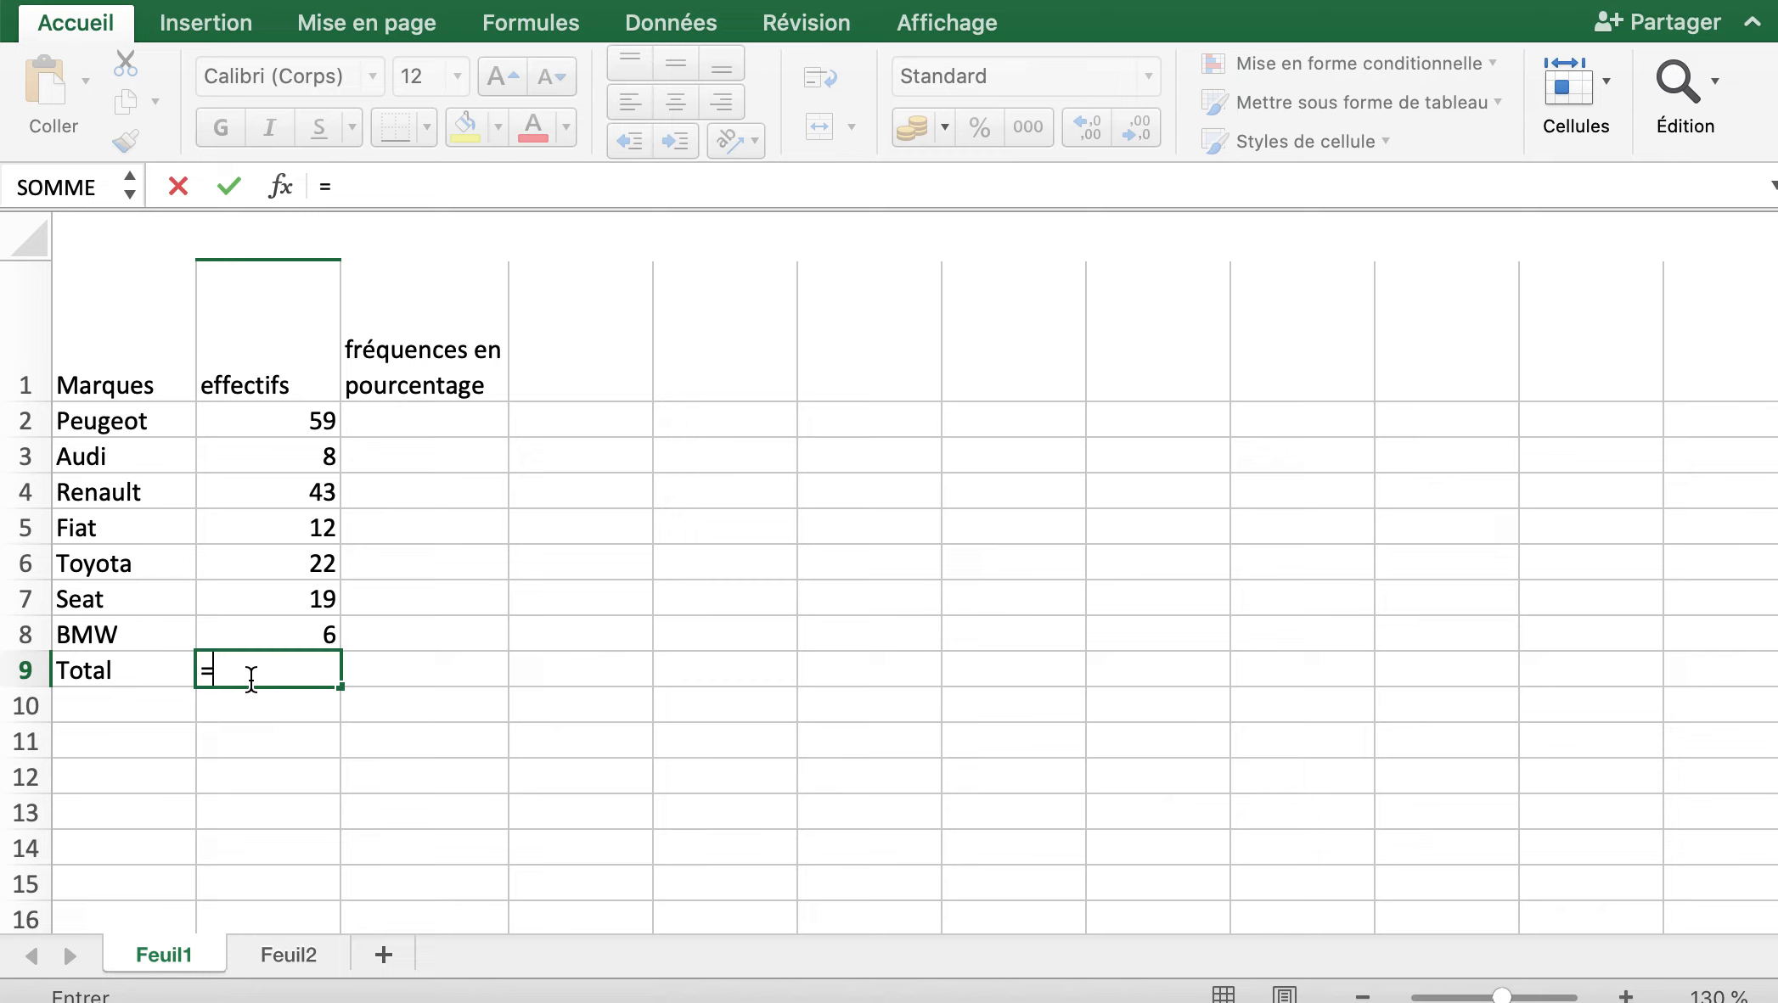
{"action": "type", "text": "SO"}
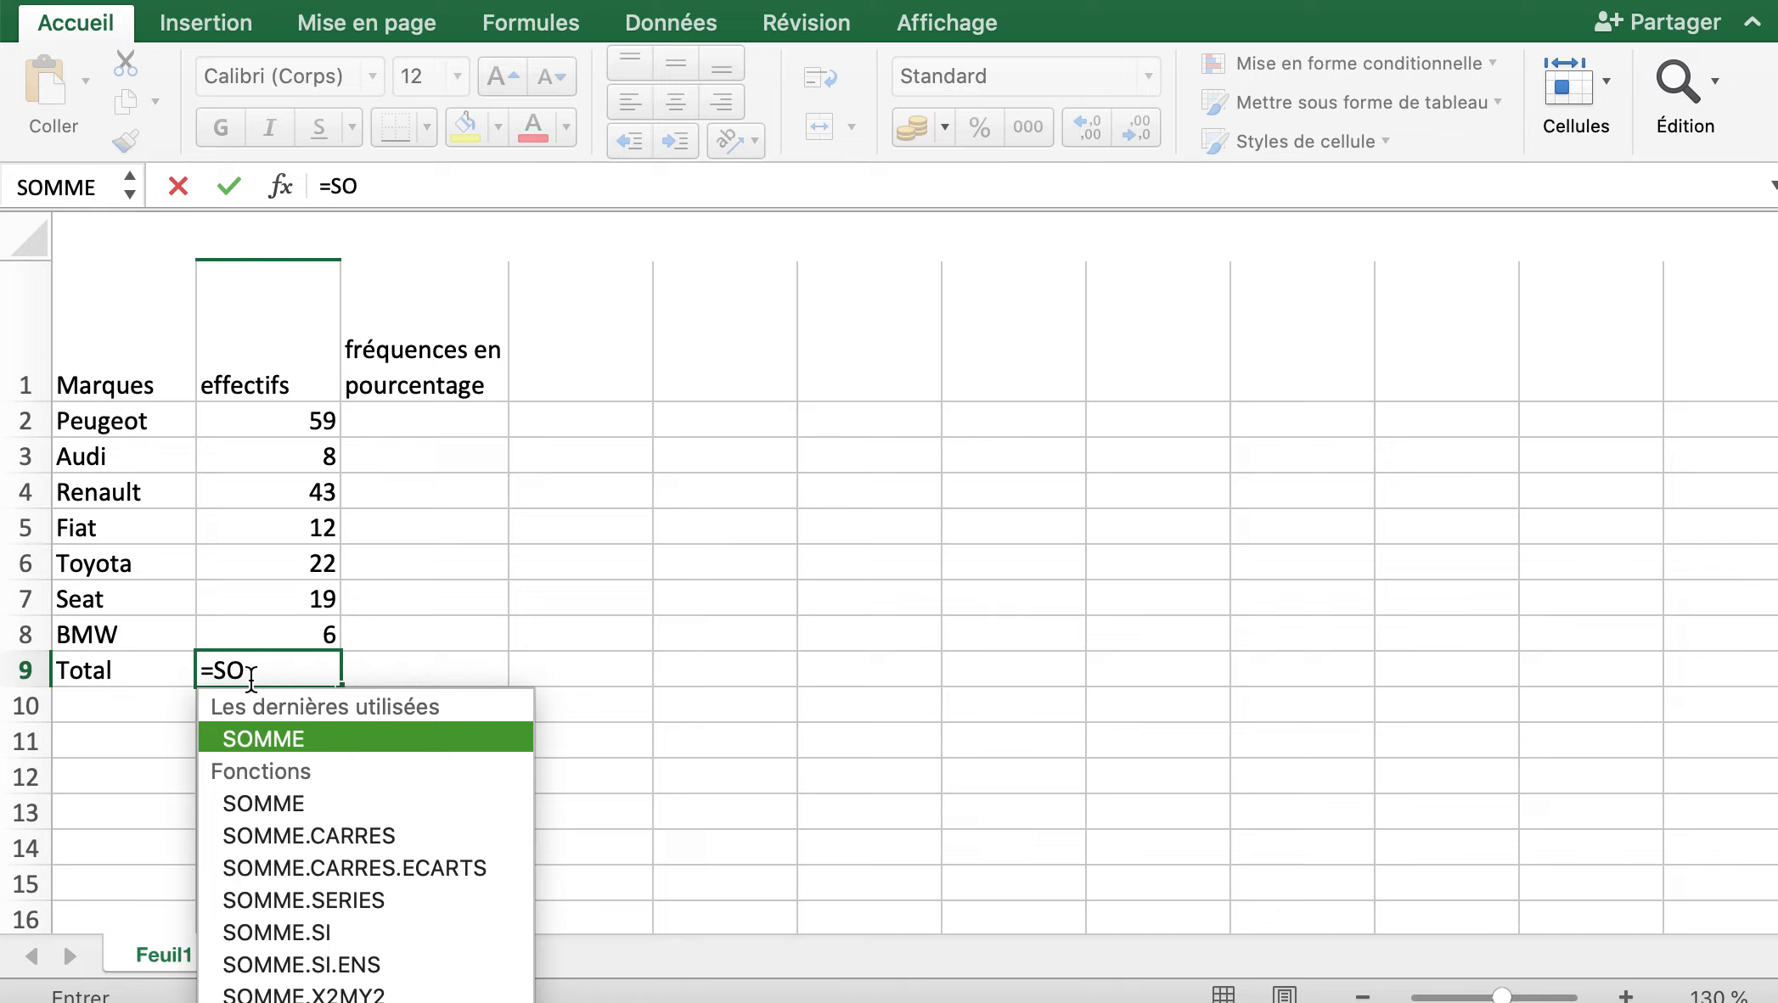
{"action": "double_click", "coordinate": [262, 736]}
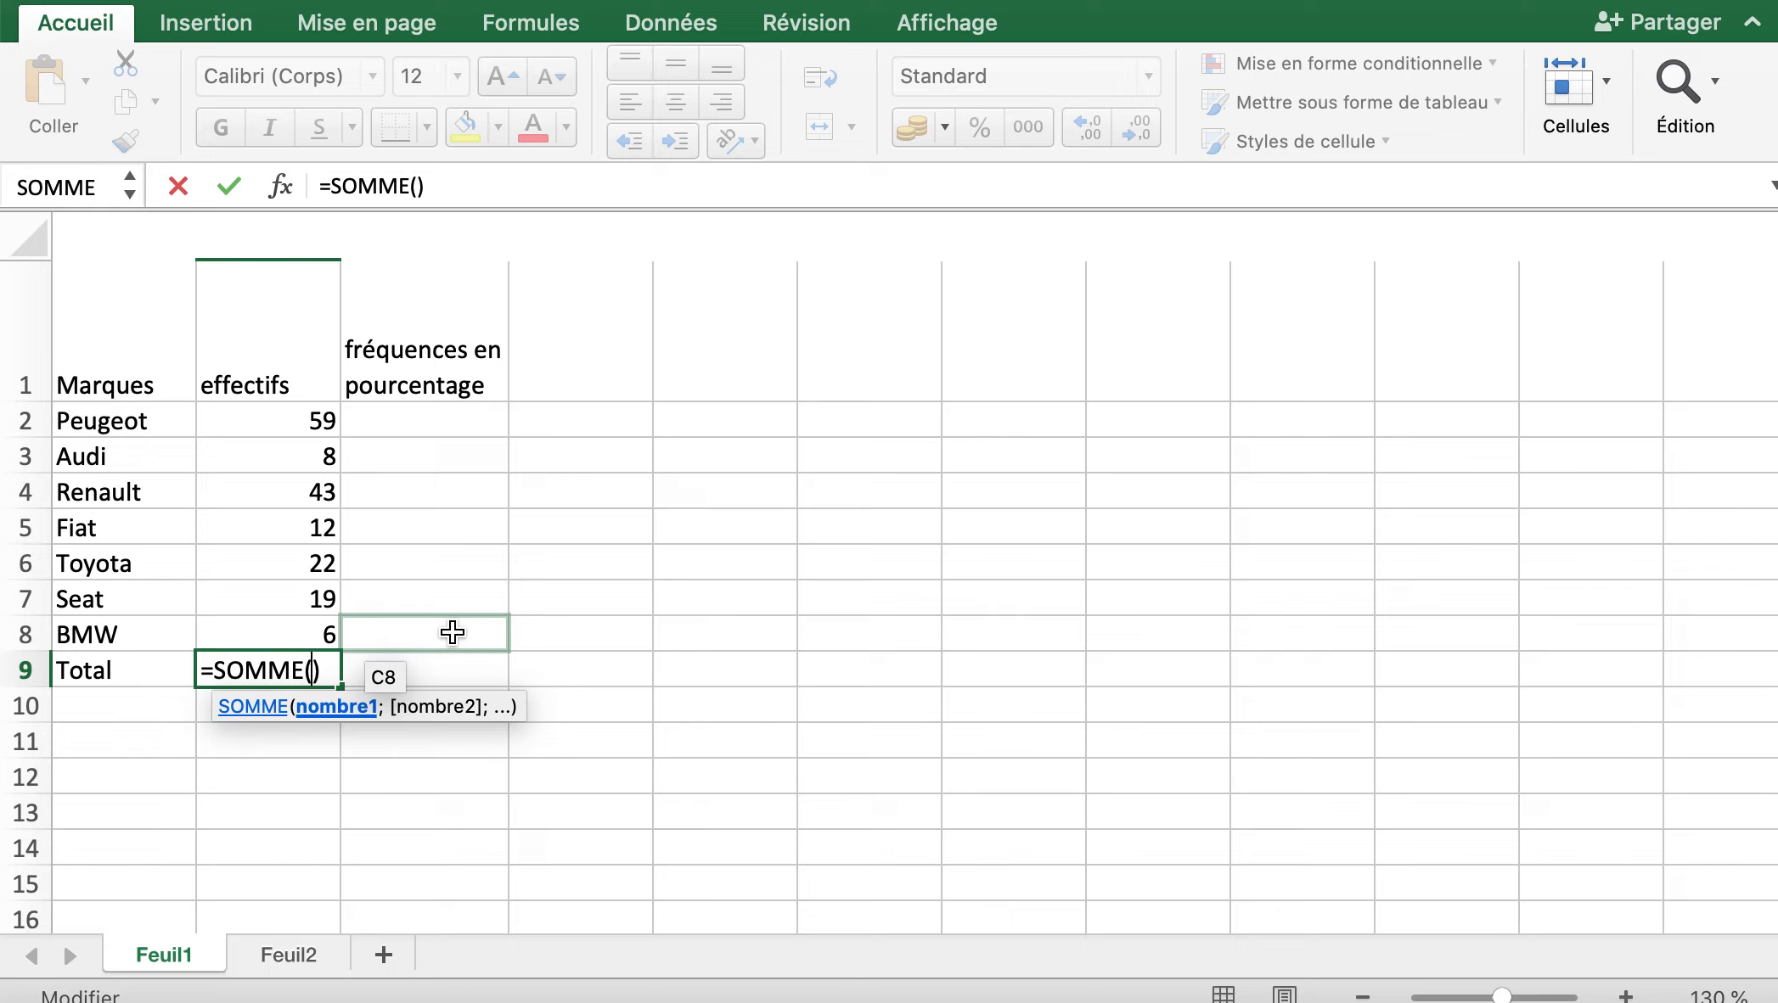
{"action": "left_click", "coordinate": [278, 422]}
{"action": "left_click_drag", "start_coordinate": [278, 422], "coordinate": [285, 637]}
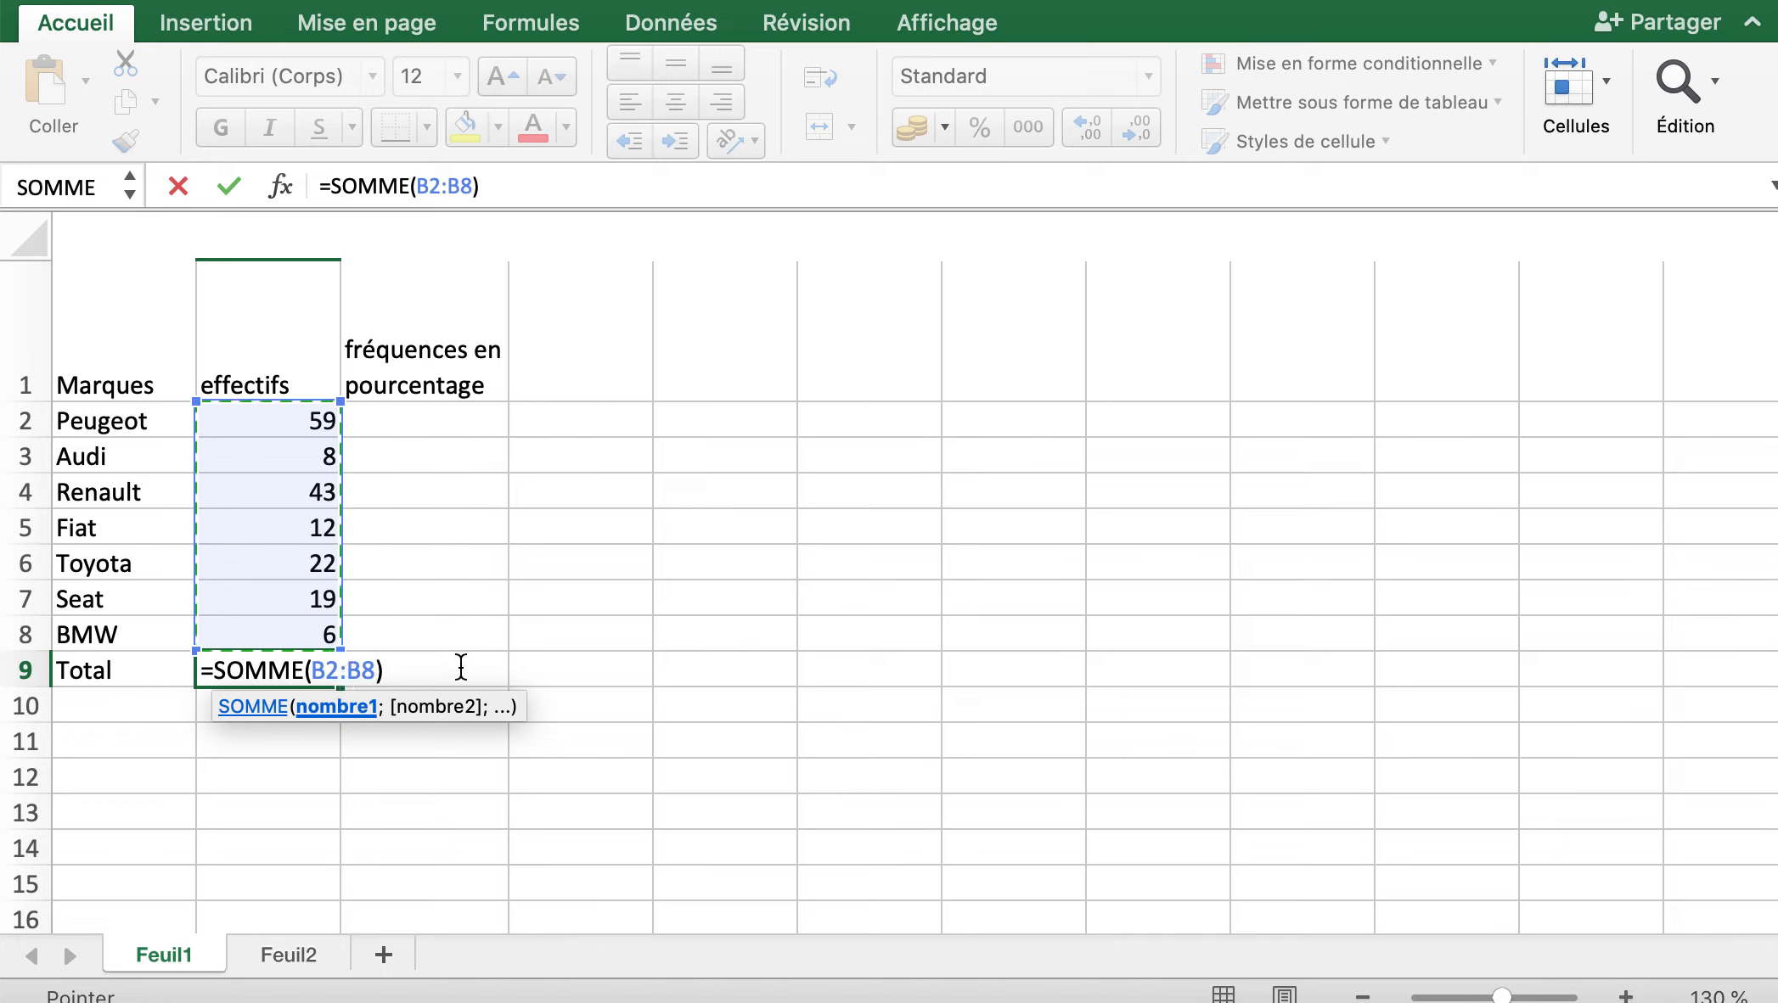
{"action": "key", "text": "Return"}
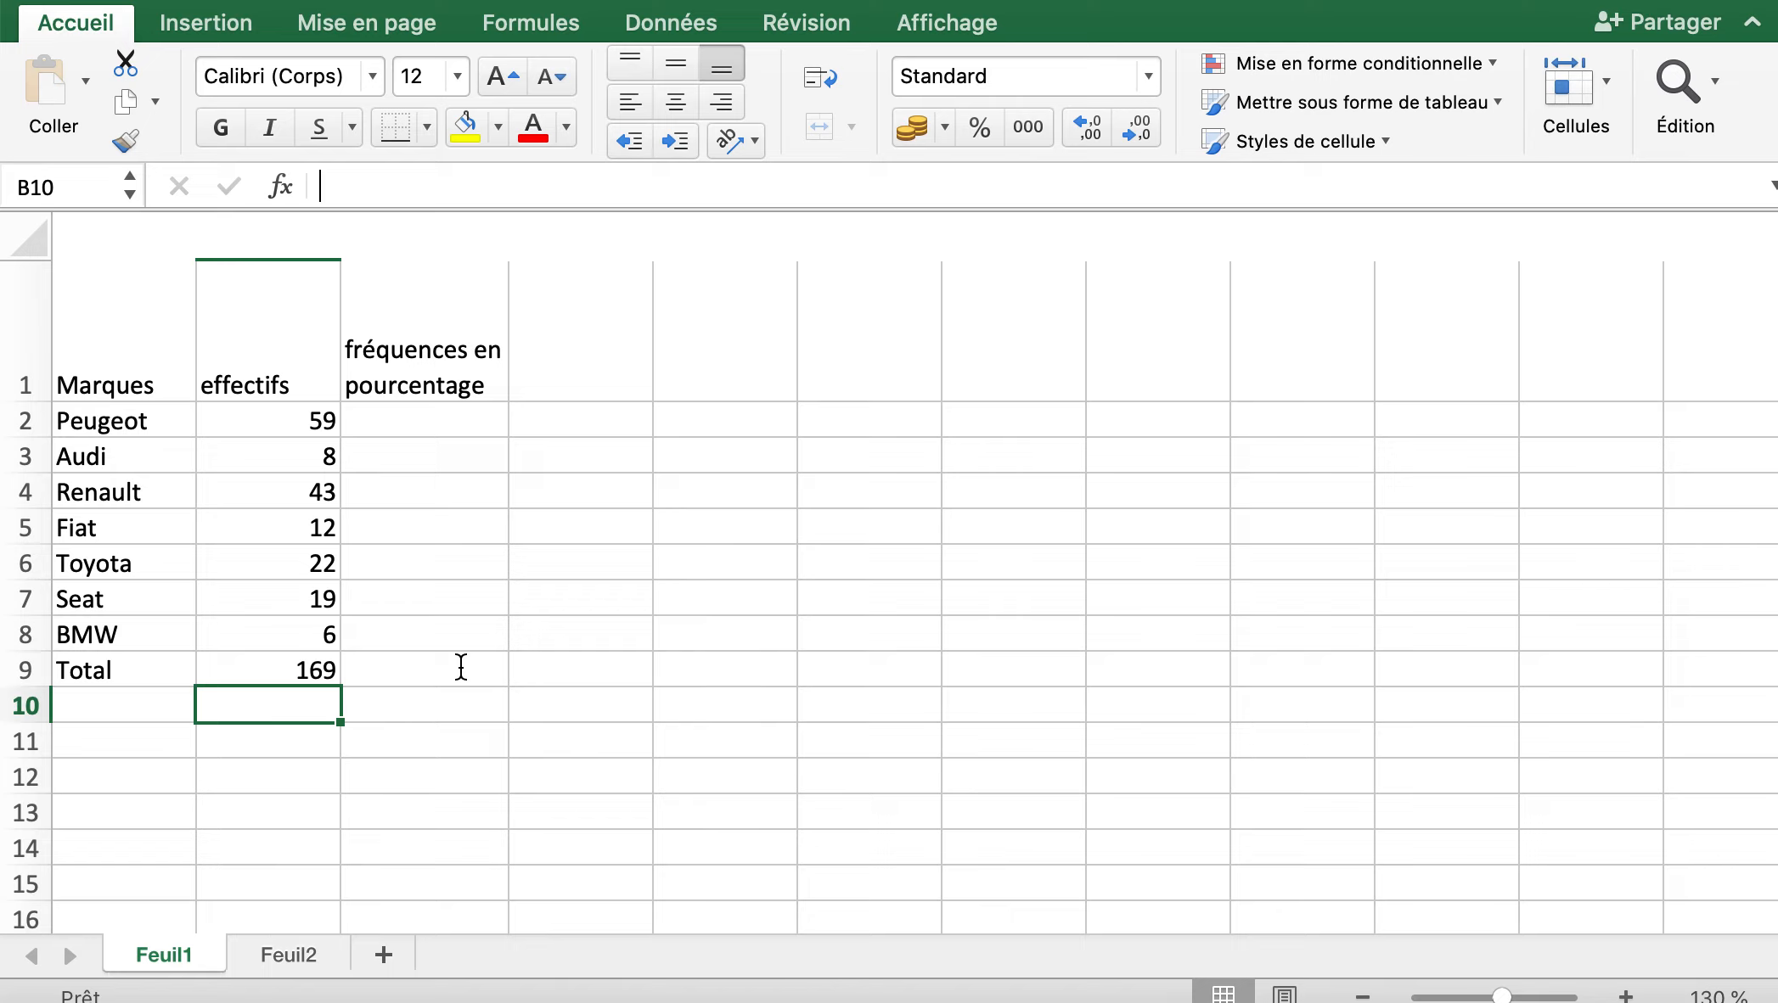
Enter 100 in C9 as the total of the percentage frequencies.
{"action": "left_click", "coordinate": [461, 667]}
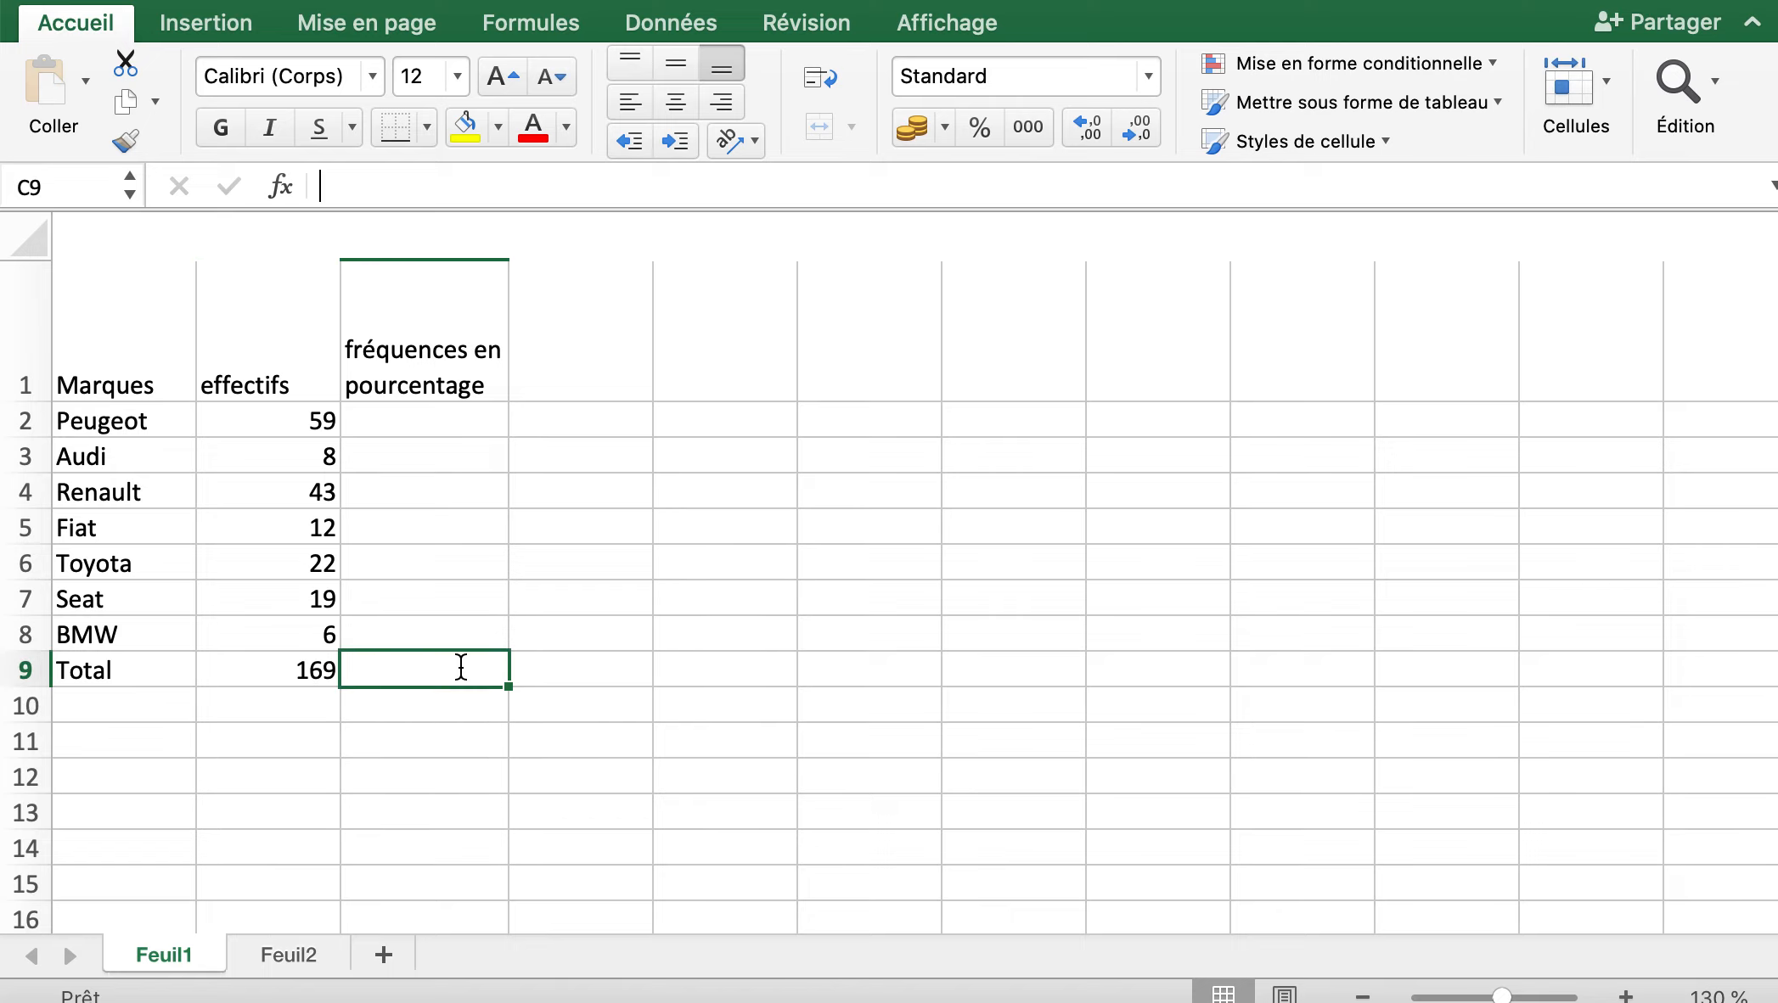
{"action": "type", "text": "100"}
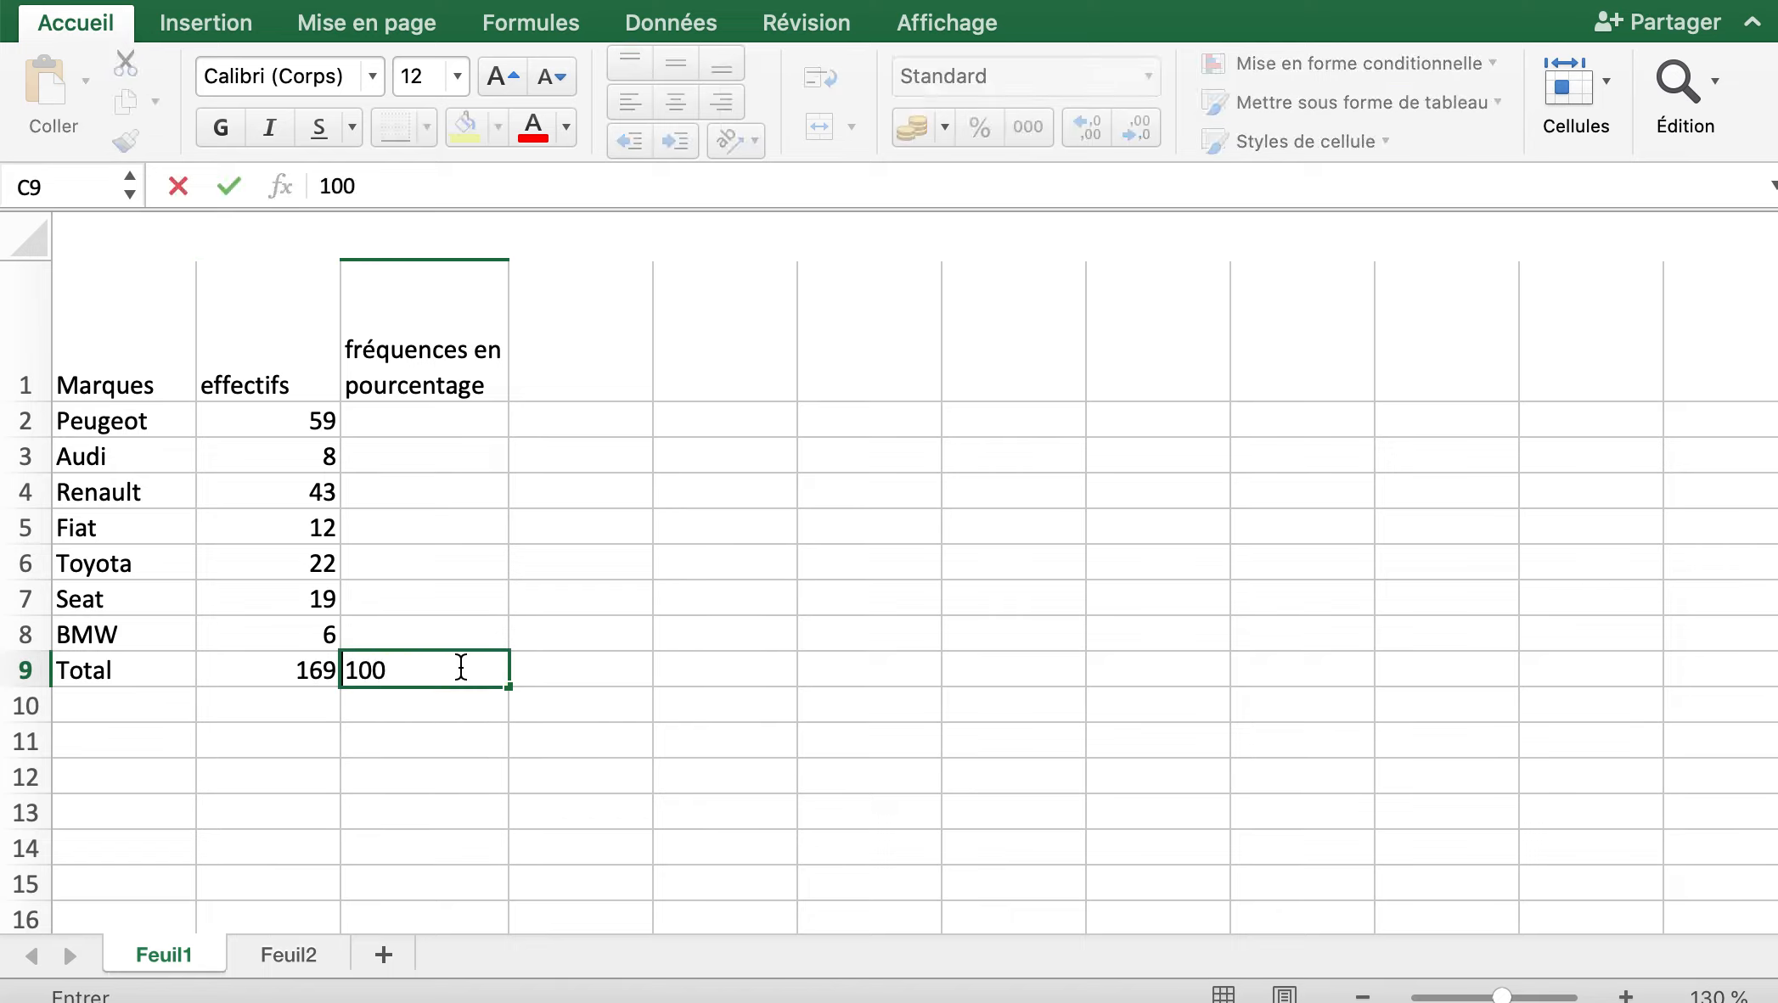
{"action": "key", "text": "Return"}
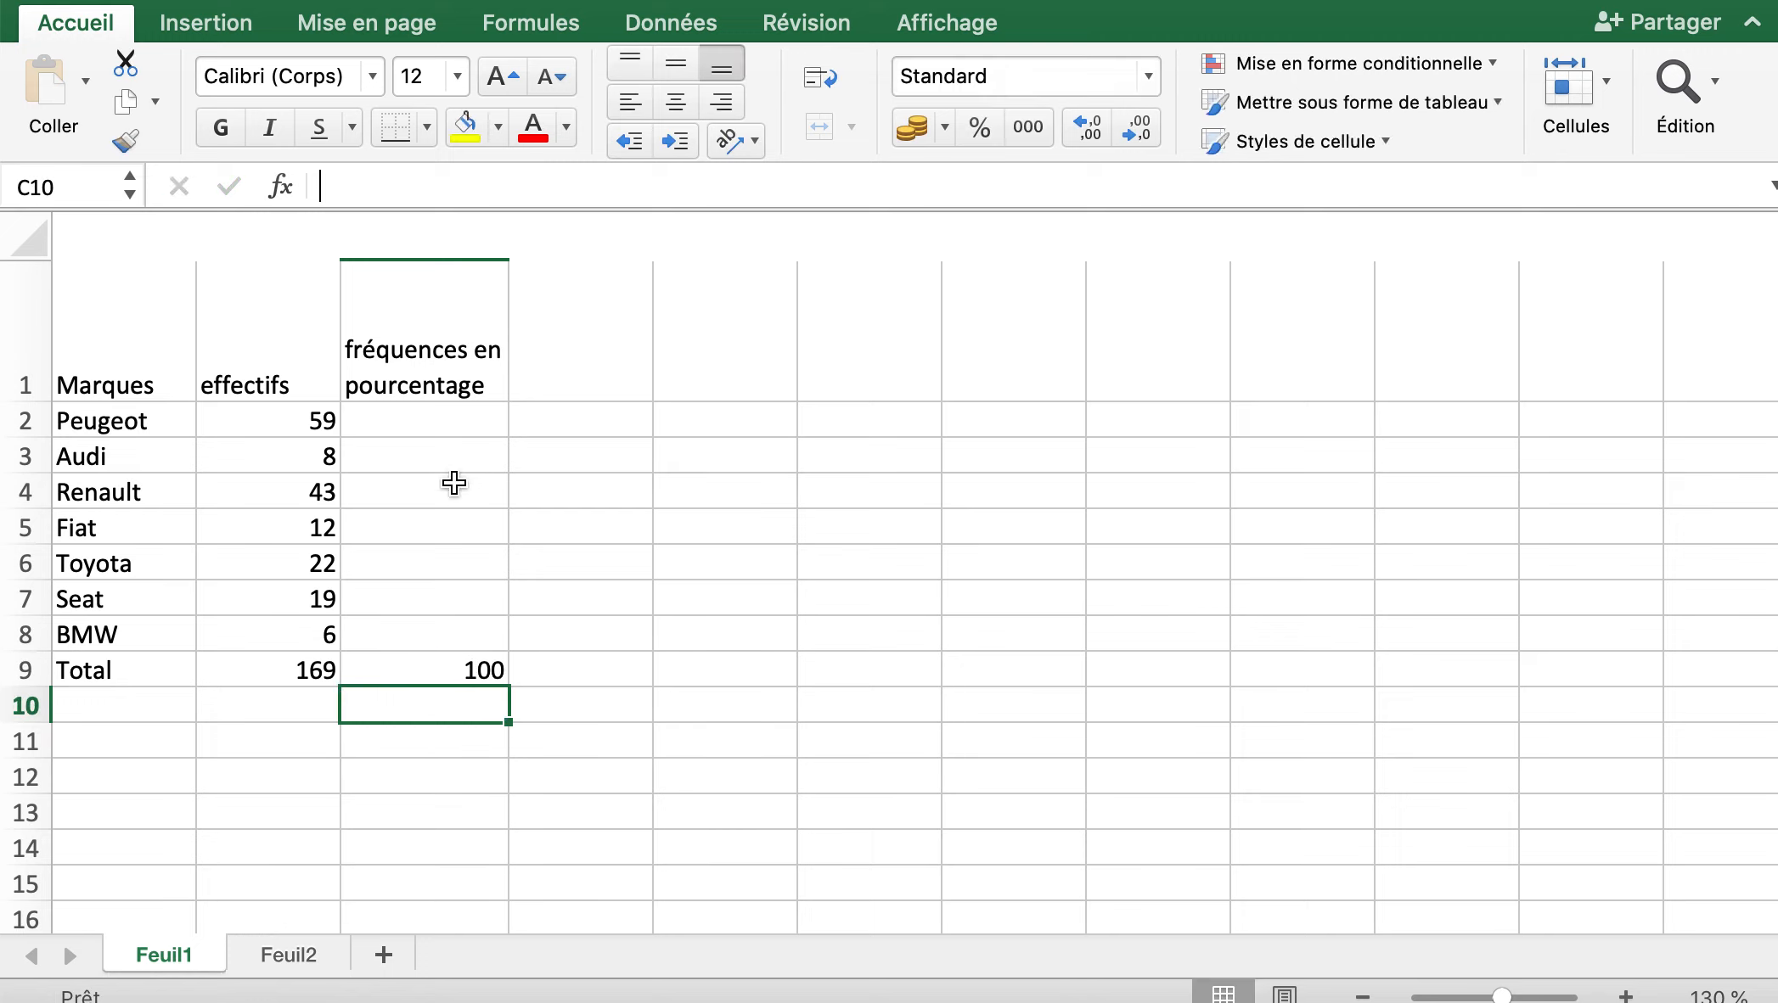
Calculate Peugeot's percentage frequency in C2 with the formula =B2*100/169.
{"action": "left_click", "coordinate": [410, 420]}
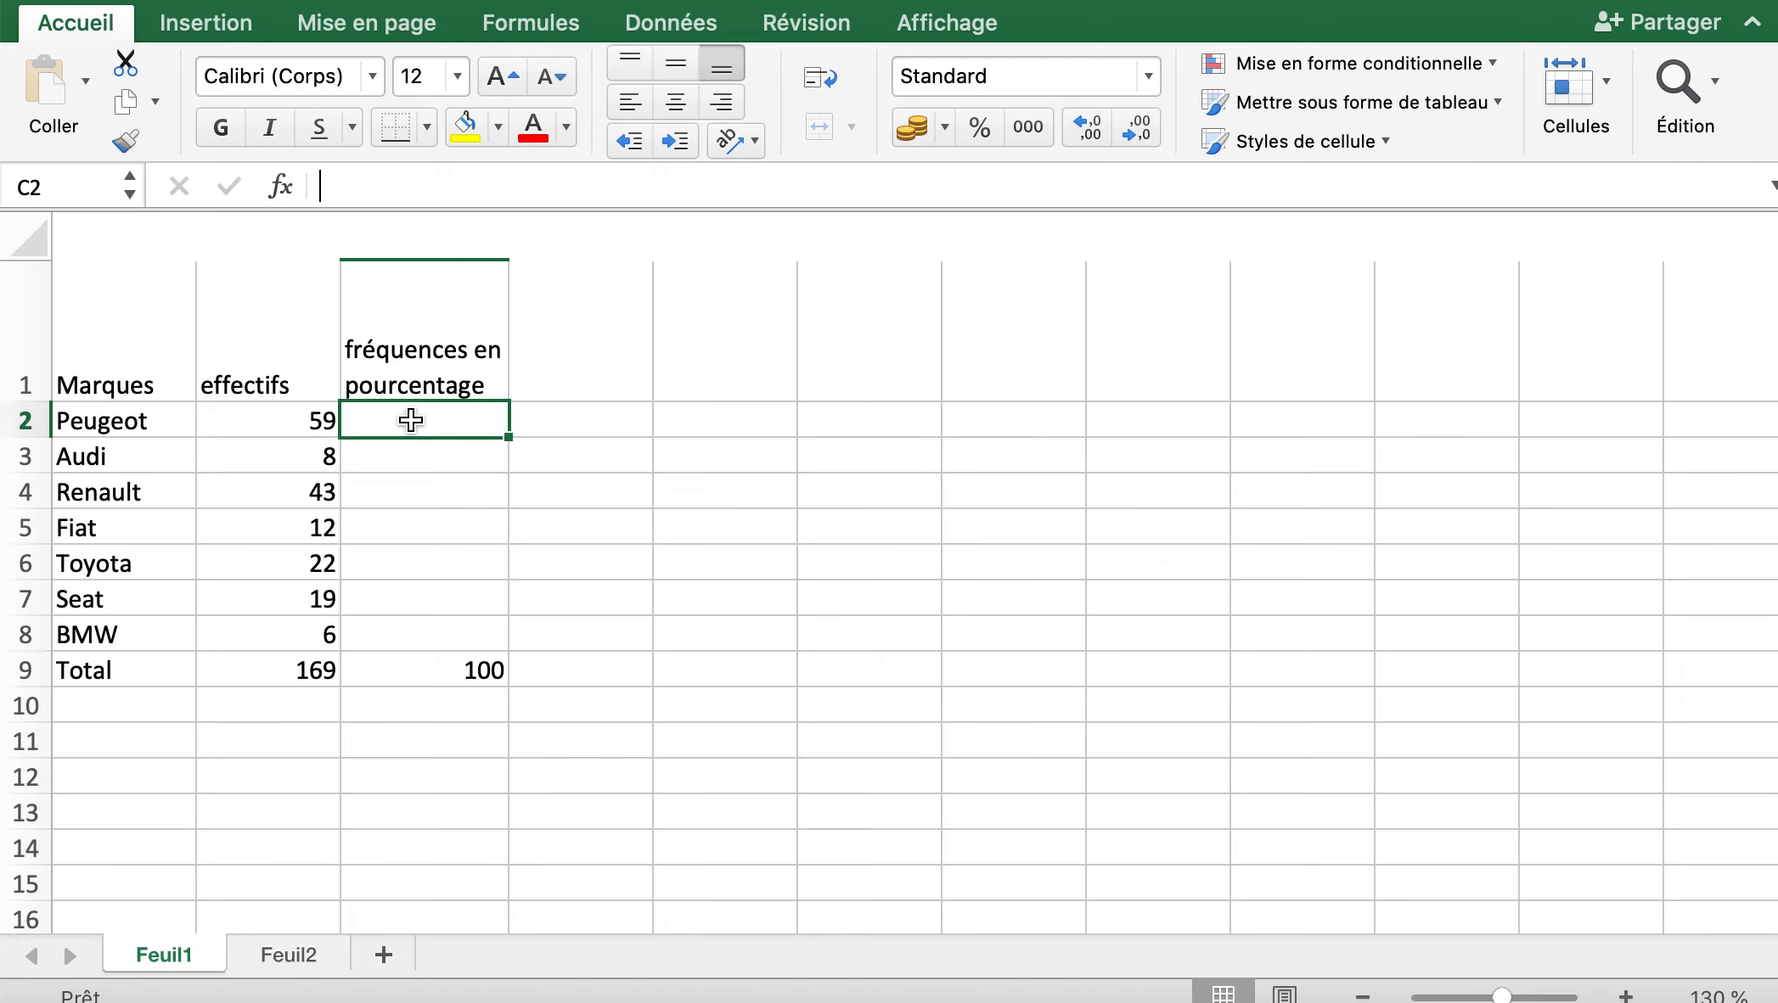
{"action": "type", "text": "="}
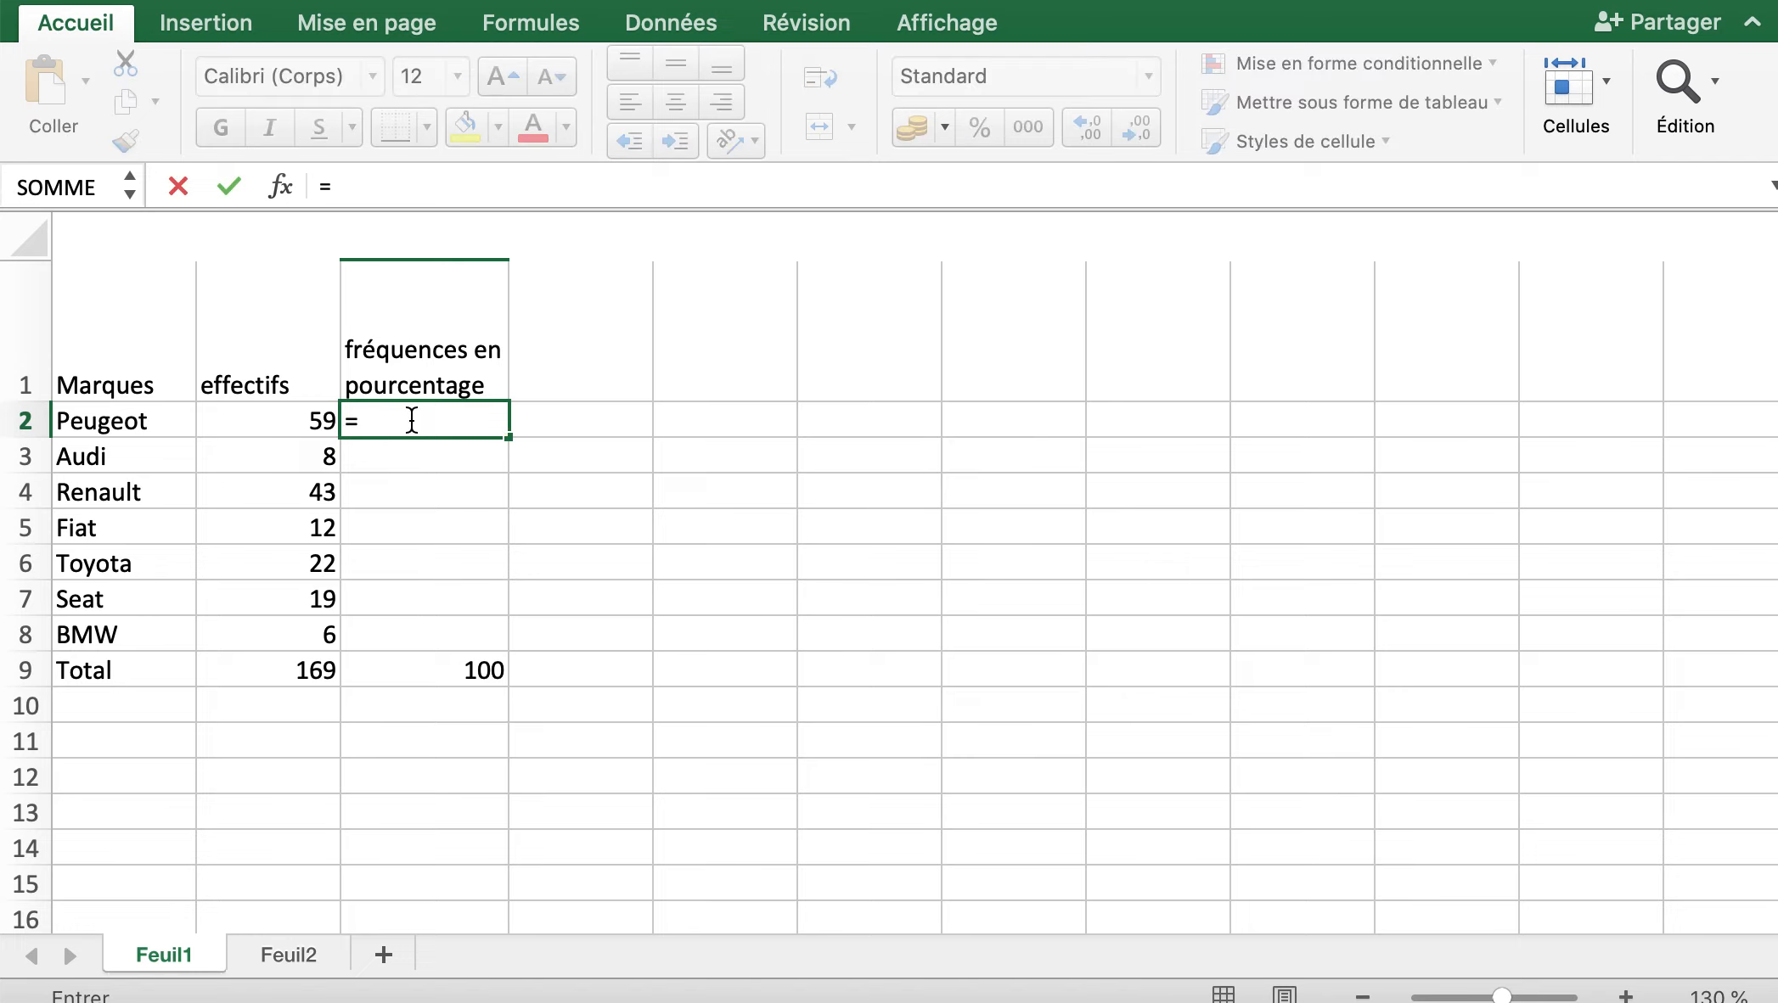
{"action": "left_click", "coordinate": [280, 423]}
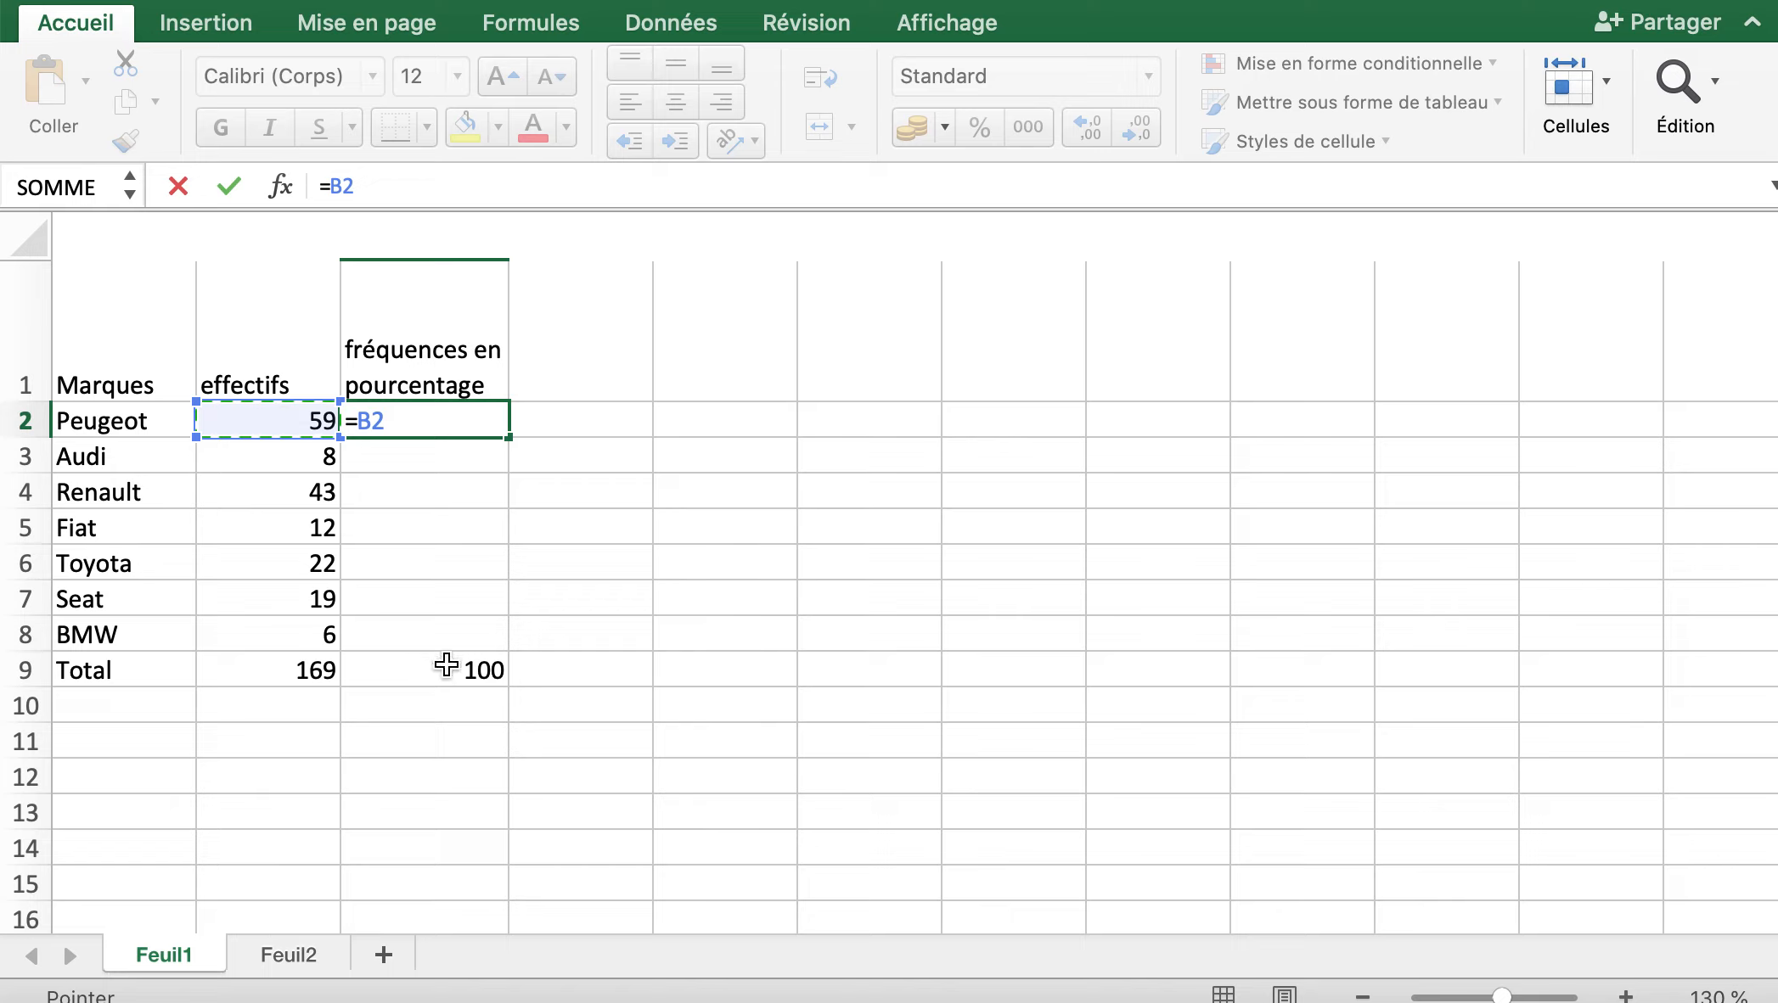
{"action": "type", "text": "*100"}
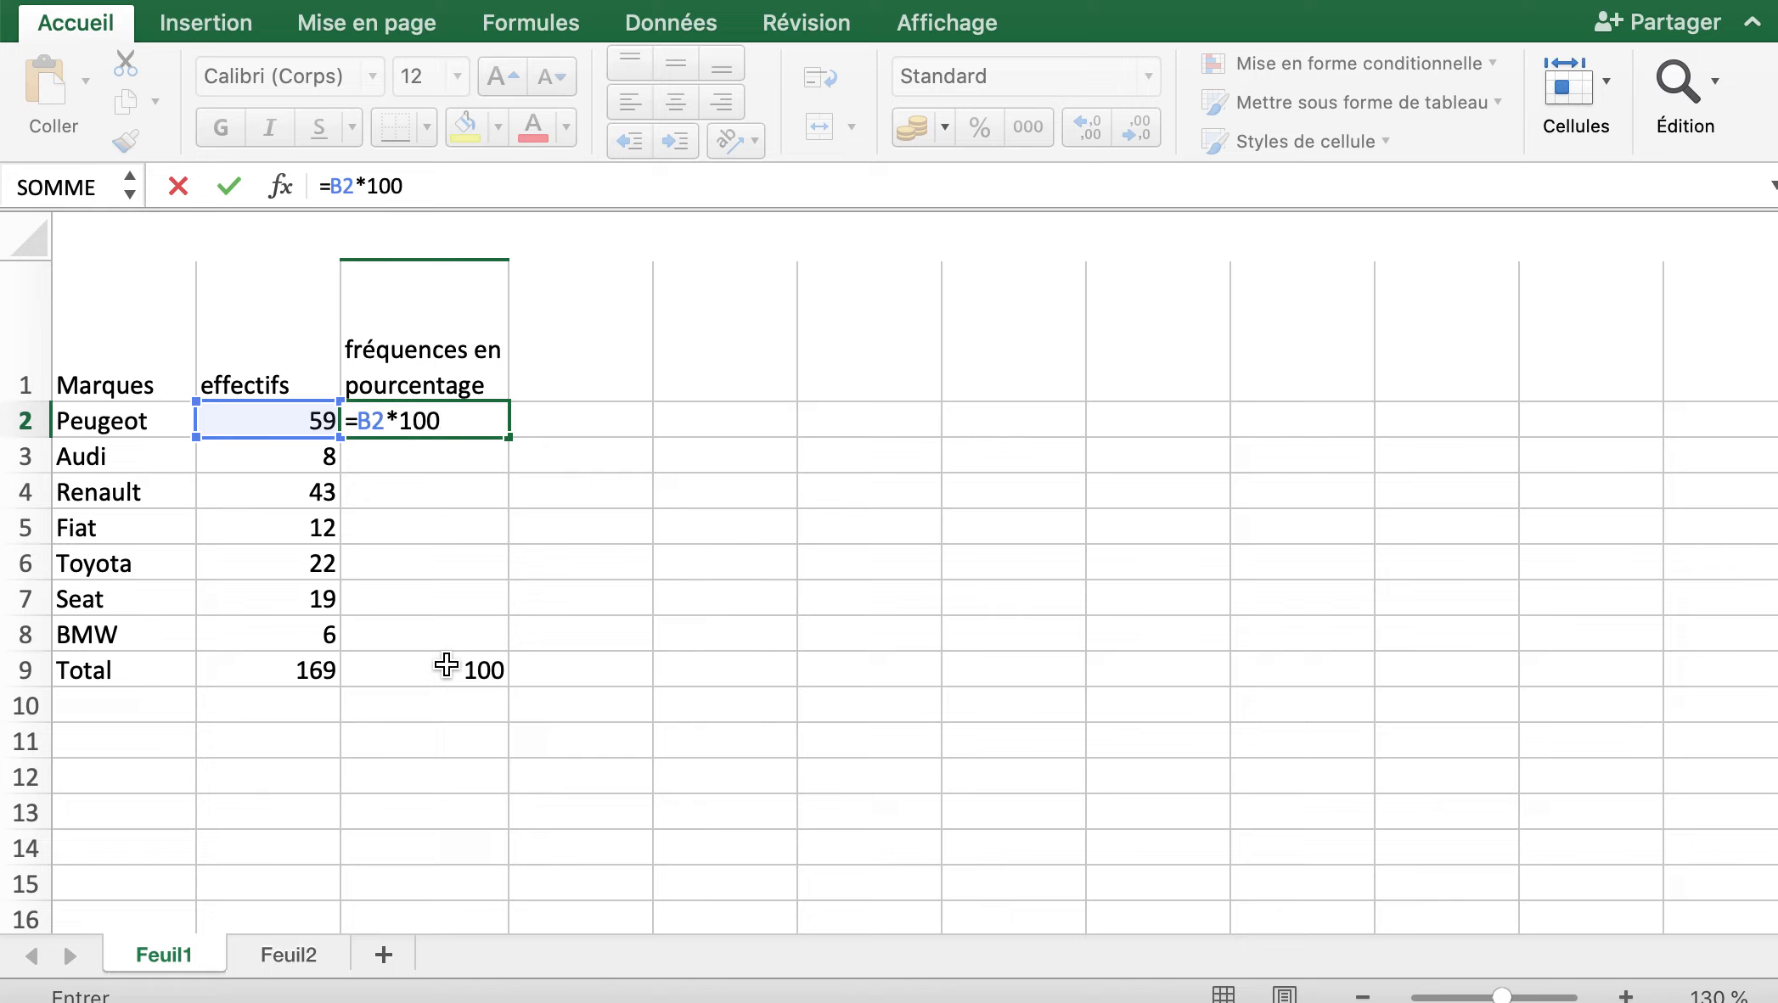
{"action": "type", "text": "/169"}
{"action": "key", "text": "Return"}
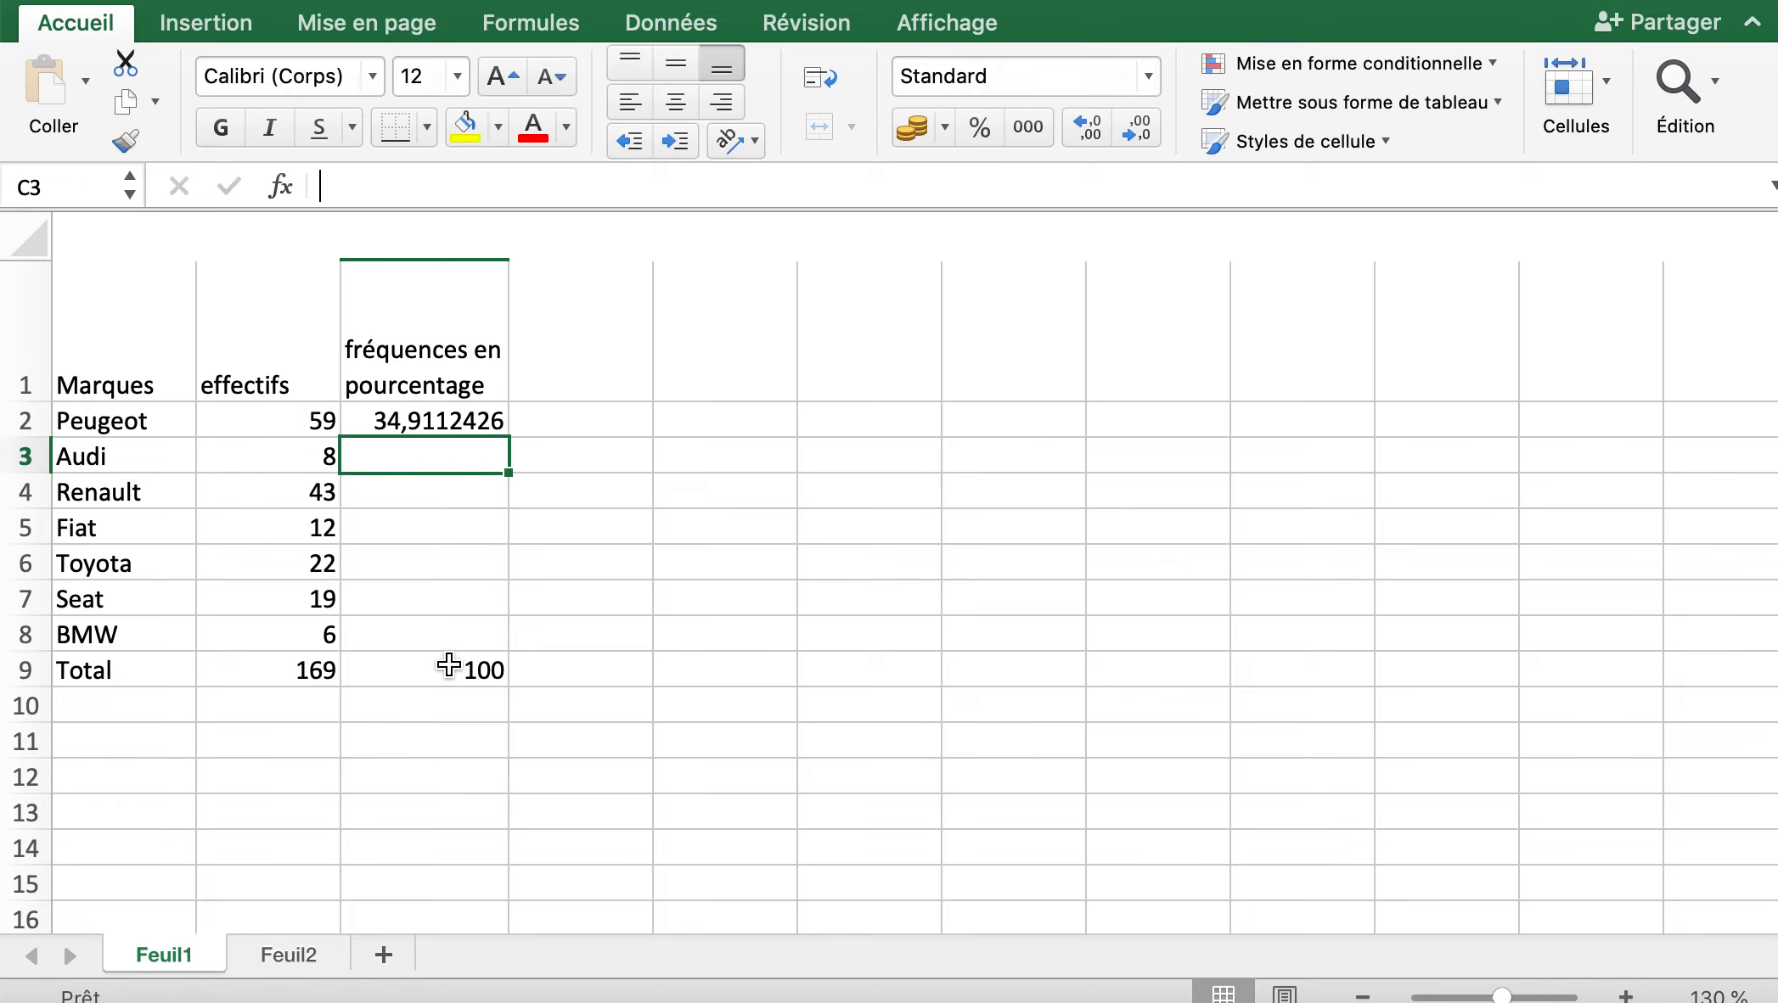
Fill the C2 frequency formula down to C8 and check the copied formulas in C3 and C4.
{"action": "left_click", "coordinate": [454, 425]}
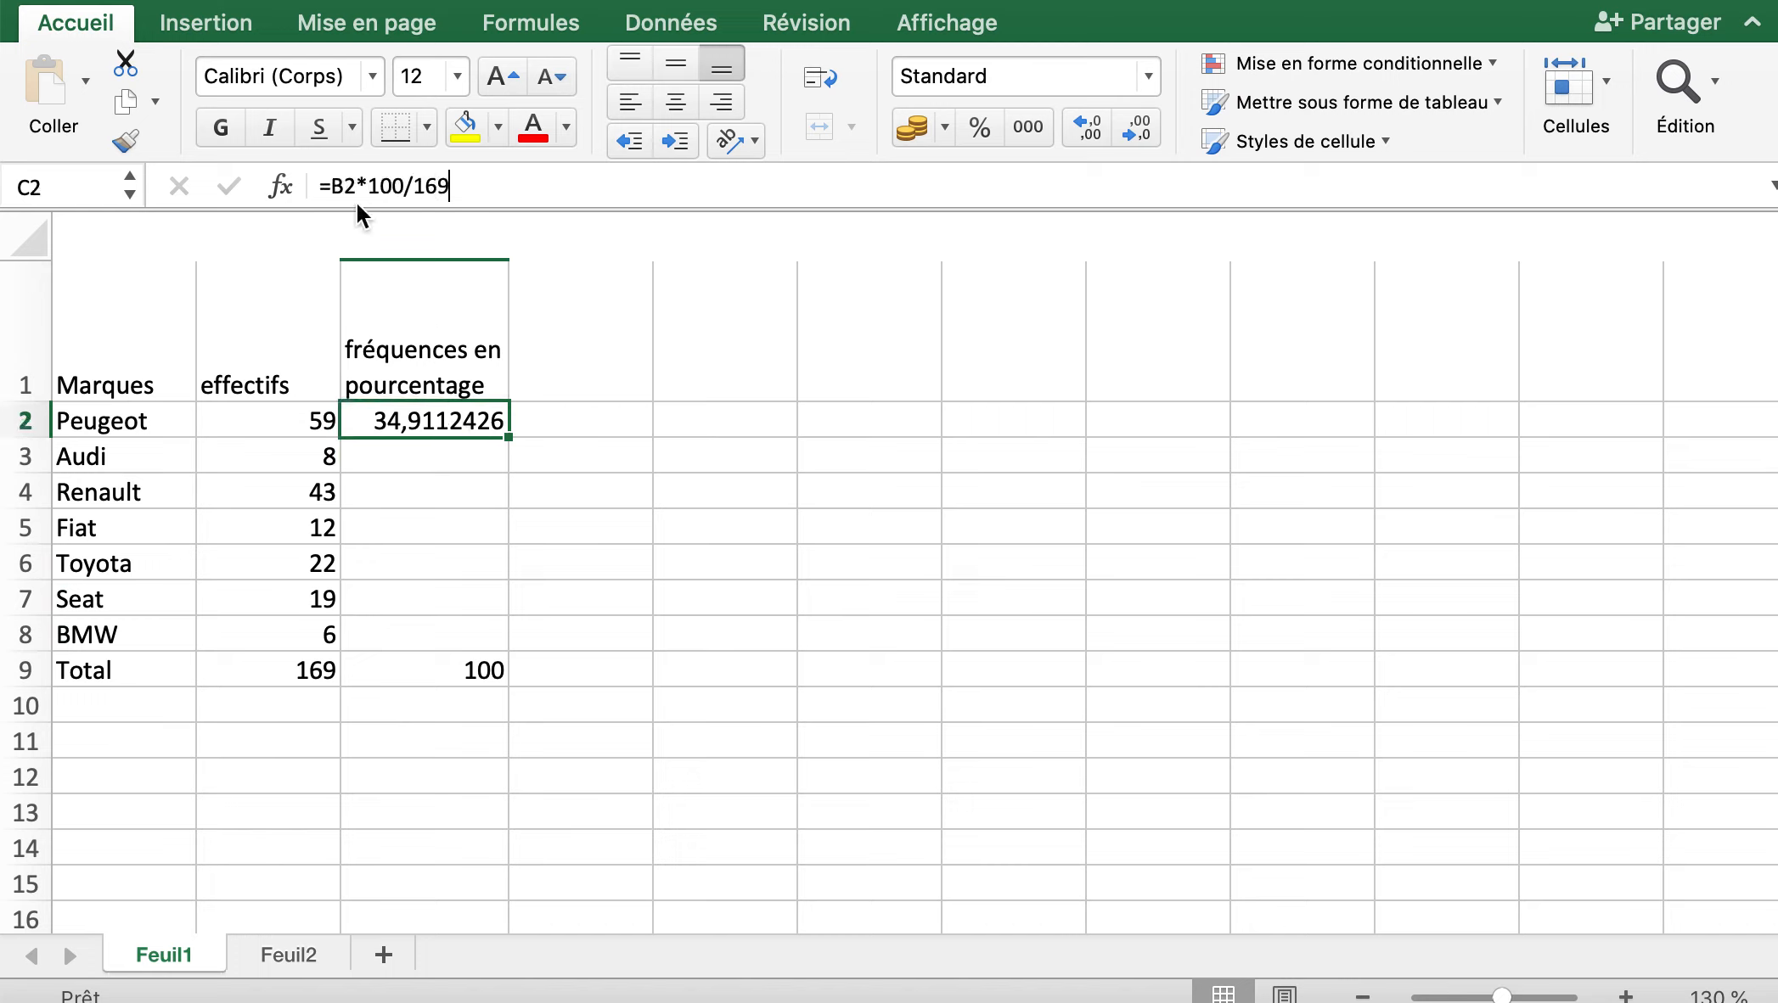
{"action": "left_click_drag", "start_coordinate": [508, 440], "coordinate": [485, 638]}
{"action": "left_click_drag", "start_coordinate": [484, 641], "coordinate": [485, 641]}
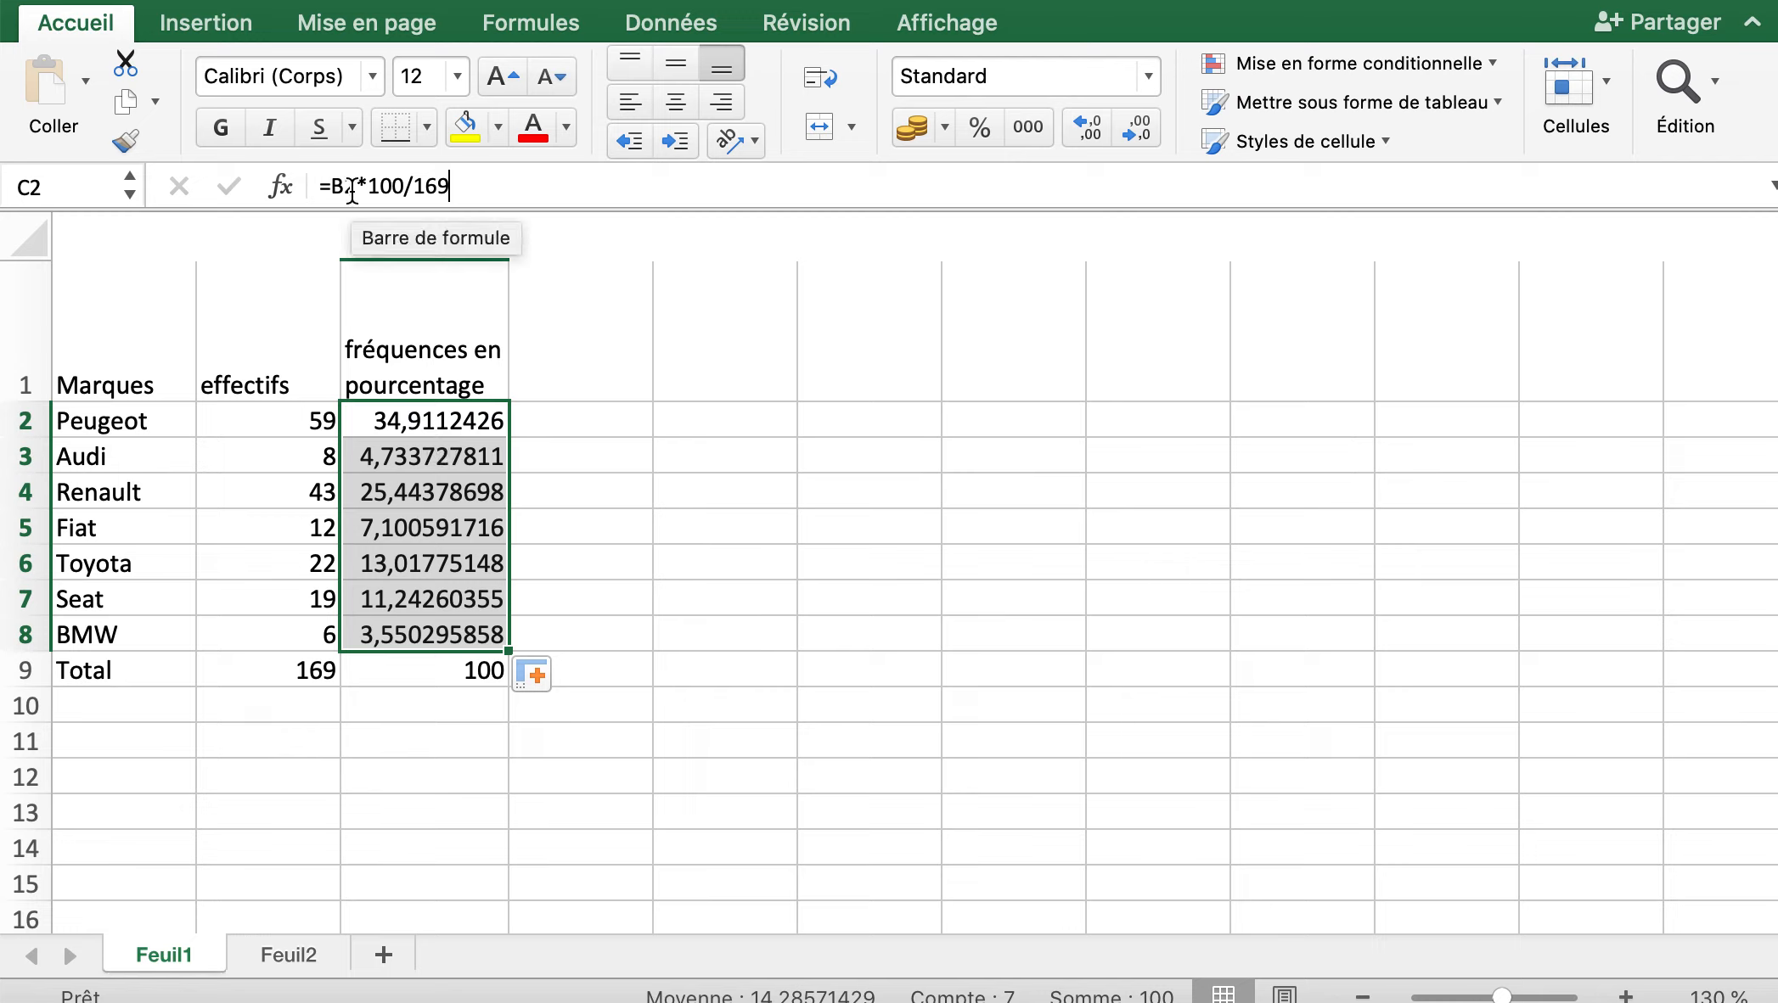
{"action": "left_click", "coordinate": [401, 460]}
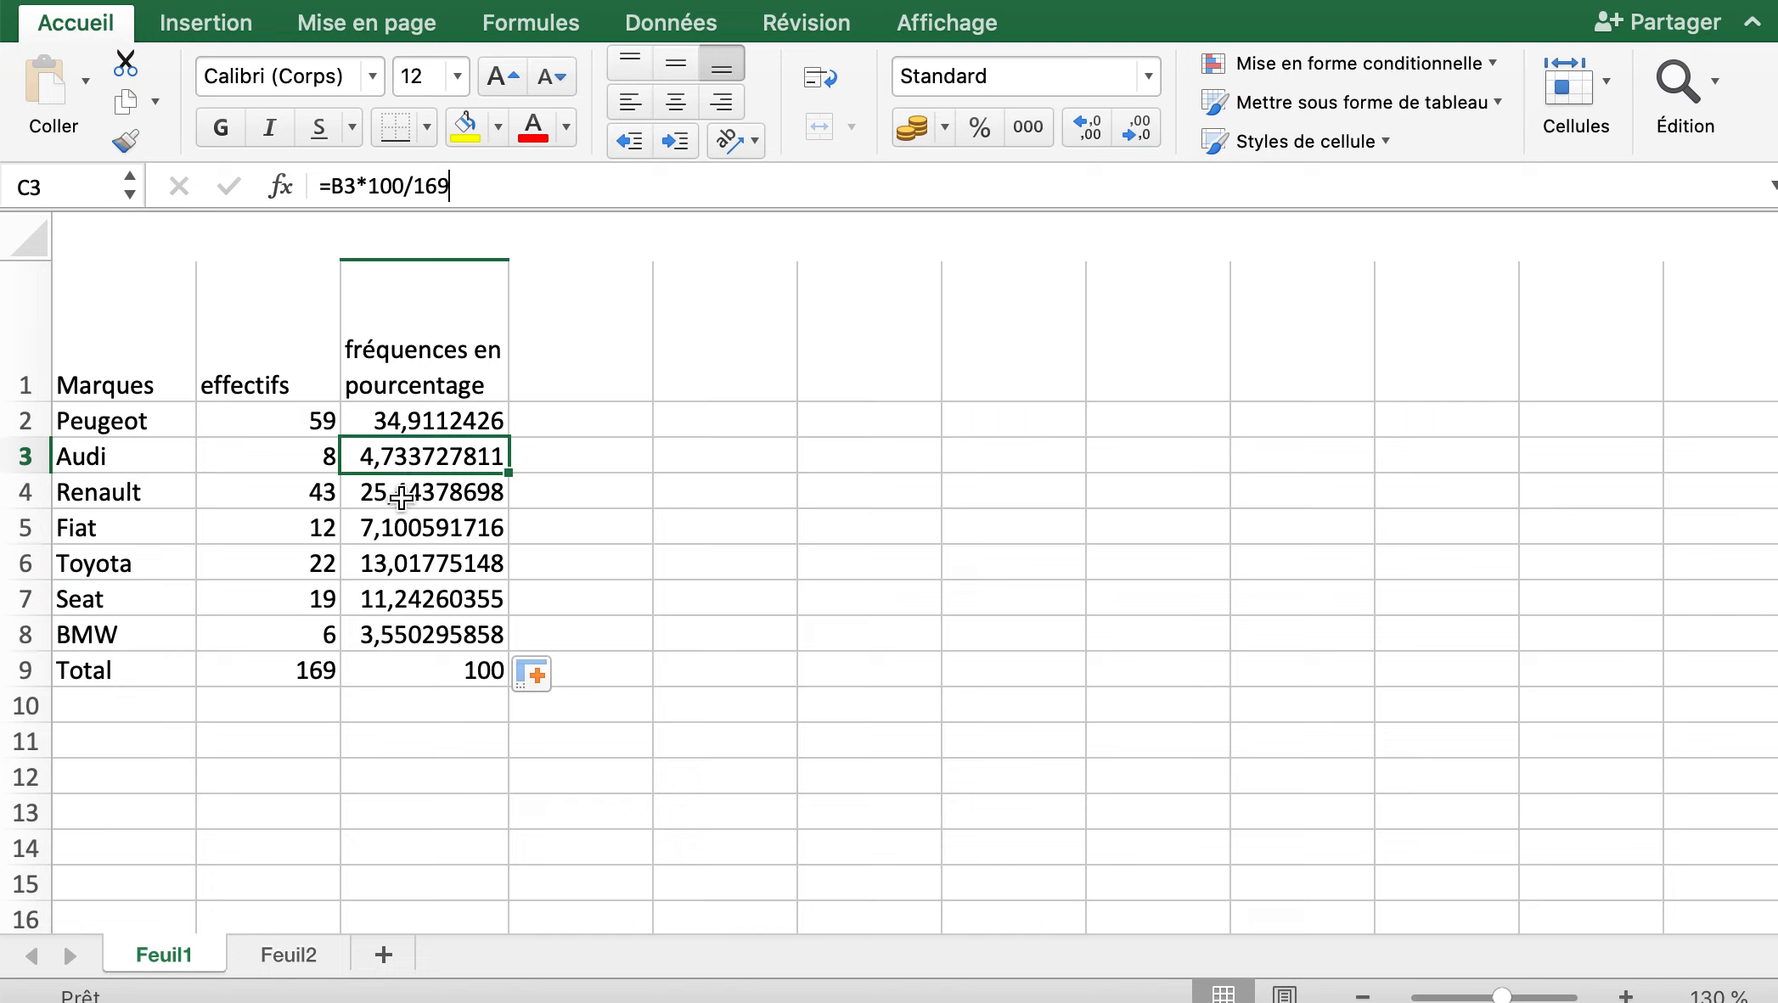
{"action": "left_click", "coordinate": [402, 498]}
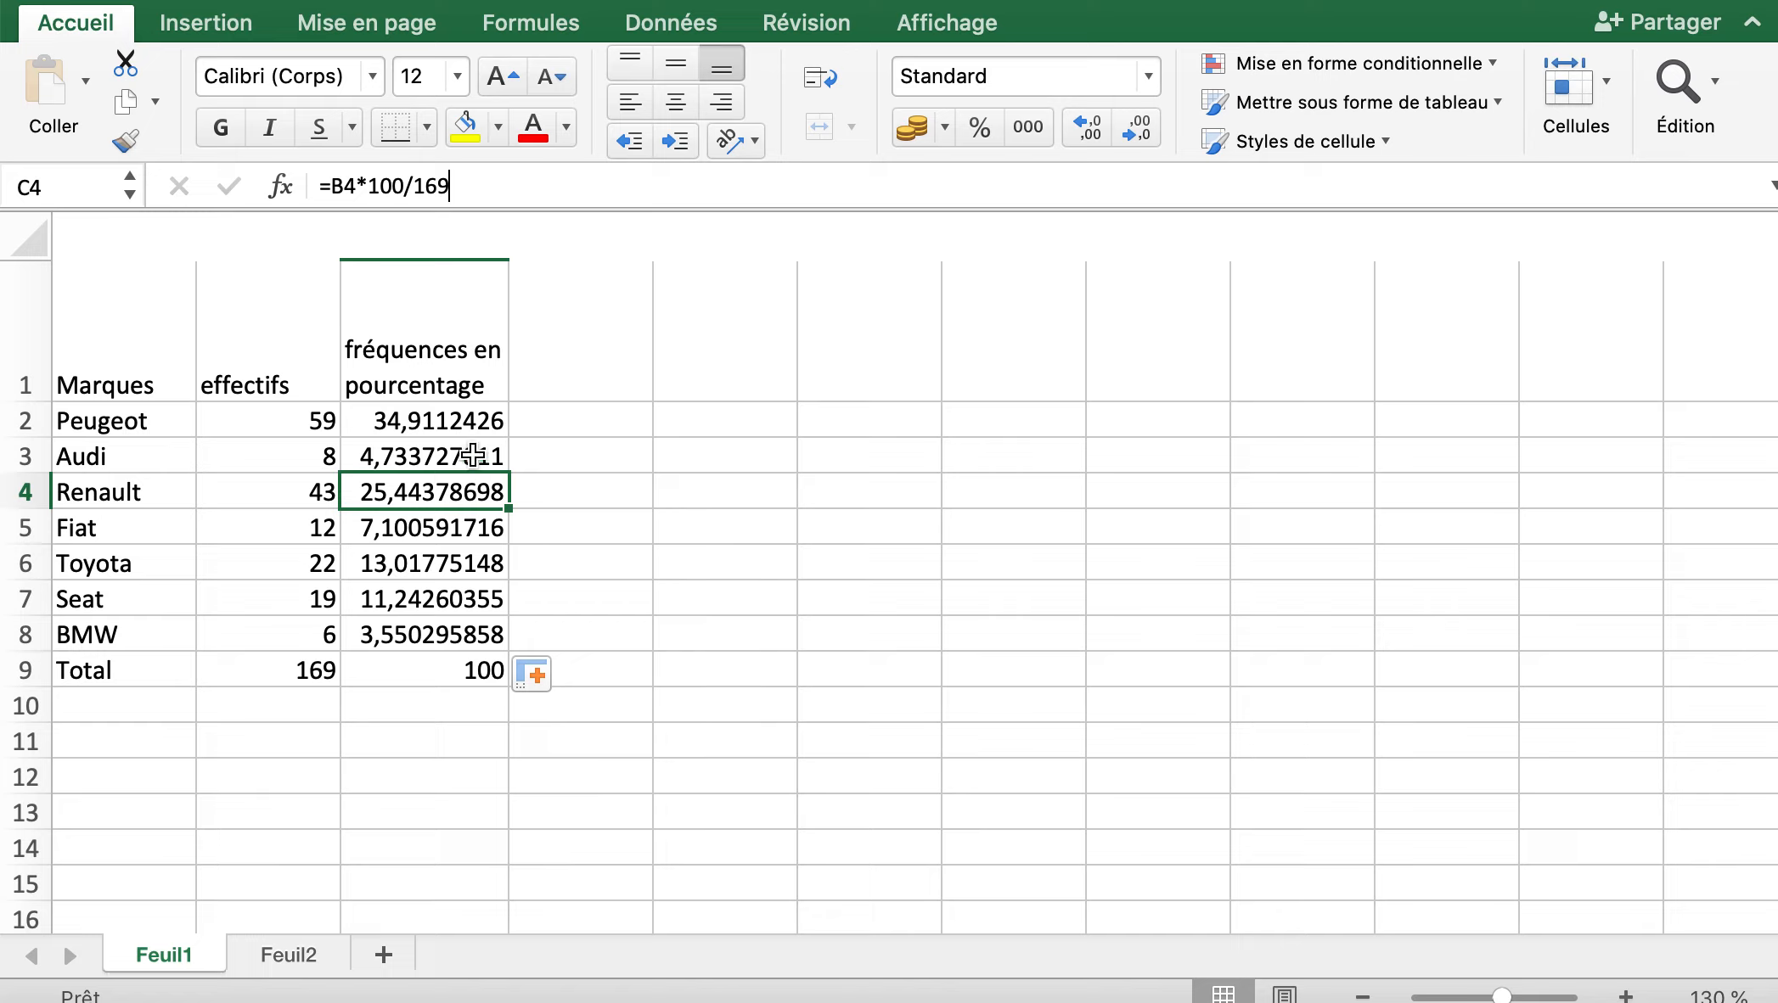
Format the frequencies in C2:C8 as Nombre with 1 decimal place.
{"action": "left_click_drag", "start_coordinate": [455, 410], "coordinate": [446, 624]}
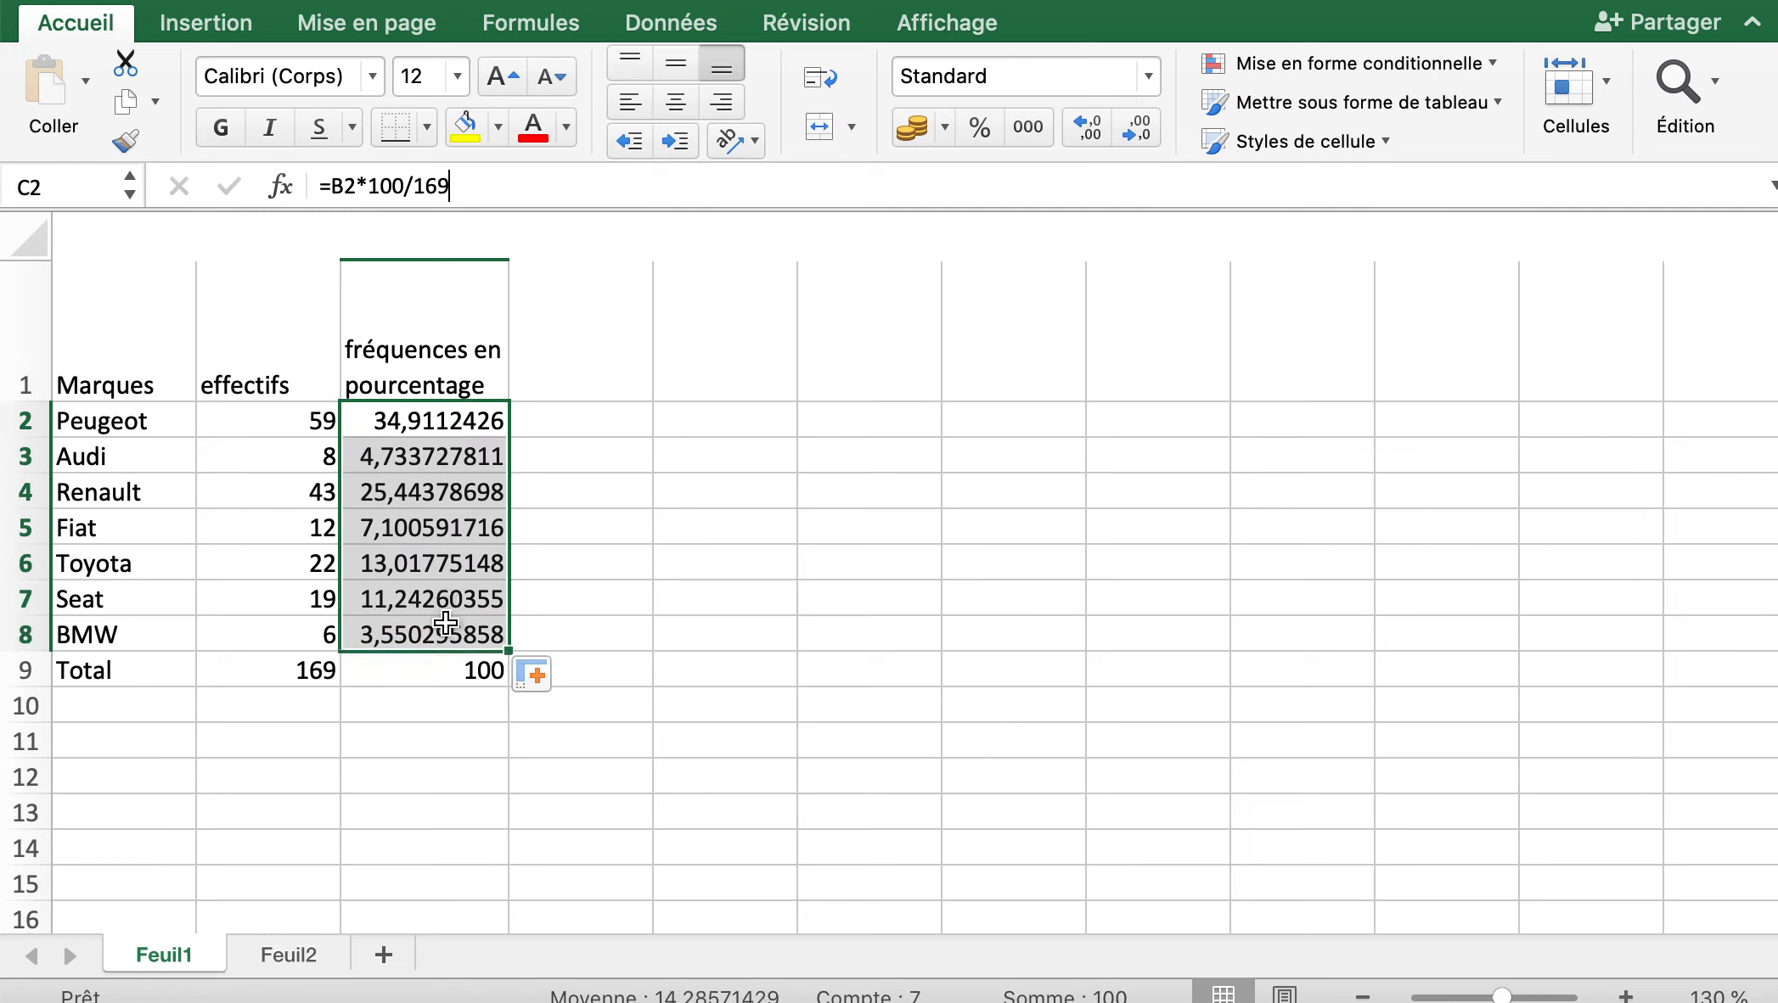
{"action": "right_click", "coordinate": [441, 546]}
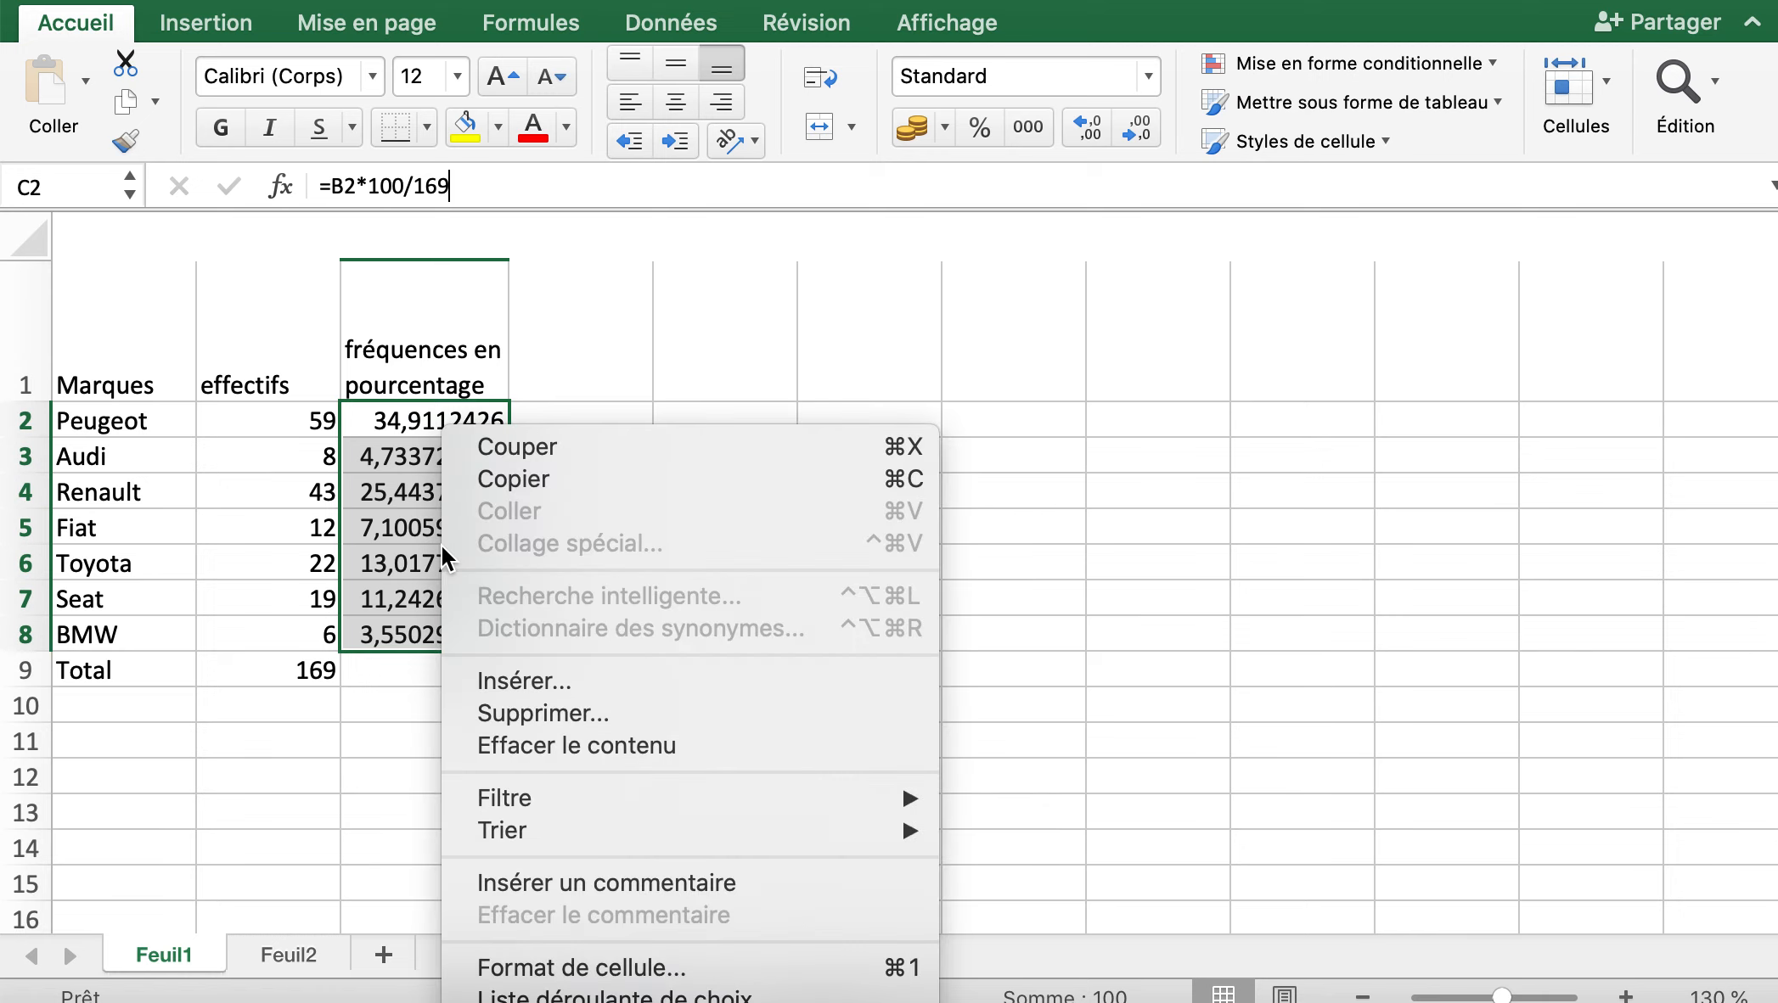
{"action": "left_click", "coordinate": [560, 983]}
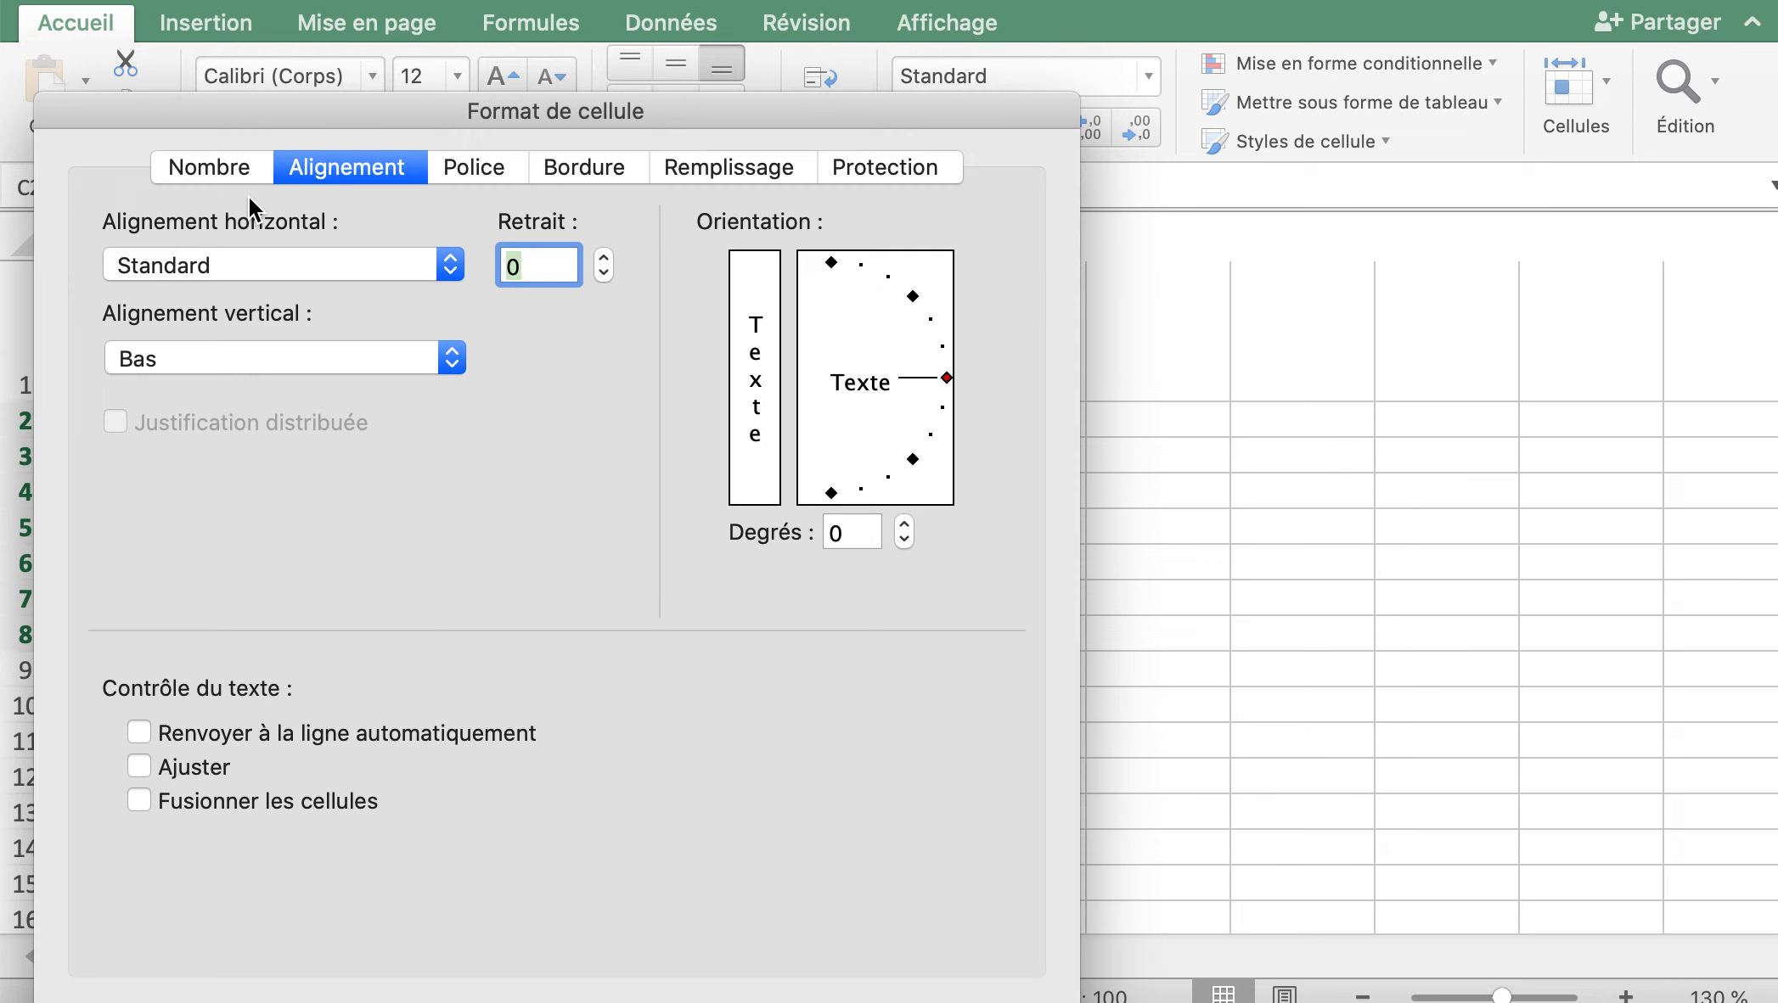
{"action": "left_click", "coordinate": [238, 168]}
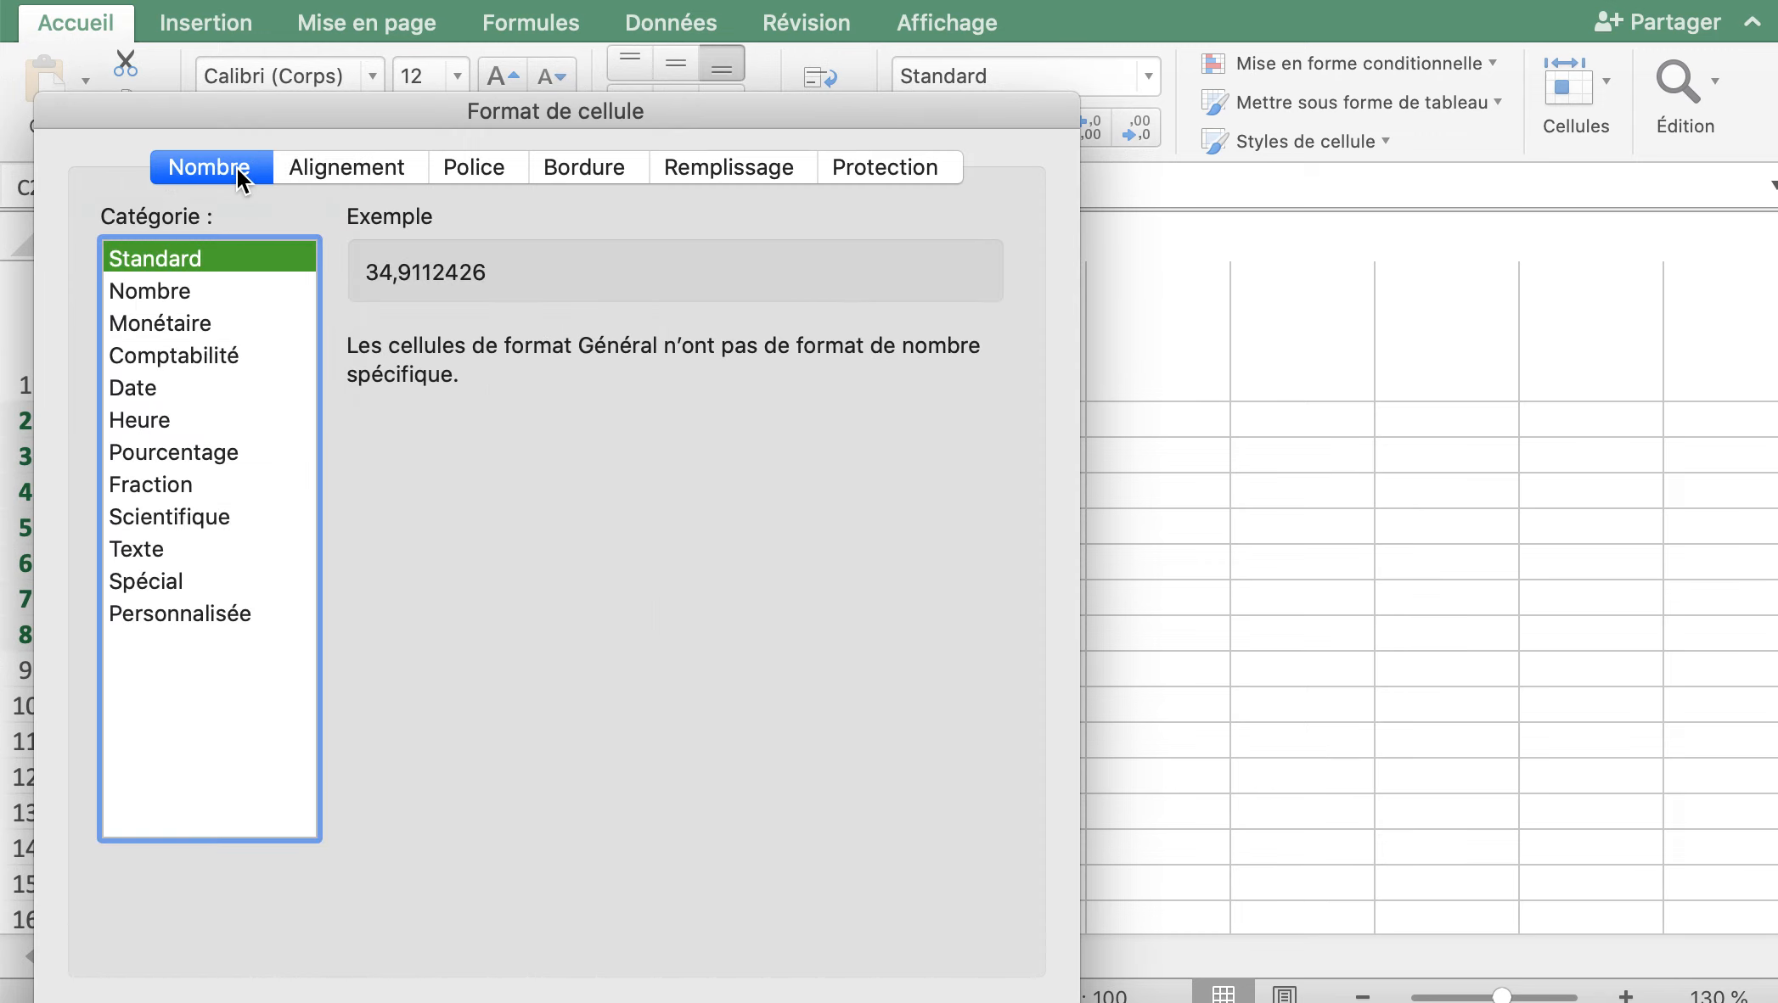
{"action": "left_click", "coordinate": [192, 289]}
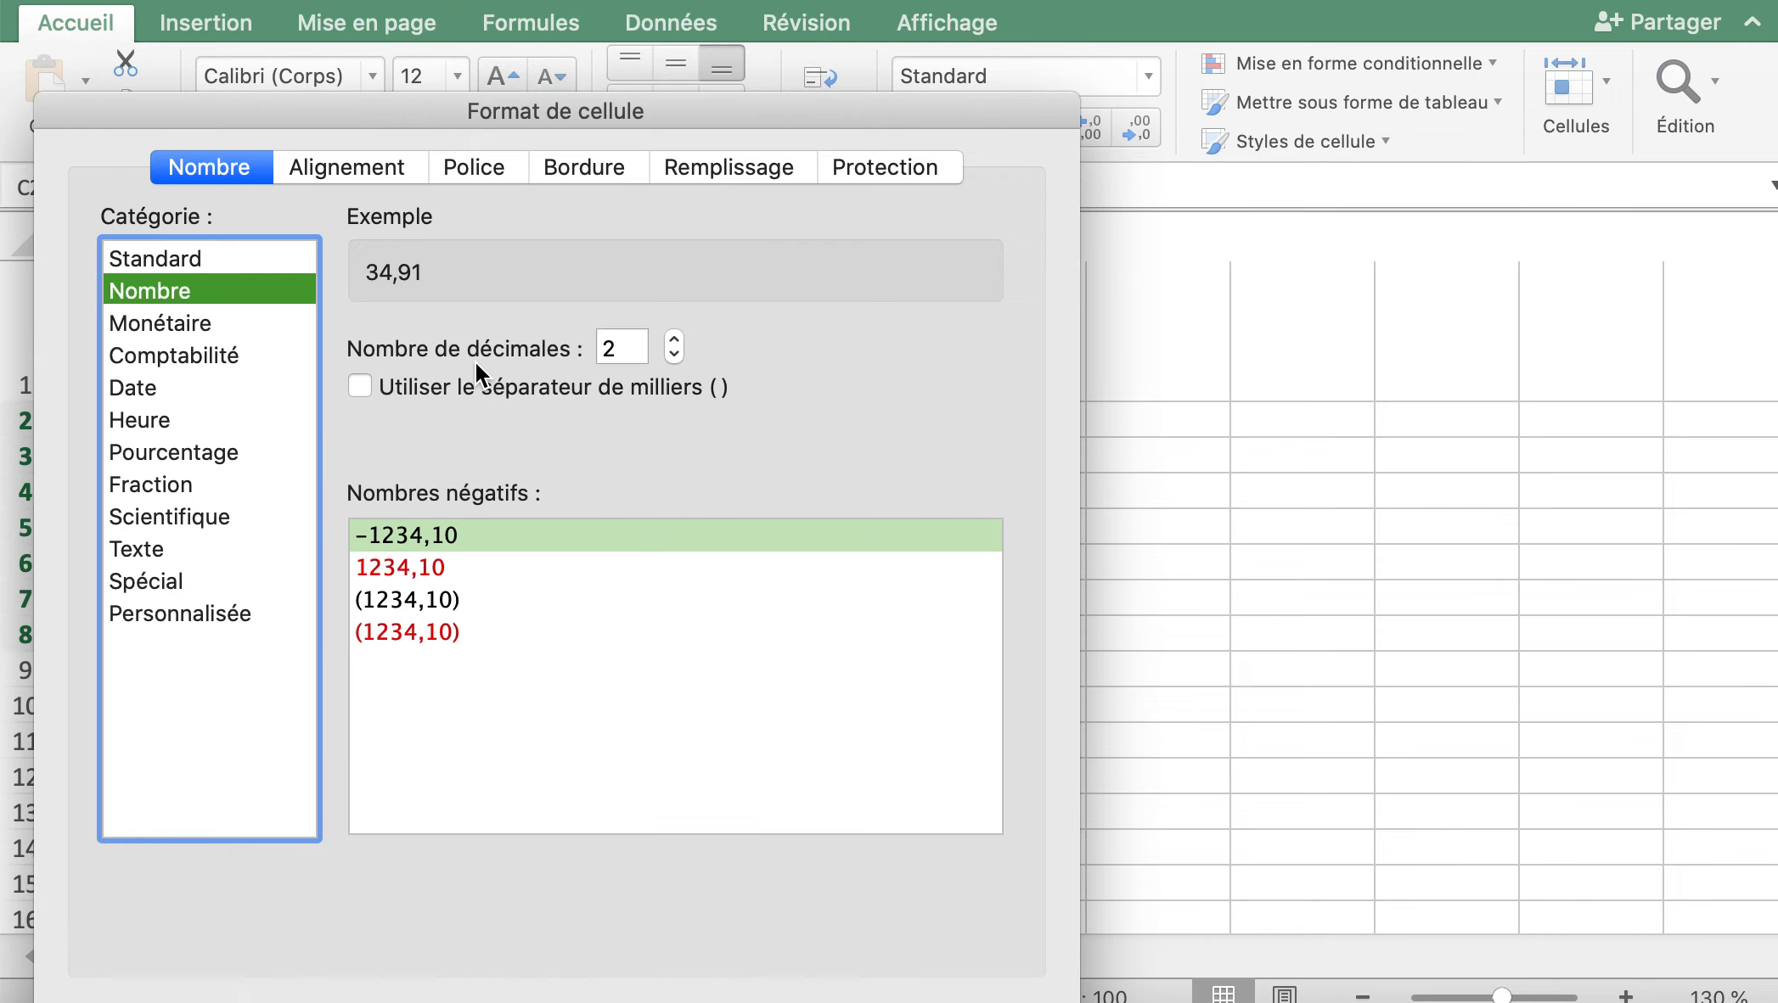
{"action": "left_click", "coordinate": [673, 354]}
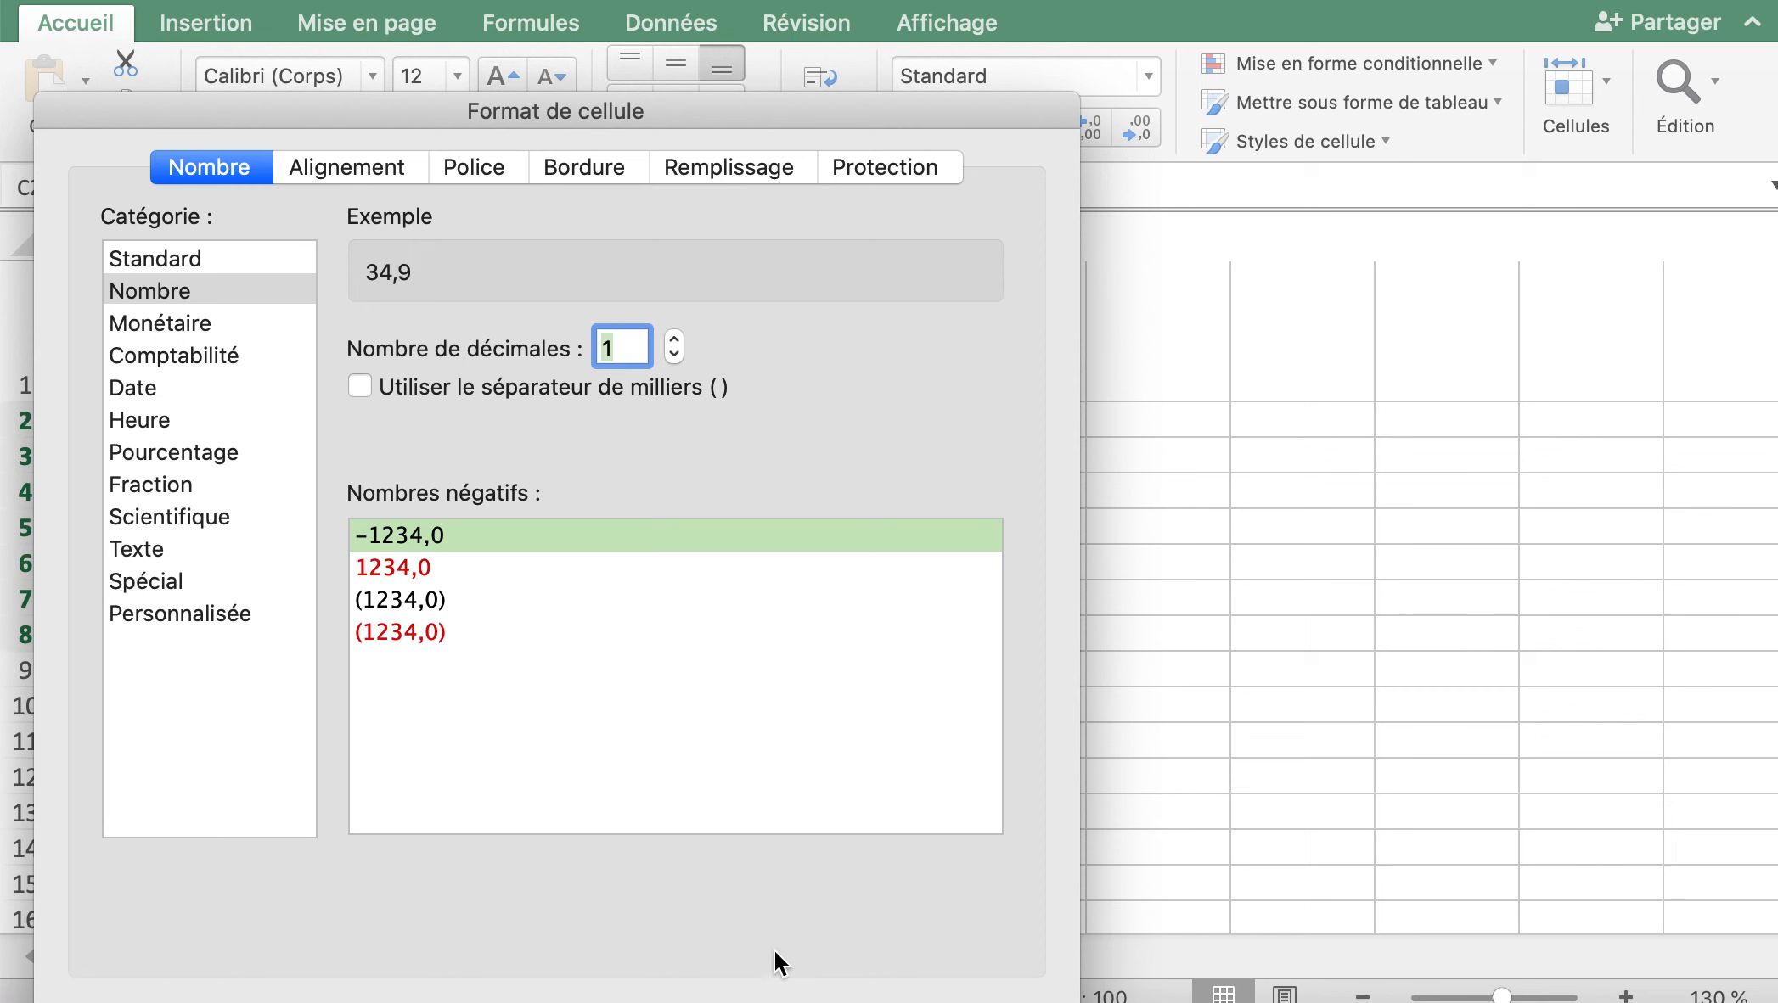
{"action": "key", "text": "Return"}
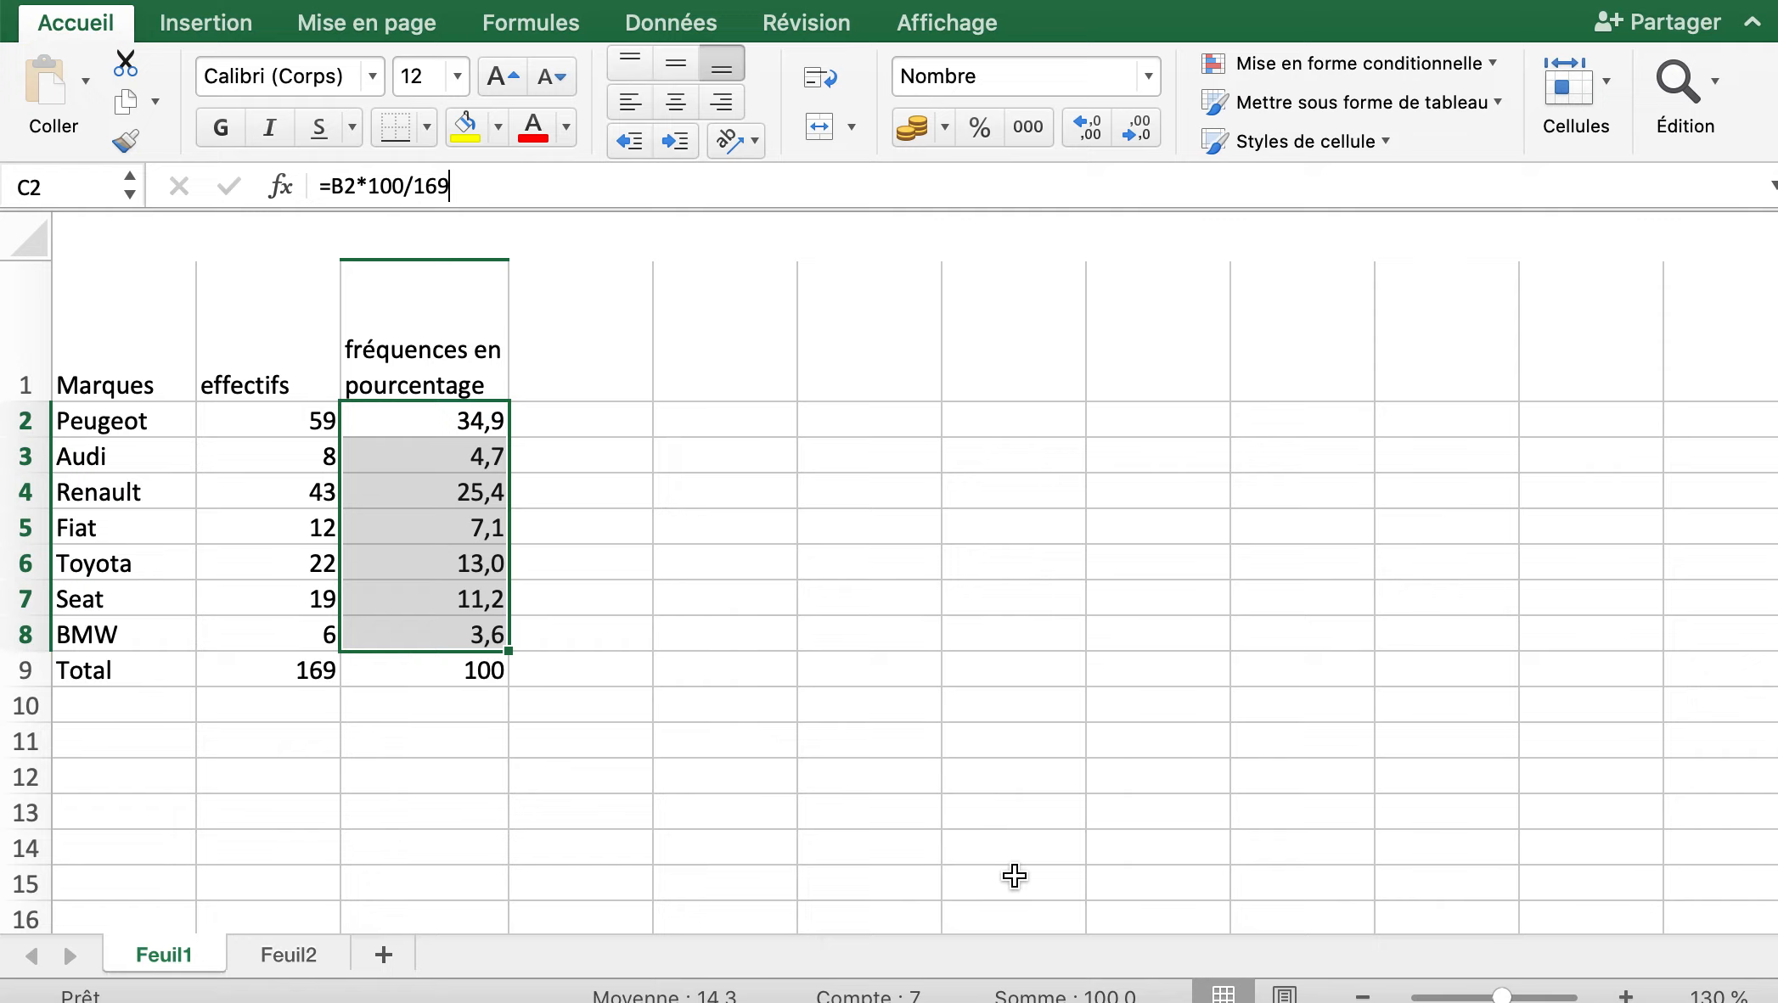
Apply a thick box border to the table A1:C9, replacing it with all borders (Toutes les bordures).
{"action": "scroll", "coordinate": [846, 611], "scroll_direction": "down", "scroll_amount": 1}
{"action": "scroll", "coordinate": [846, 613], "scroll_direction": "up", "scroll_amount": 1}
{"action": "left_click_drag", "start_coordinate": [149, 312], "coordinate": [433, 673]}
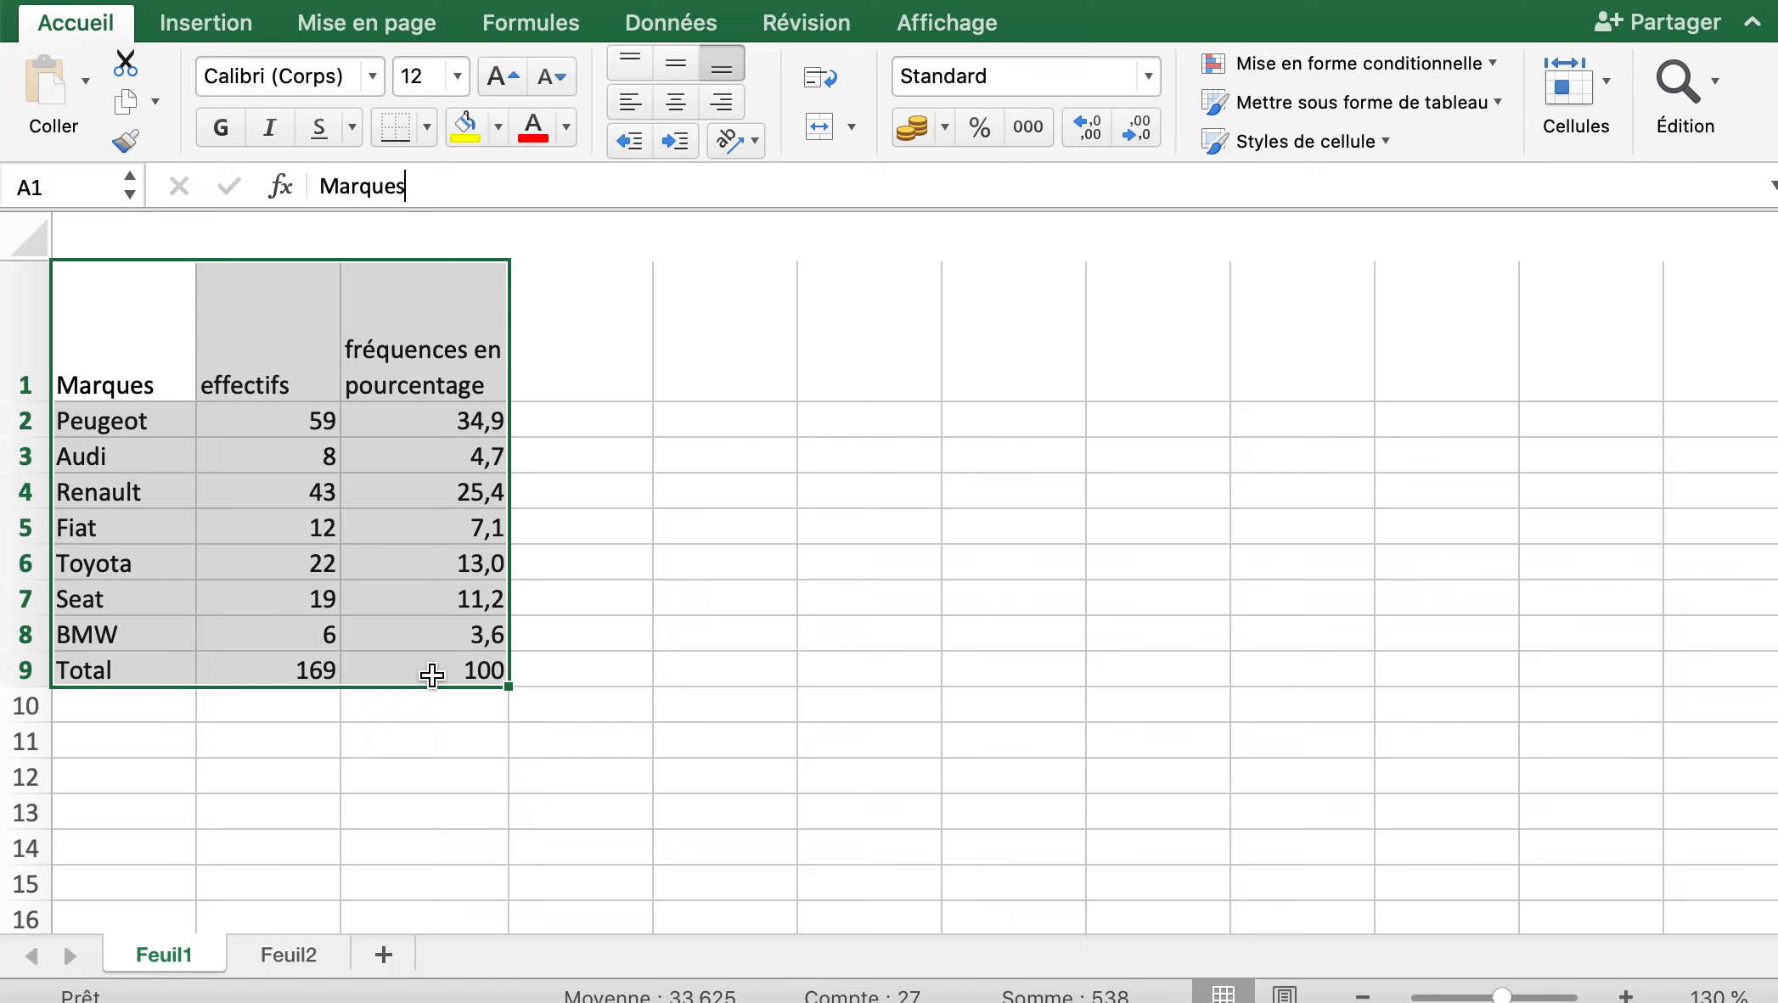
{"action": "left_click", "coordinate": [421, 126]}
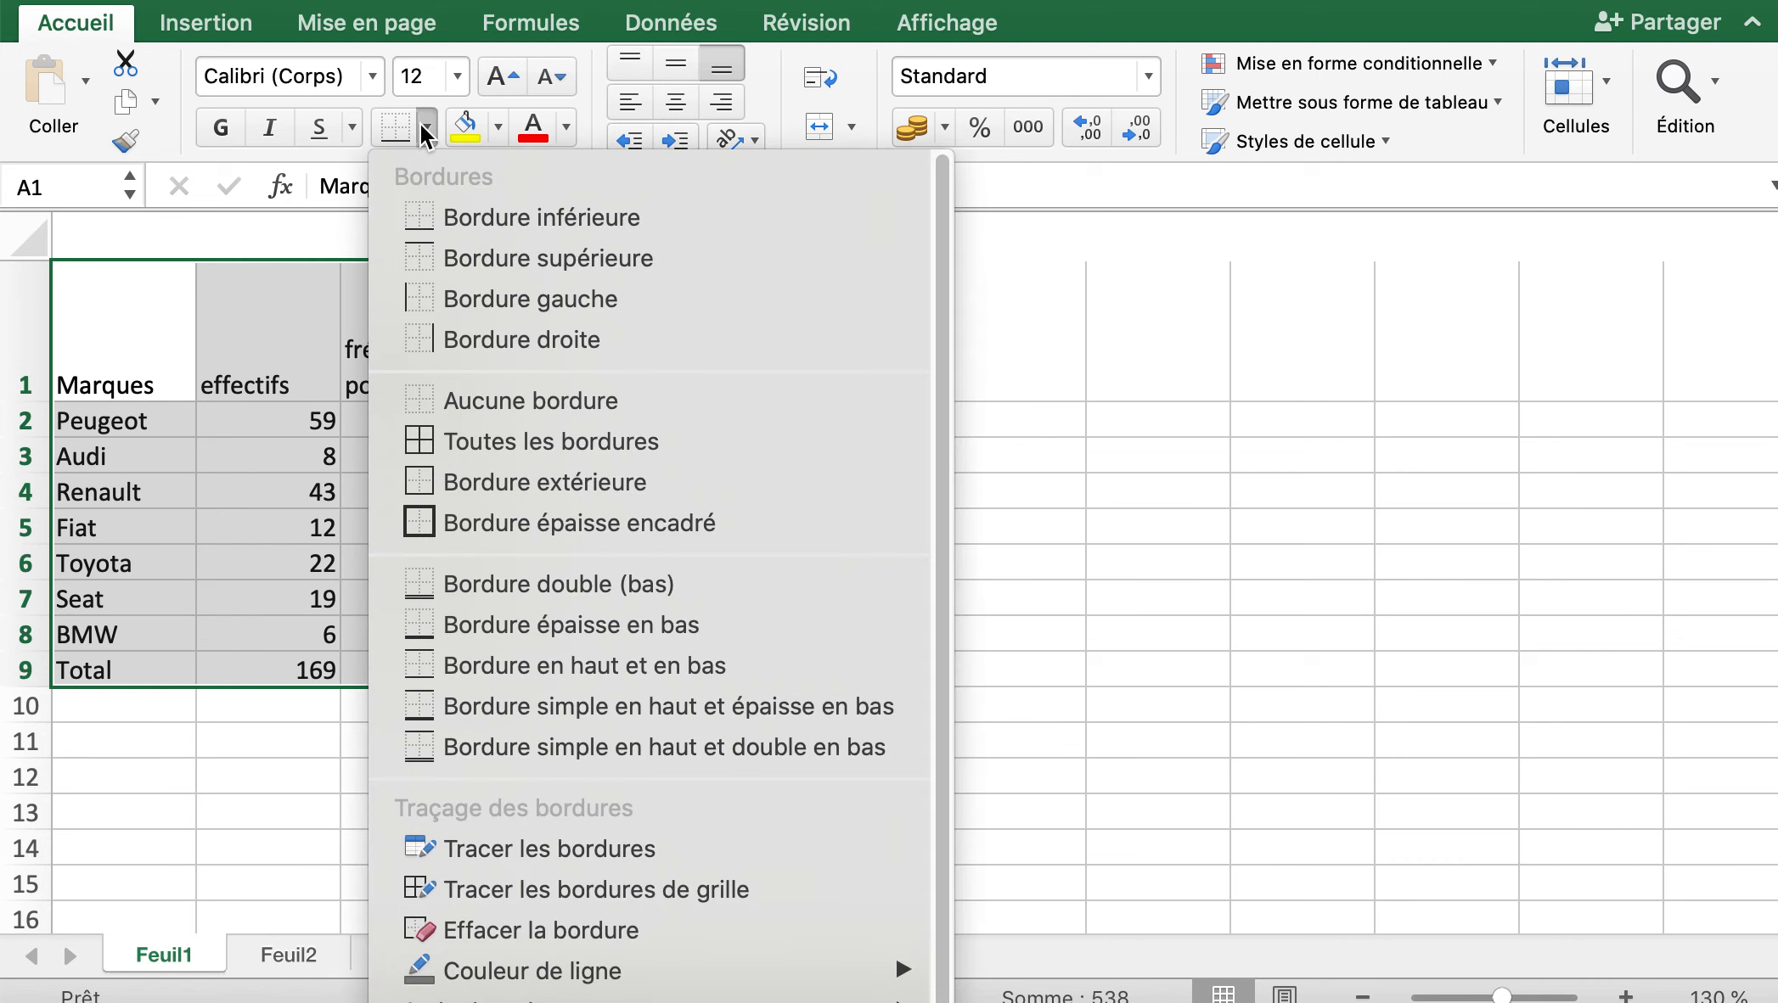
{"action": "left_click", "coordinate": [468, 525]}
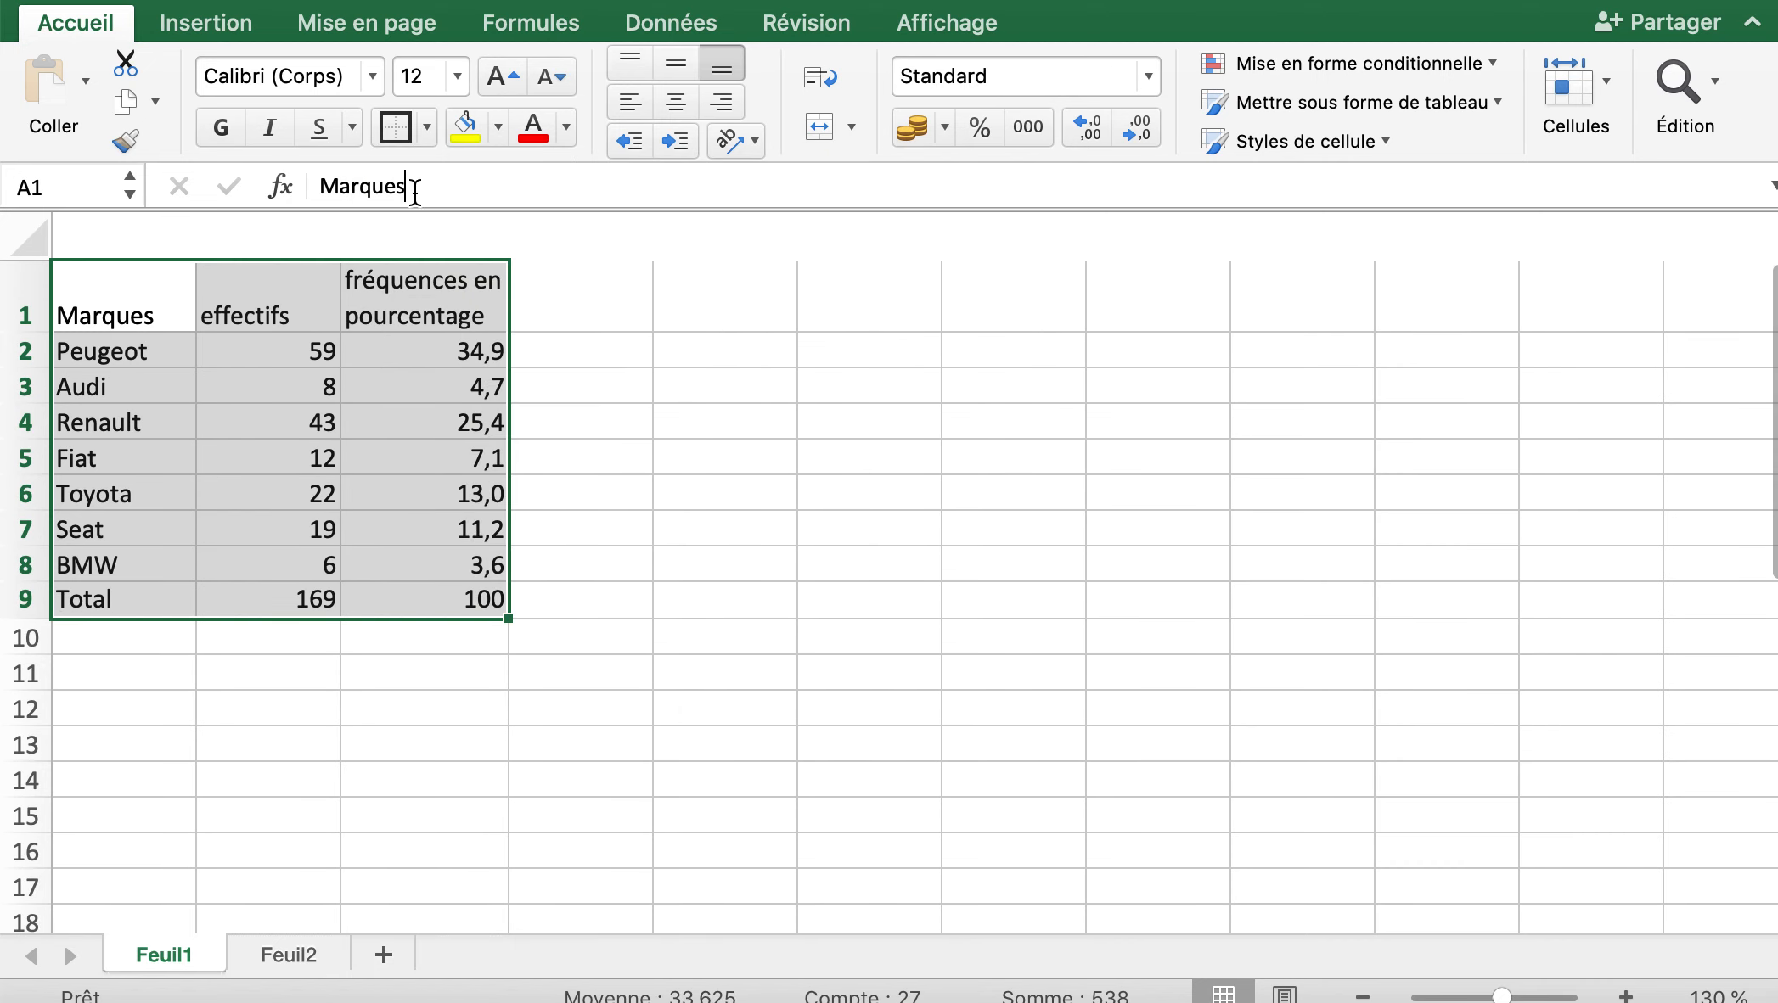
{"action": "left_click", "coordinate": [424, 127]}
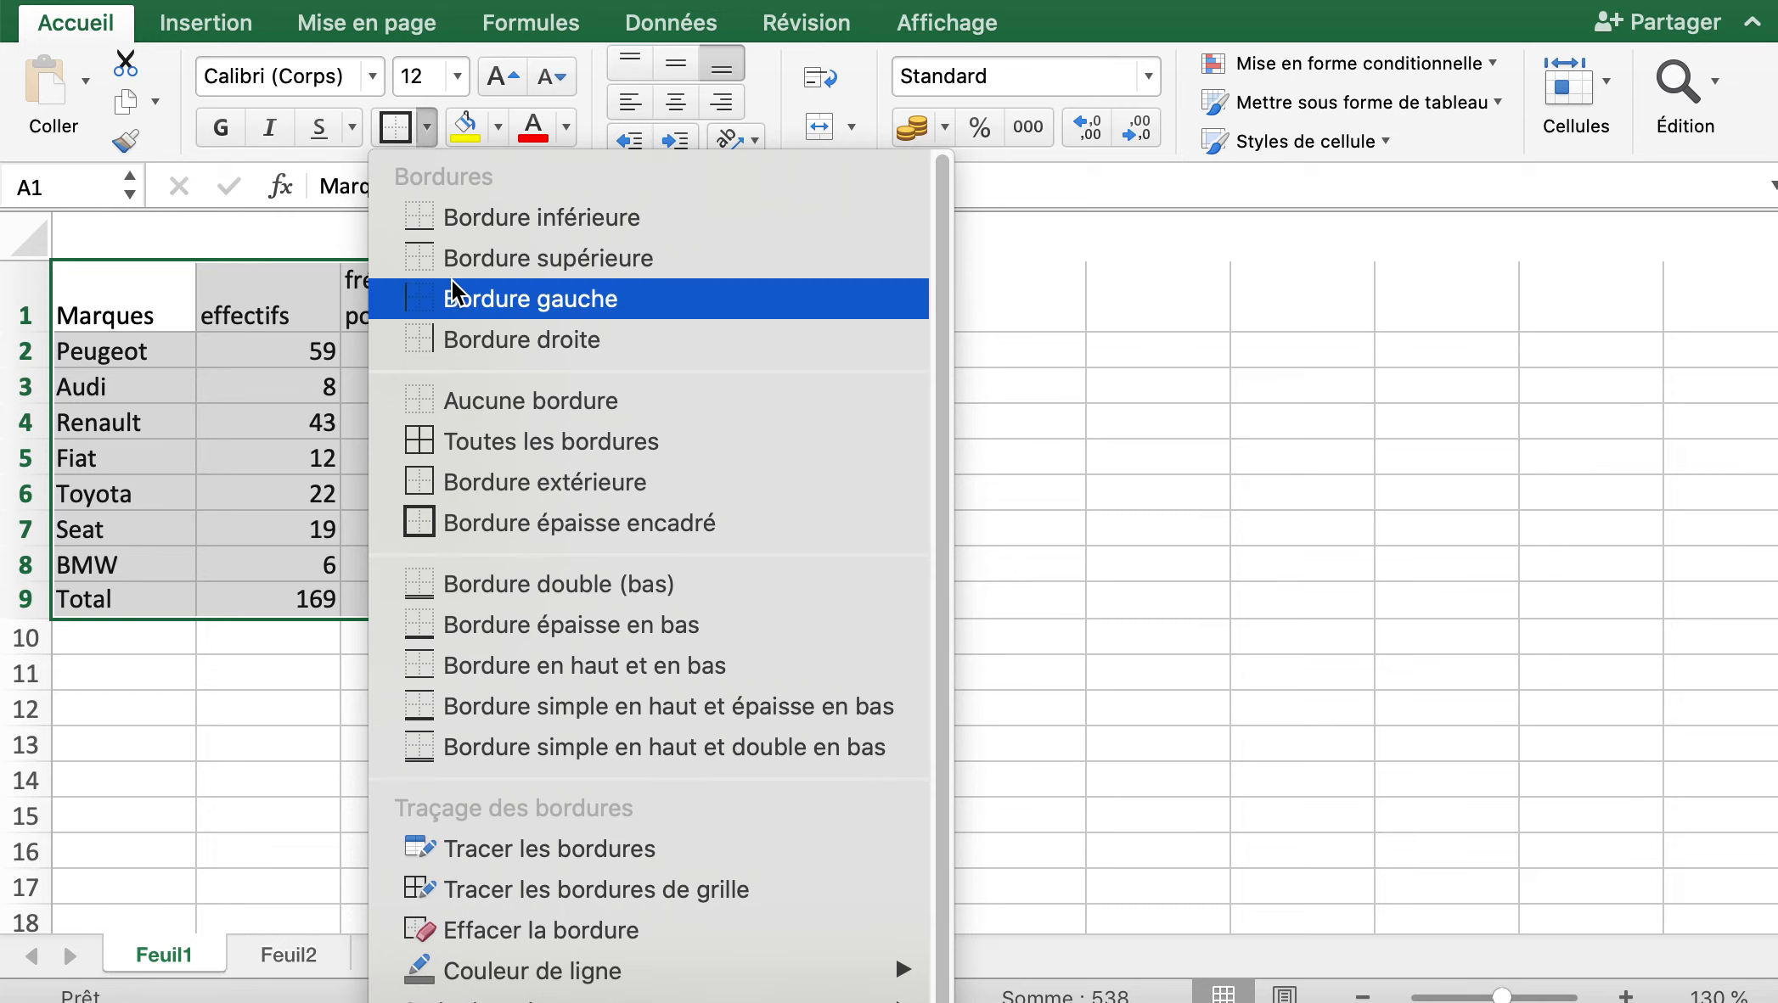
{"action": "left_click", "coordinate": [475, 441]}
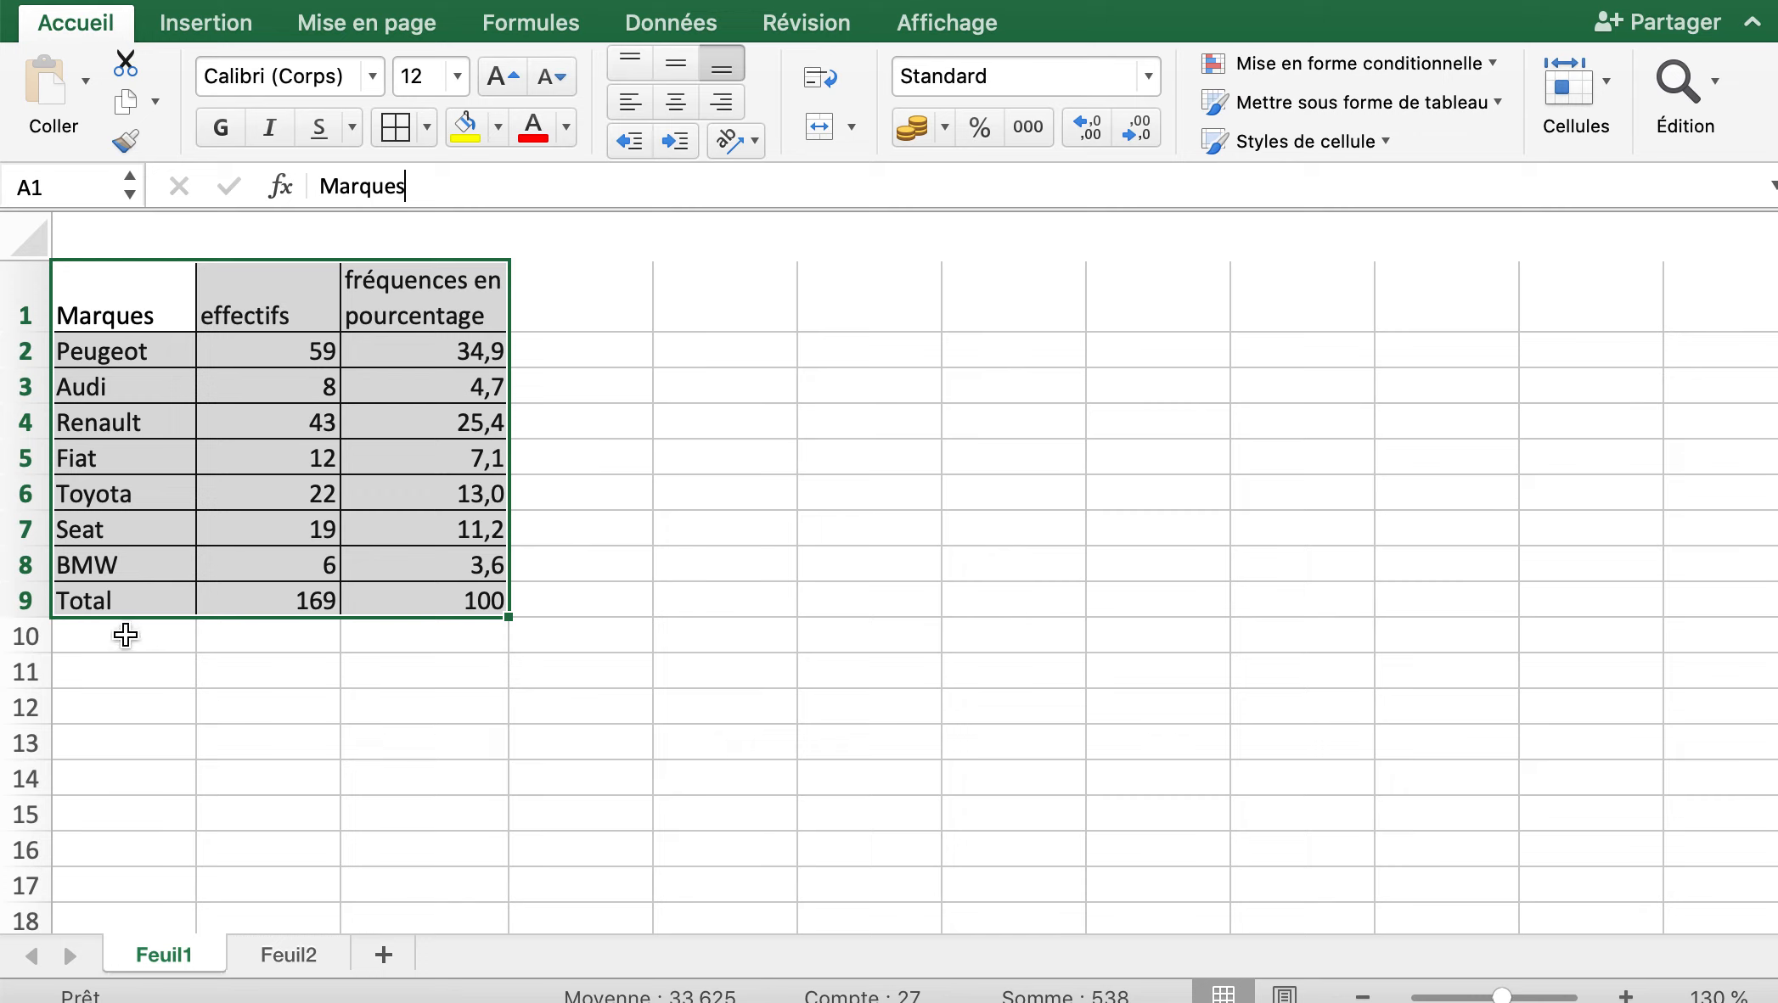
Colour the text of the Total row, cells A9 to C9, red.
{"action": "left_click", "coordinate": [140, 601]}
{"action": "left_click_drag", "start_coordinate": [140, 602], "coordinate": [393, 596]}
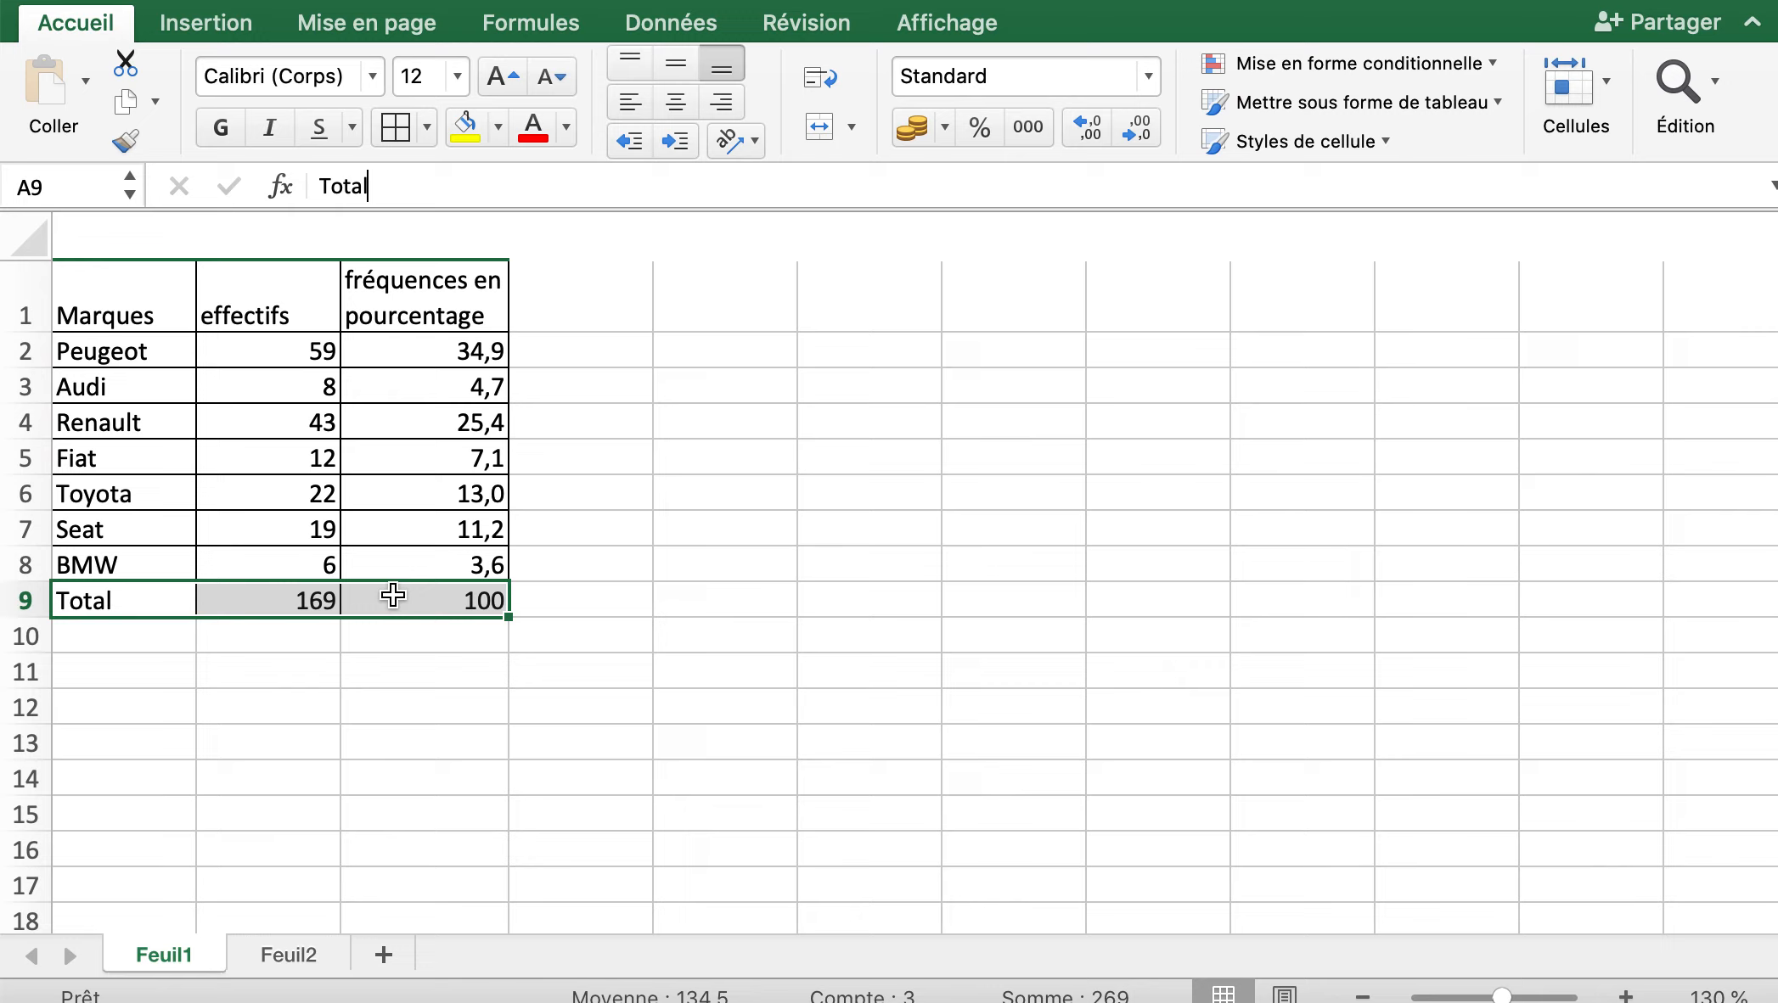
{"action": "left_click", "coordinate": [533, 129]}
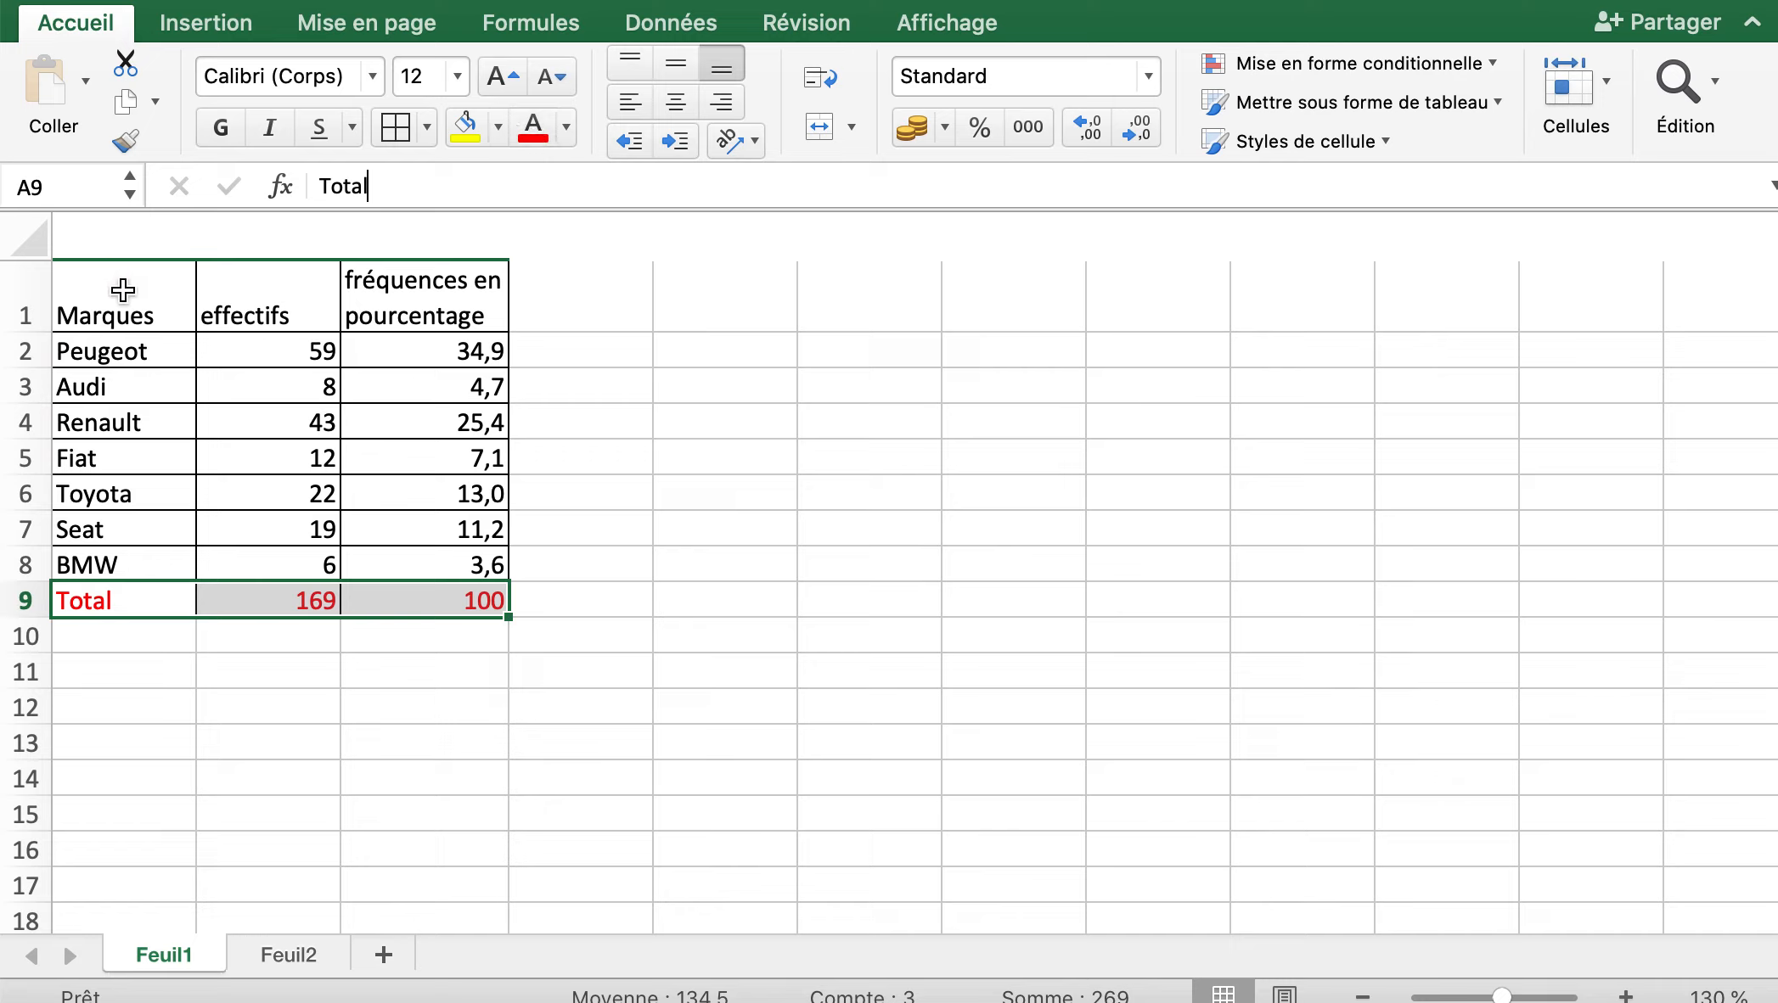
Fill the header cells A1 to C1 with the green theme colour.
{"action": "left_click_drag", "start_coordinate": [123, 290], "coordinate": [387, 282]}
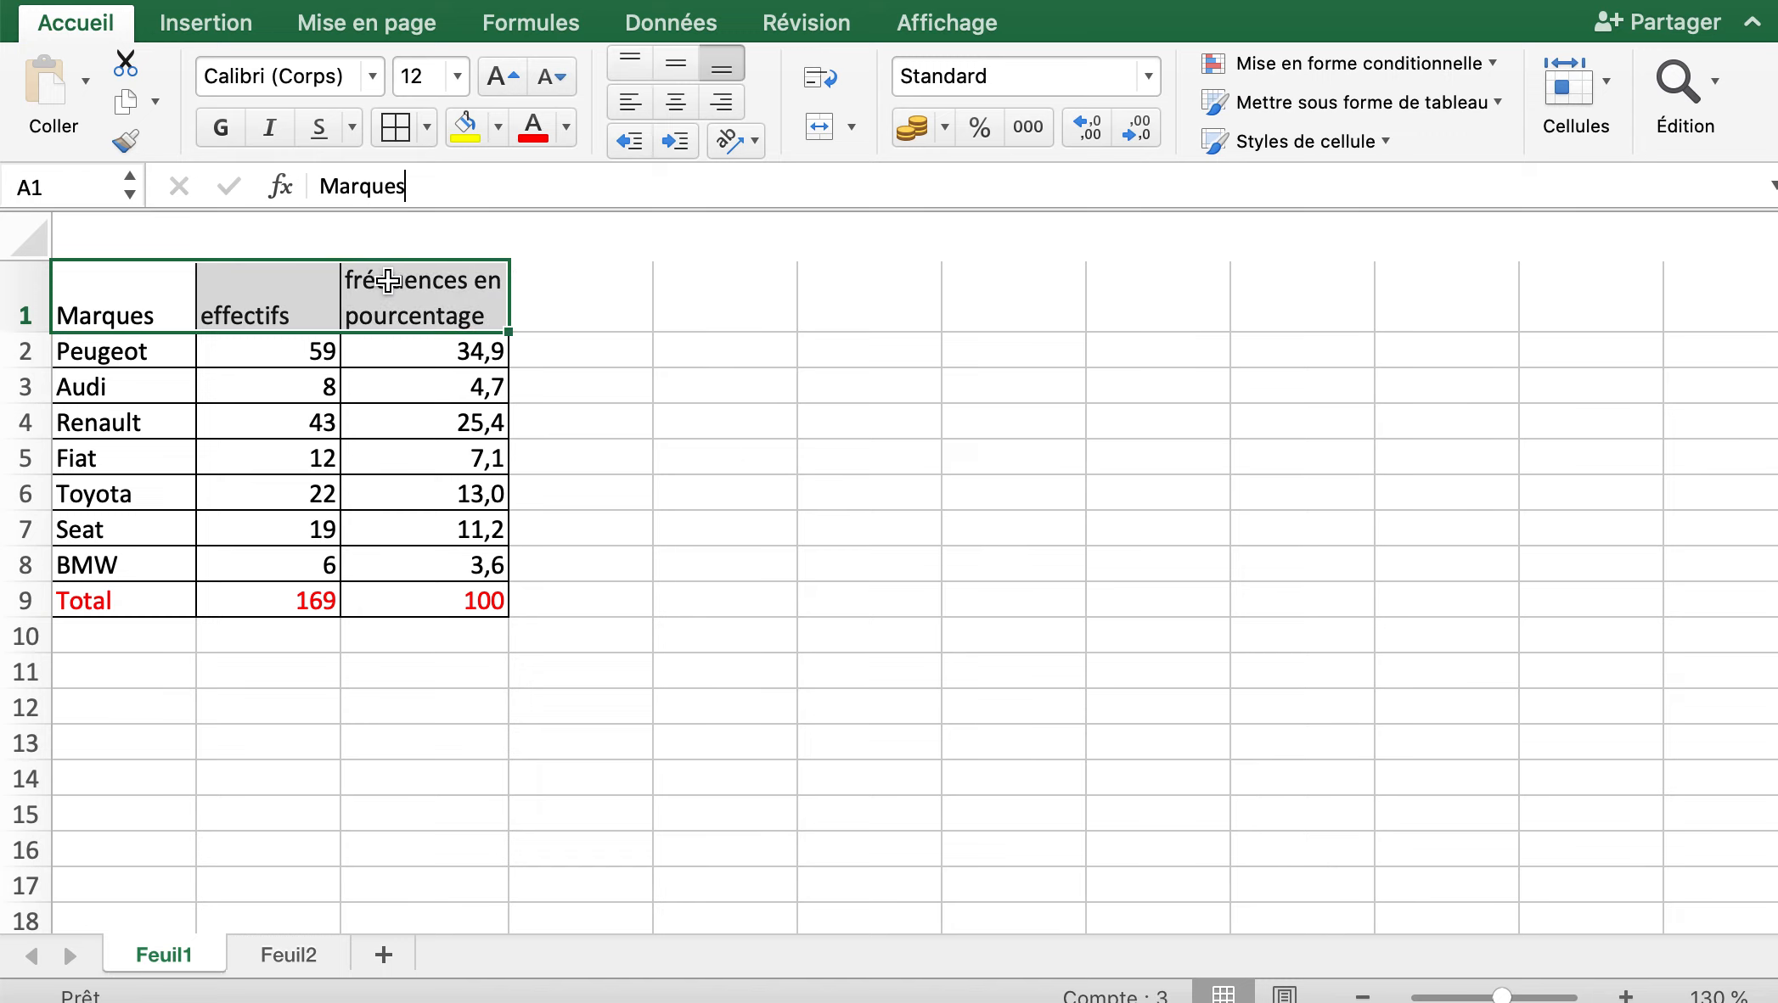
{"action": "left_click", "coordinate": [498, 127]}
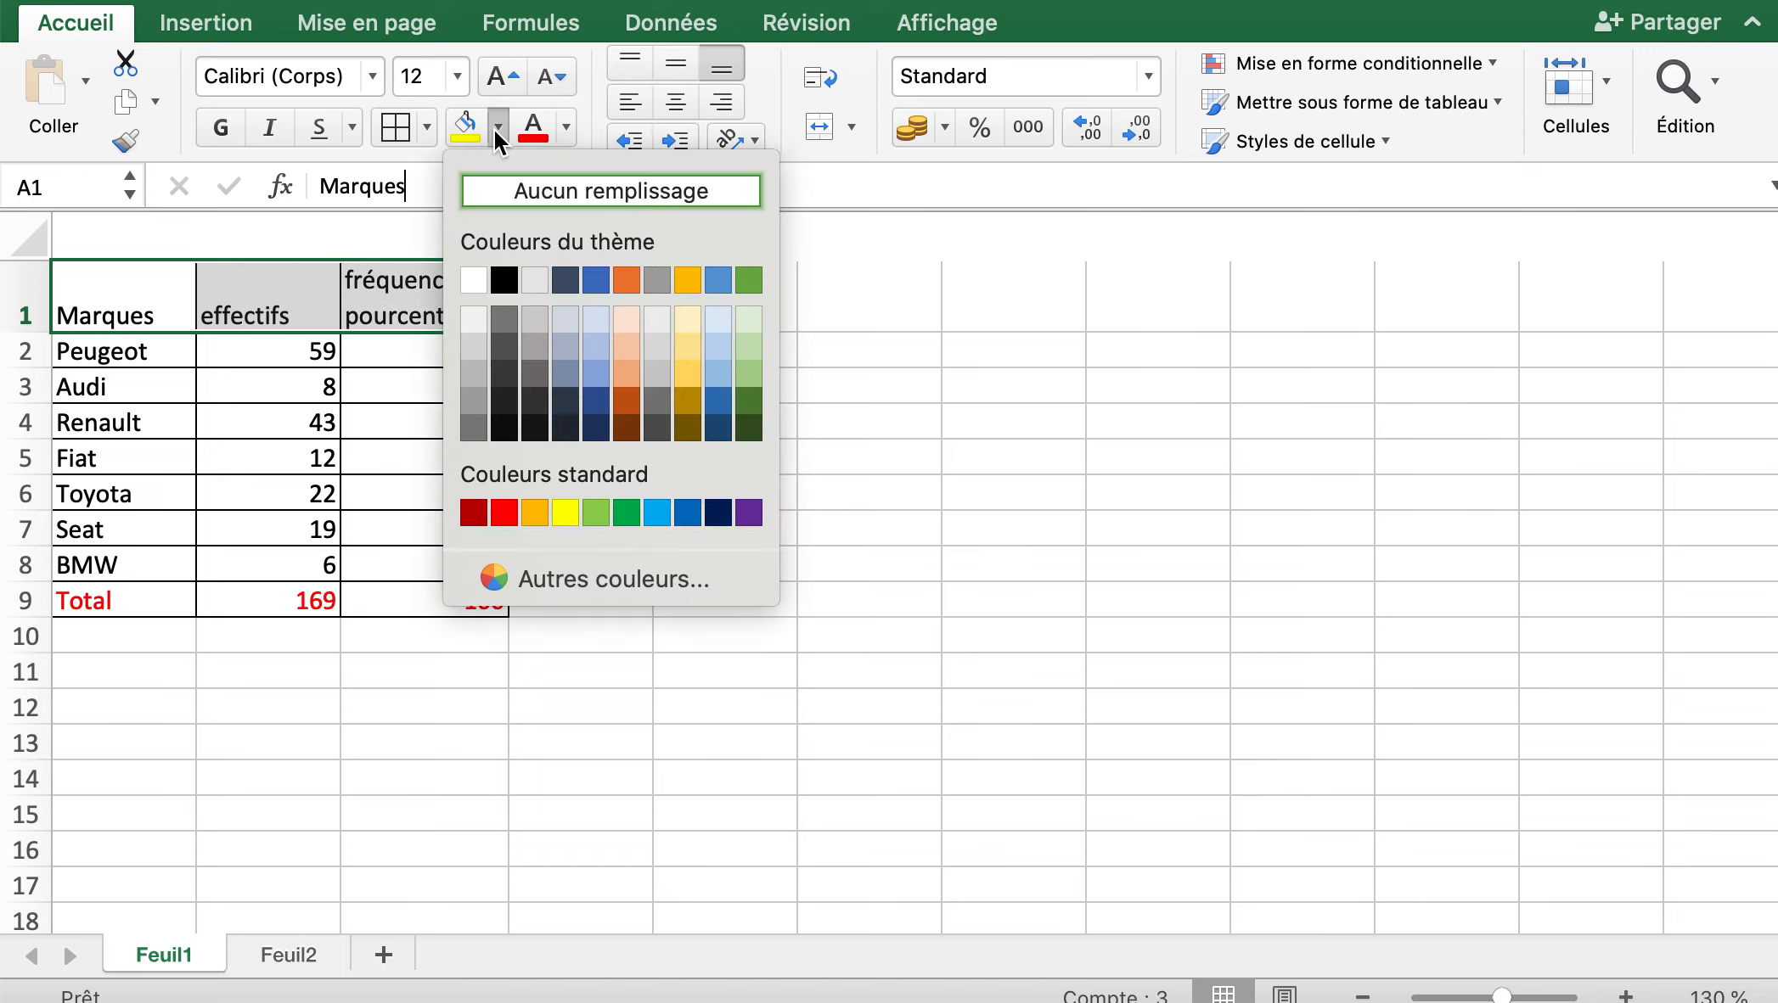
{"action": "left_click", "coordinate": [748, 280]}
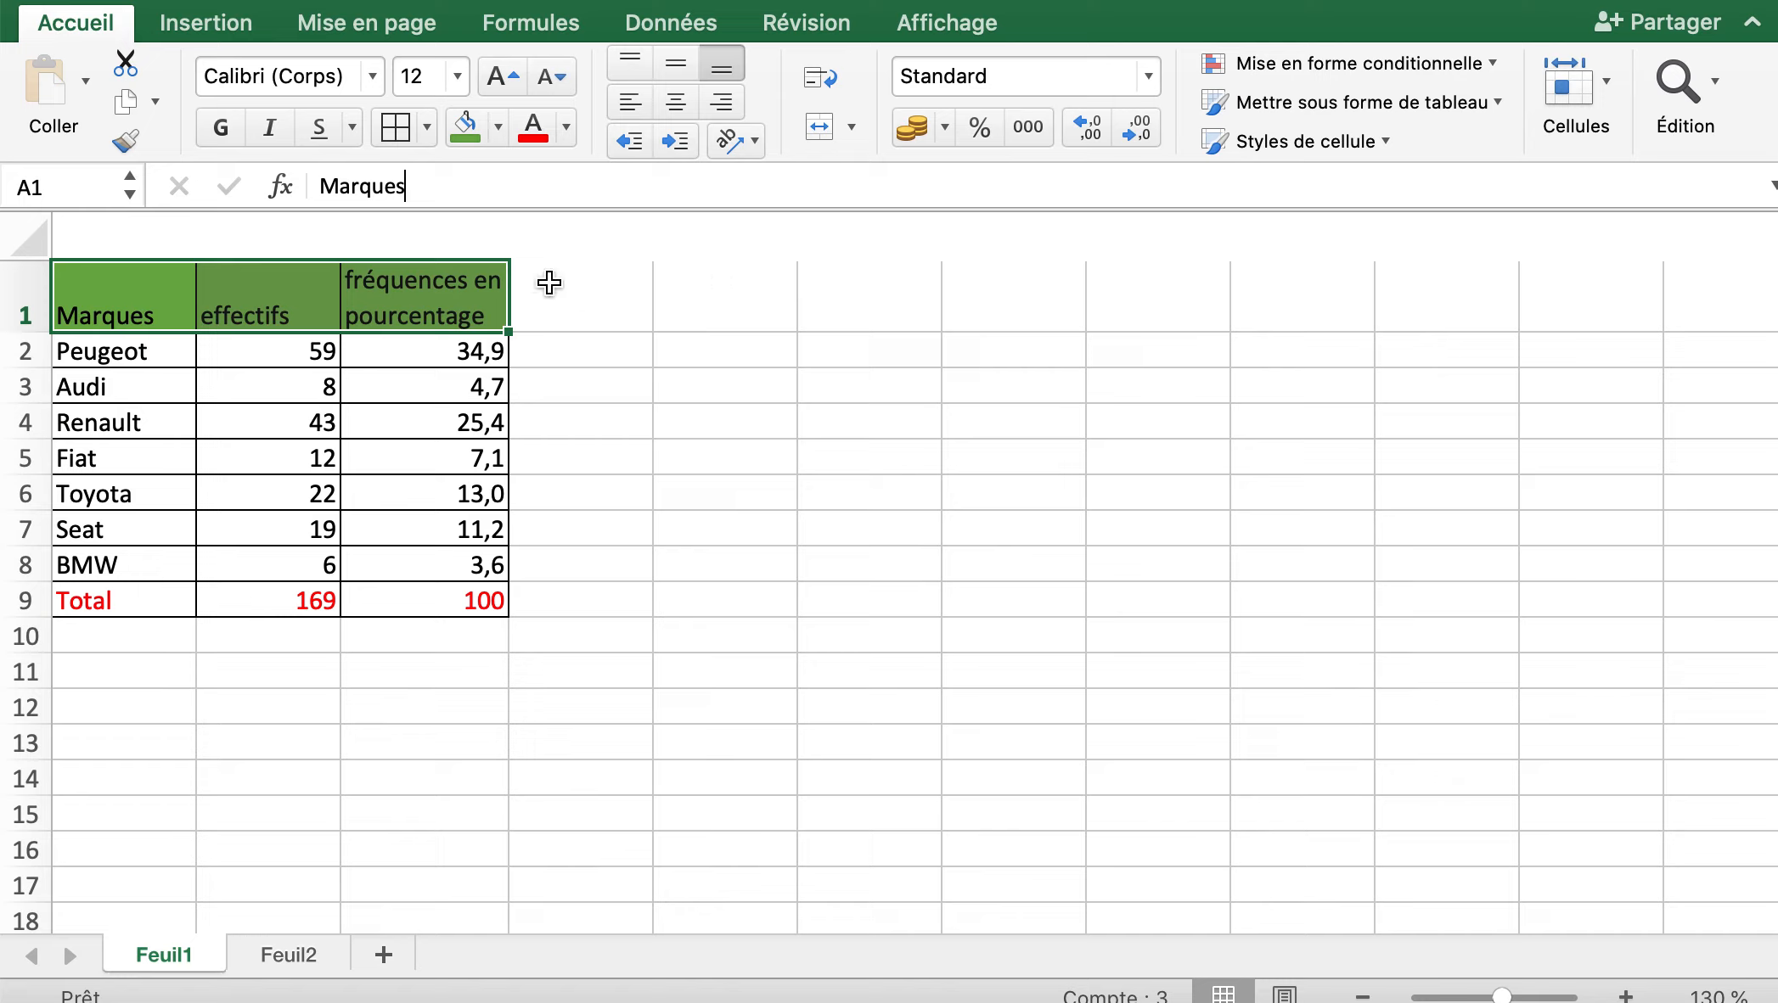
Insert an empty row above the header row and enter the title "Réparttion des voitures" in A1.
{"action": "left_click", "coordinate": [14, 305]}
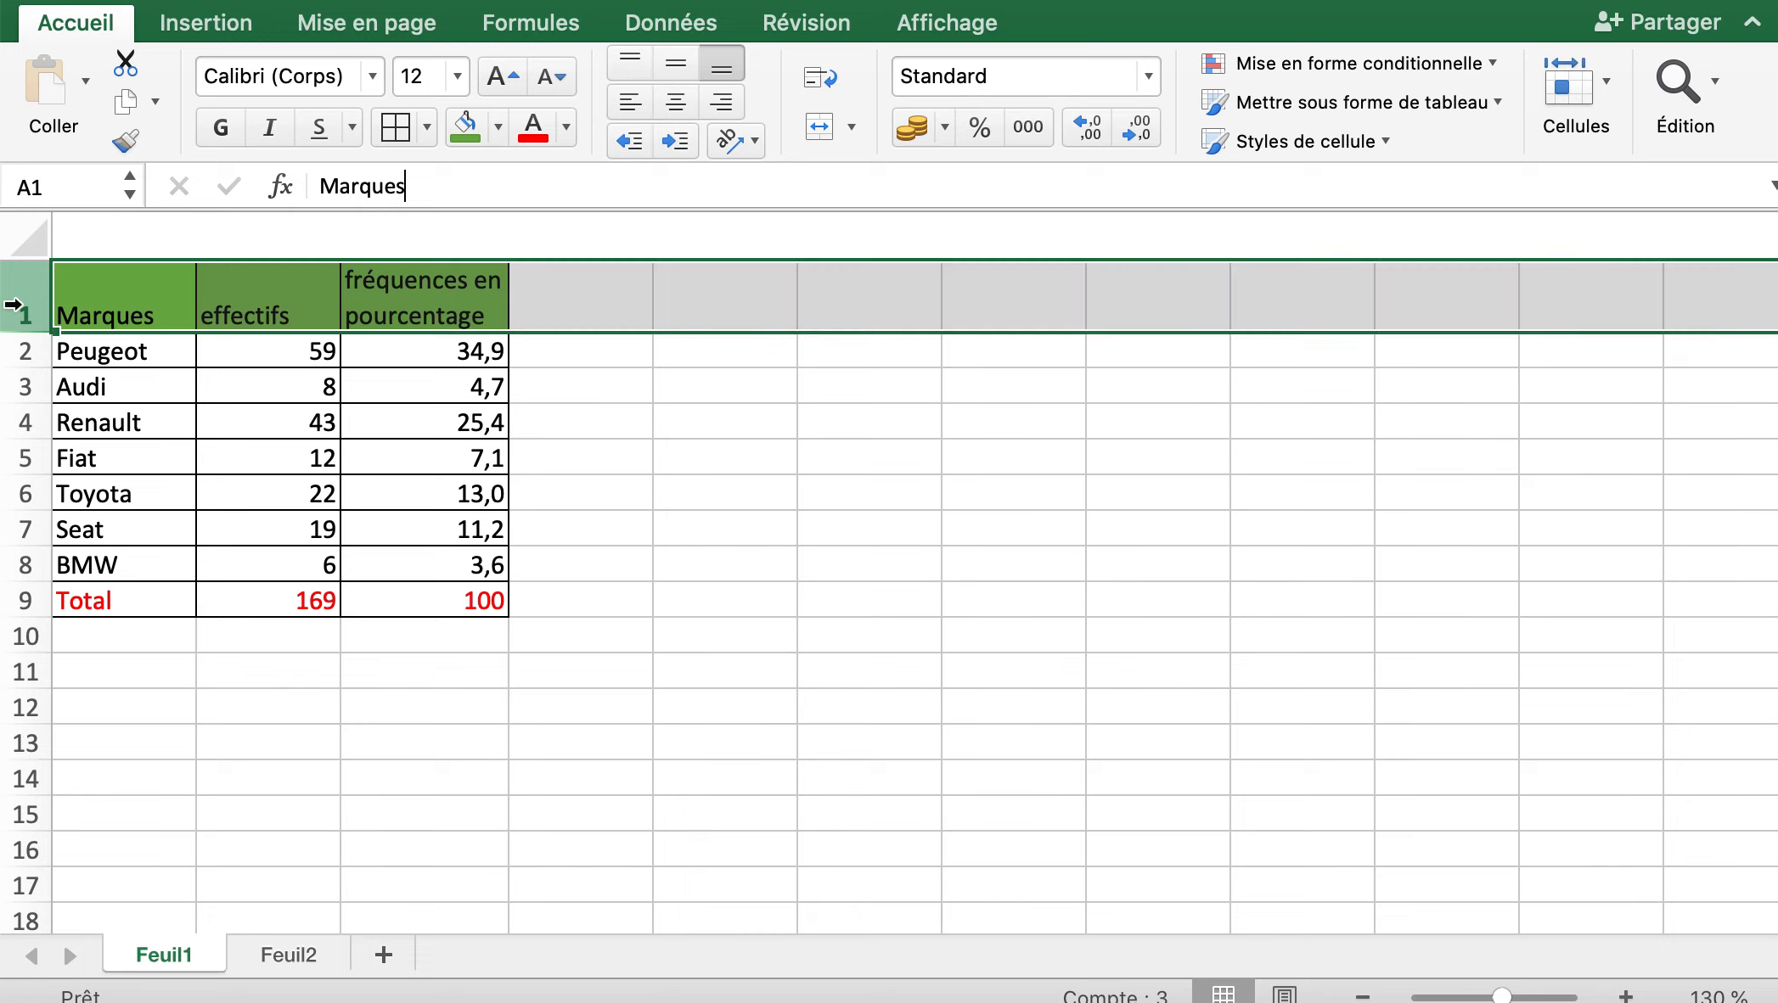
{"action": "right_click", "coordinate": [13, 305]}
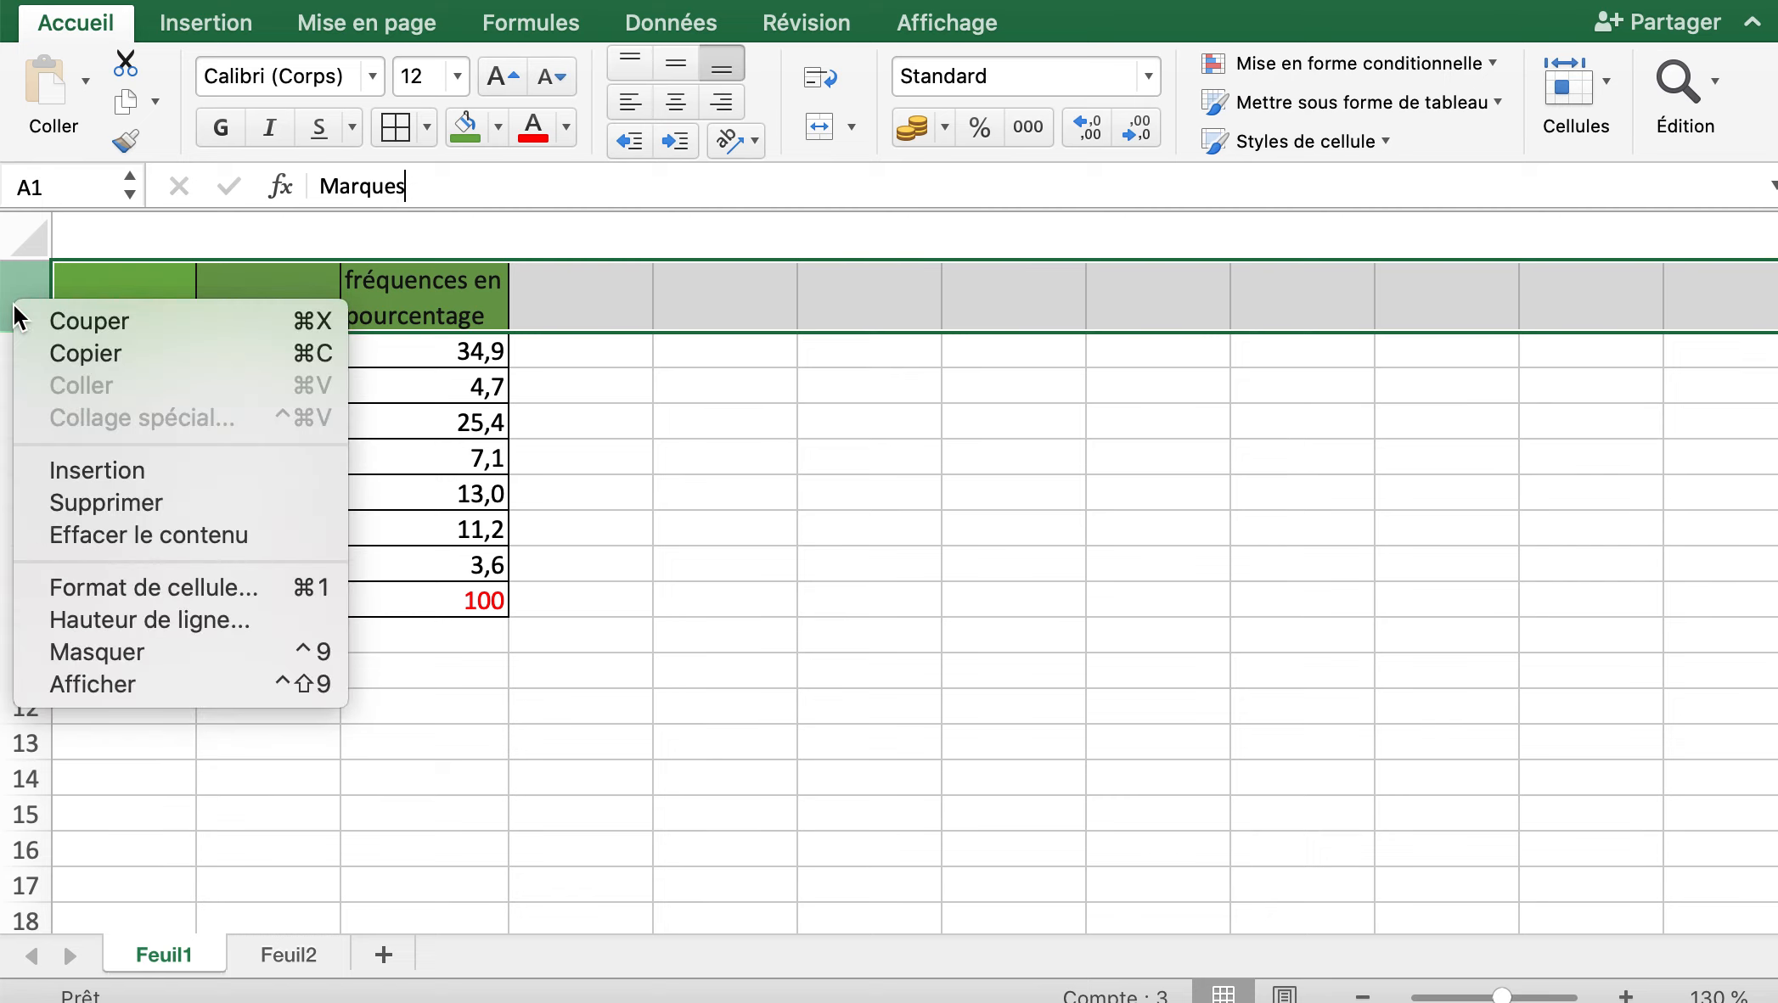
{"action": "left_click", "coordinate": [53, 472]}
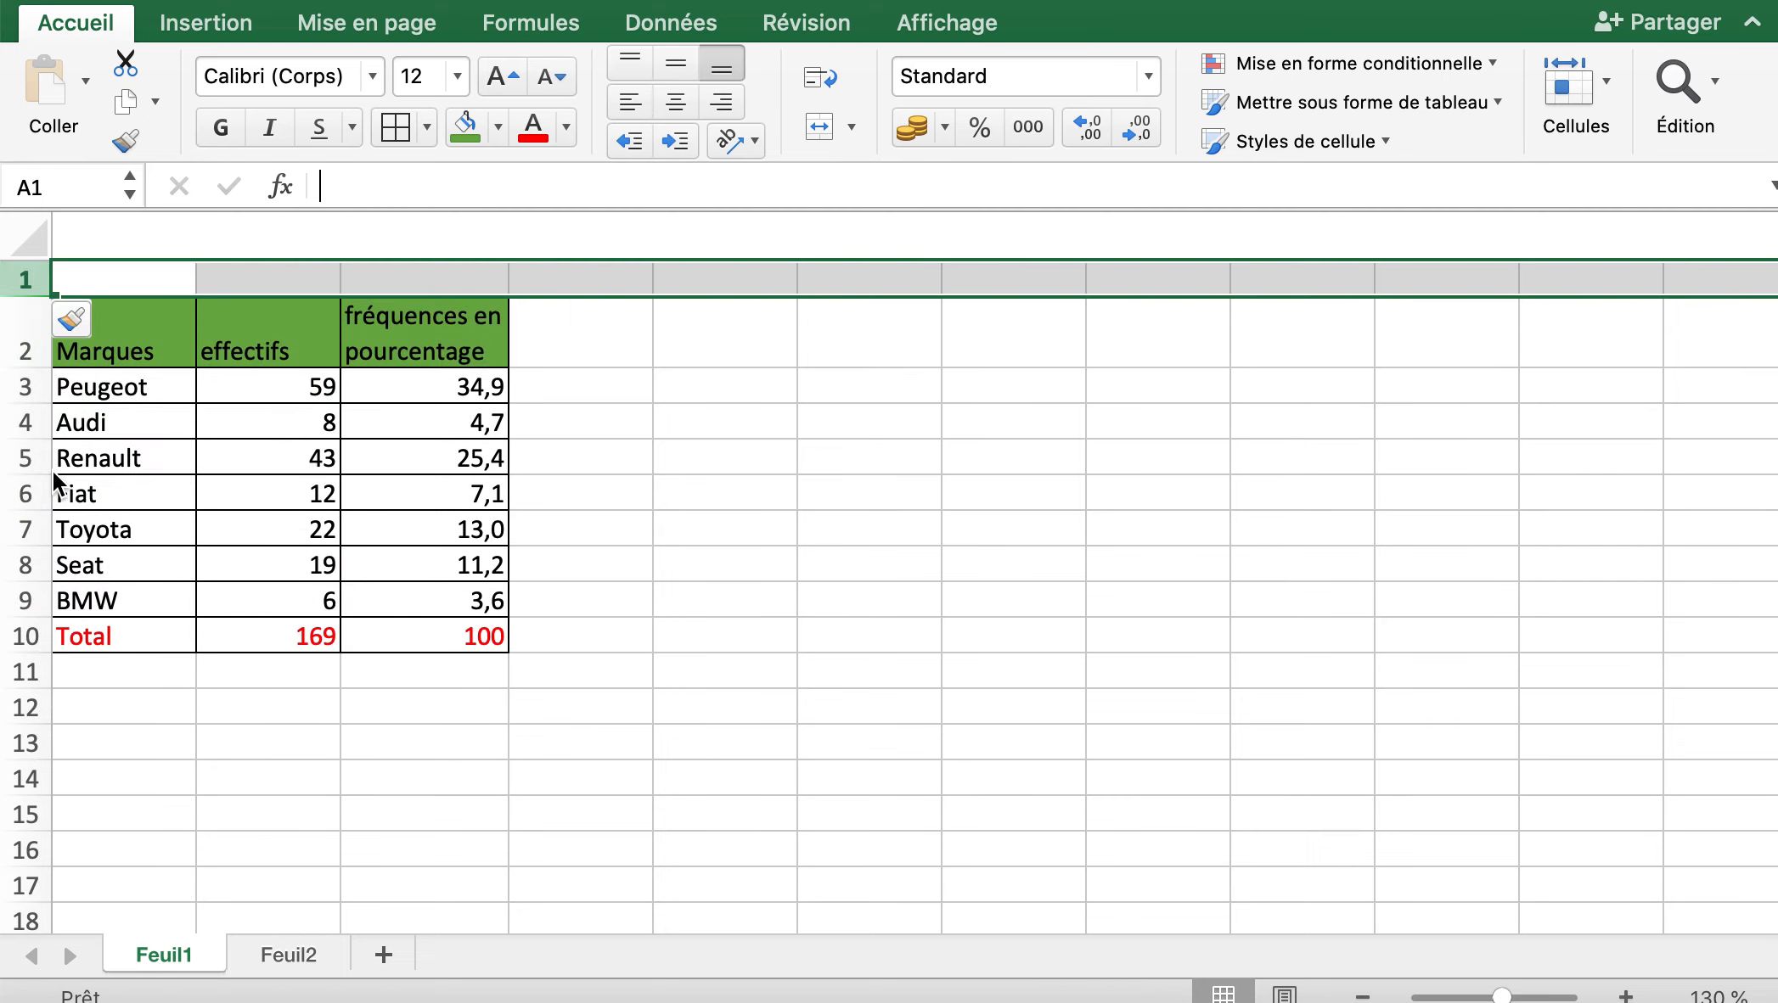
{"action": "left_click", "coordinate": [174, 278]}
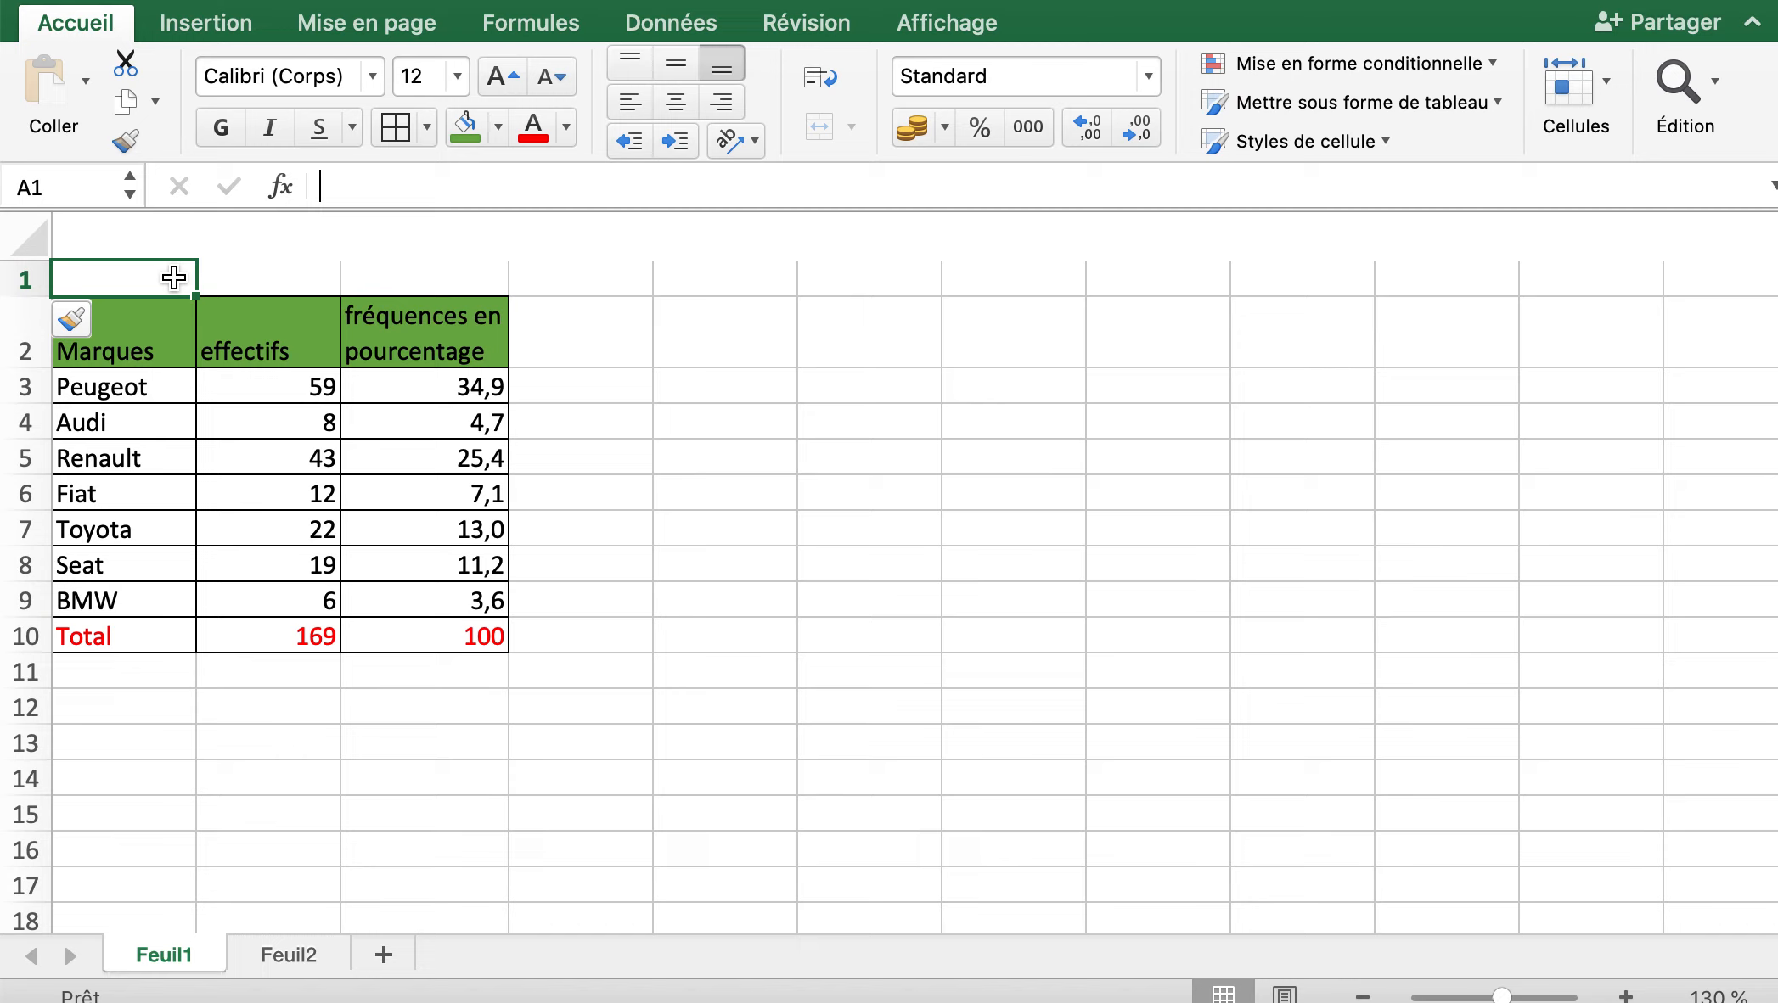
{"action": "type", "text": "Répa"}
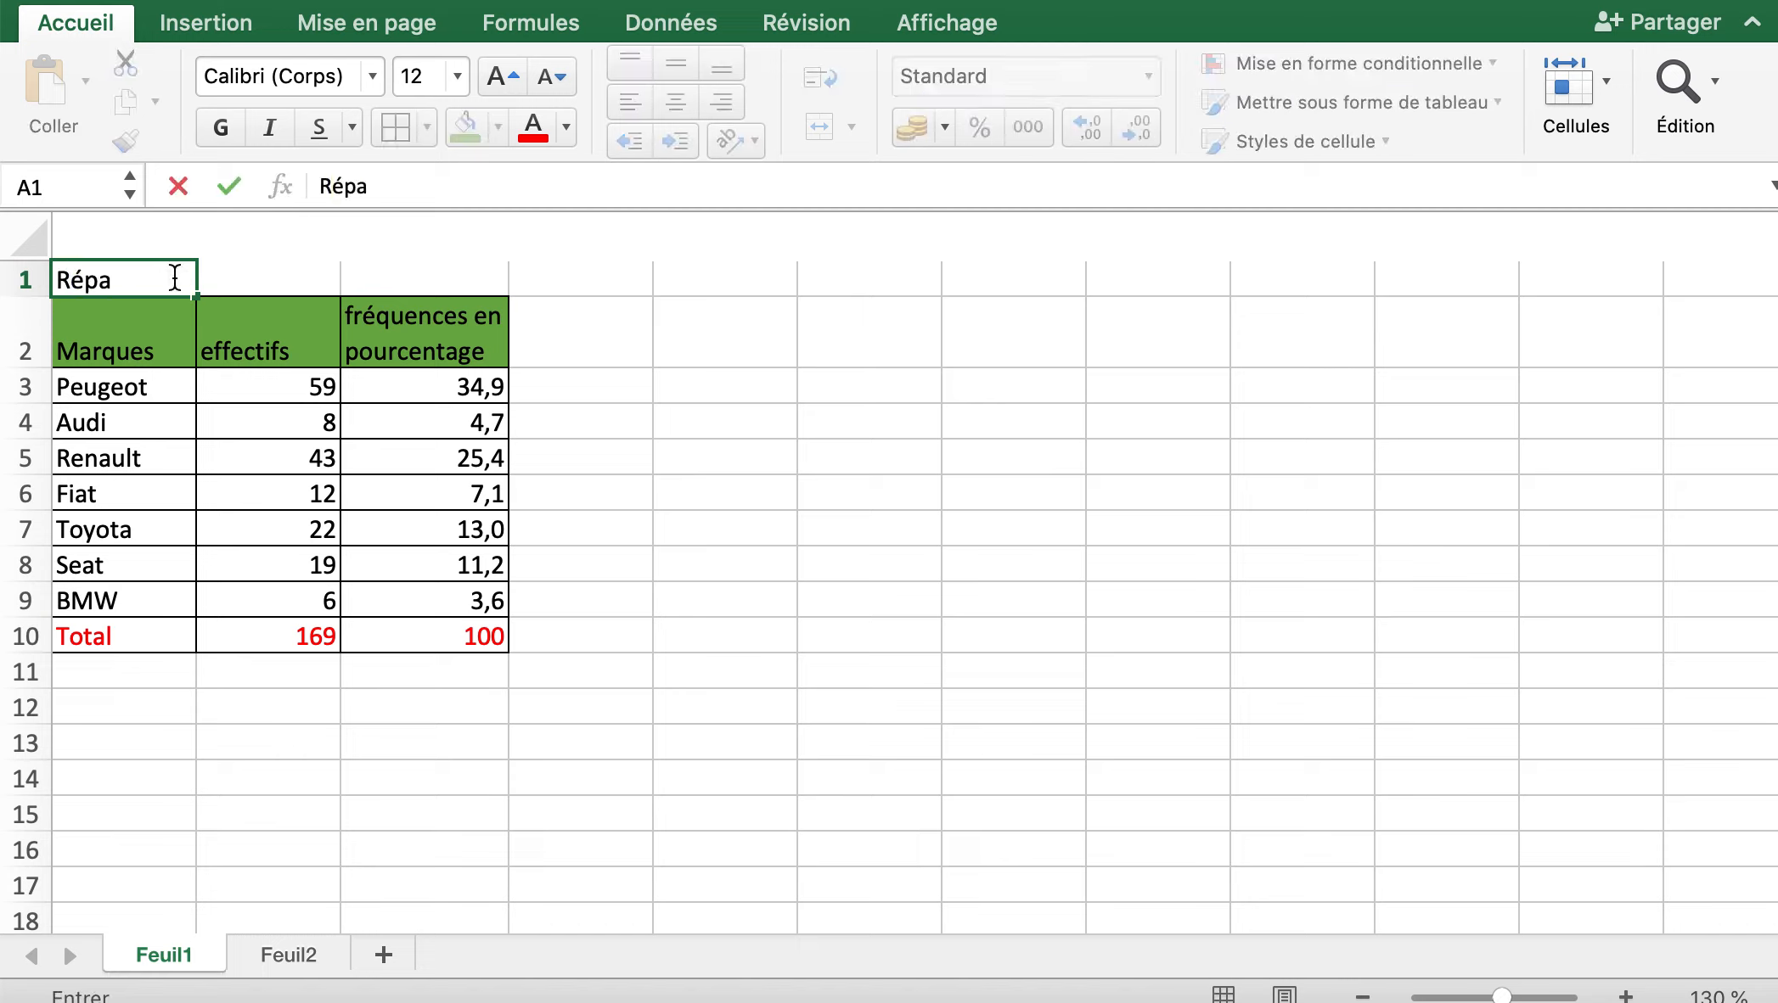
{"action": "type", "text": "rttion des voitures"}
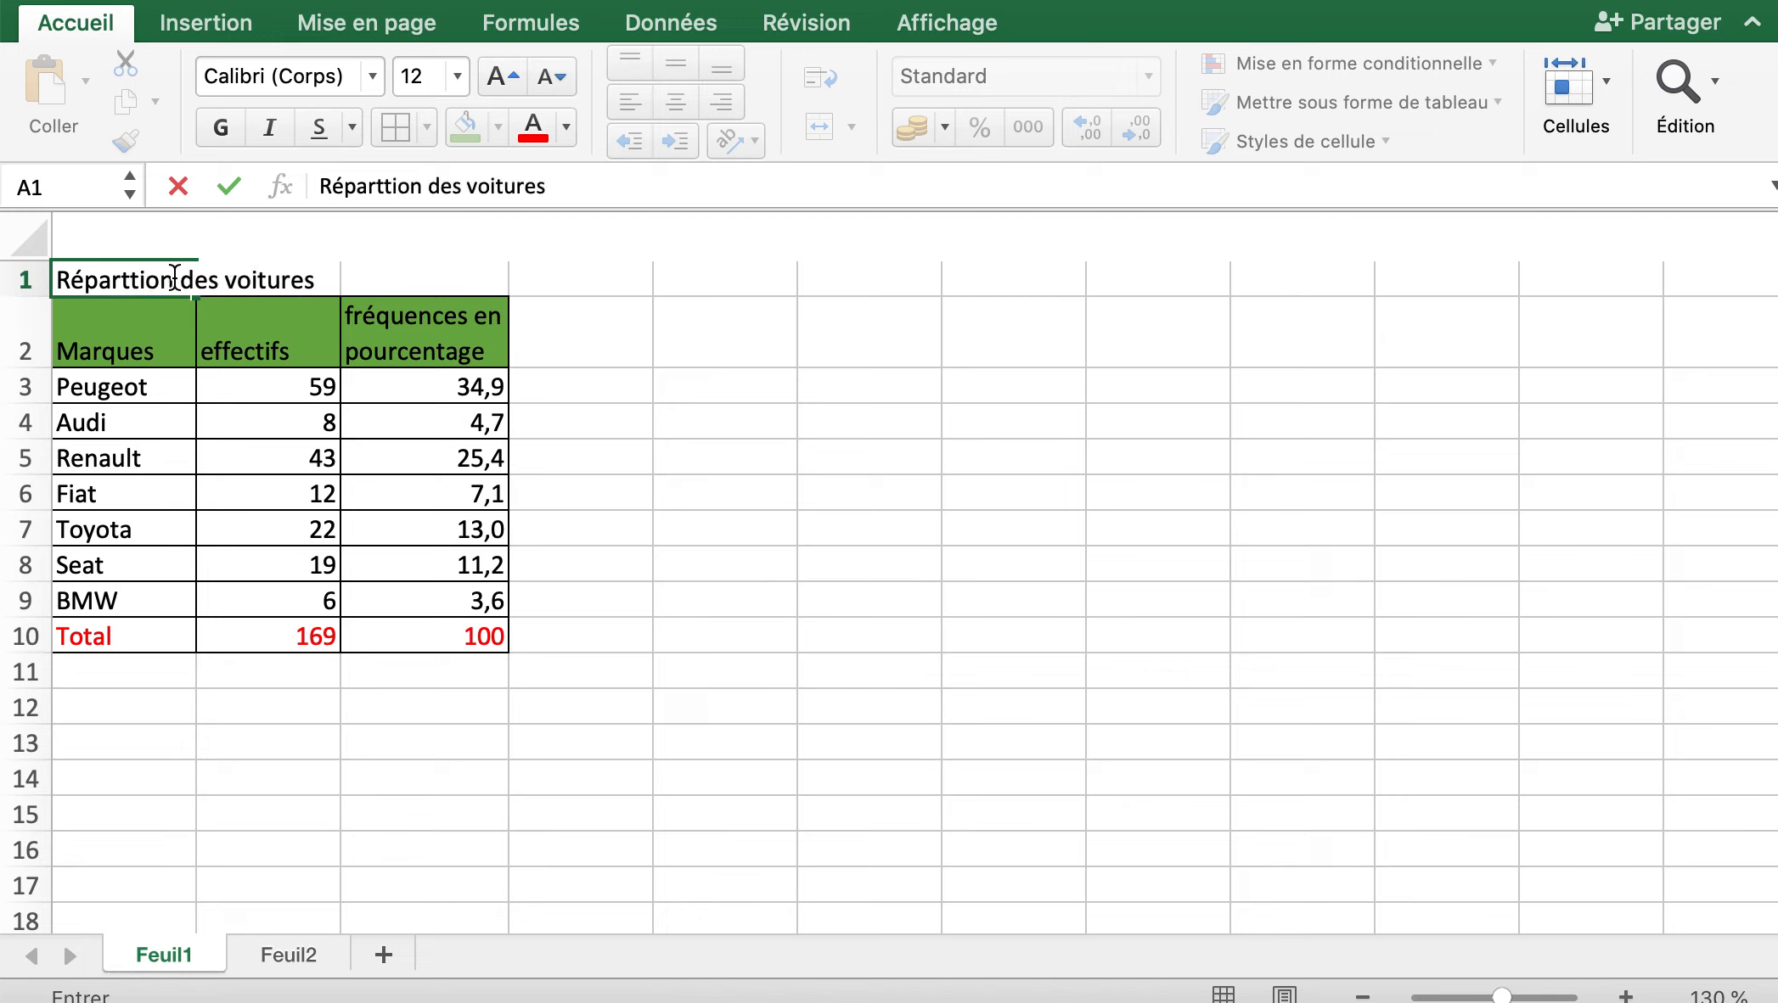
{"action": "key", "text": "Return"}
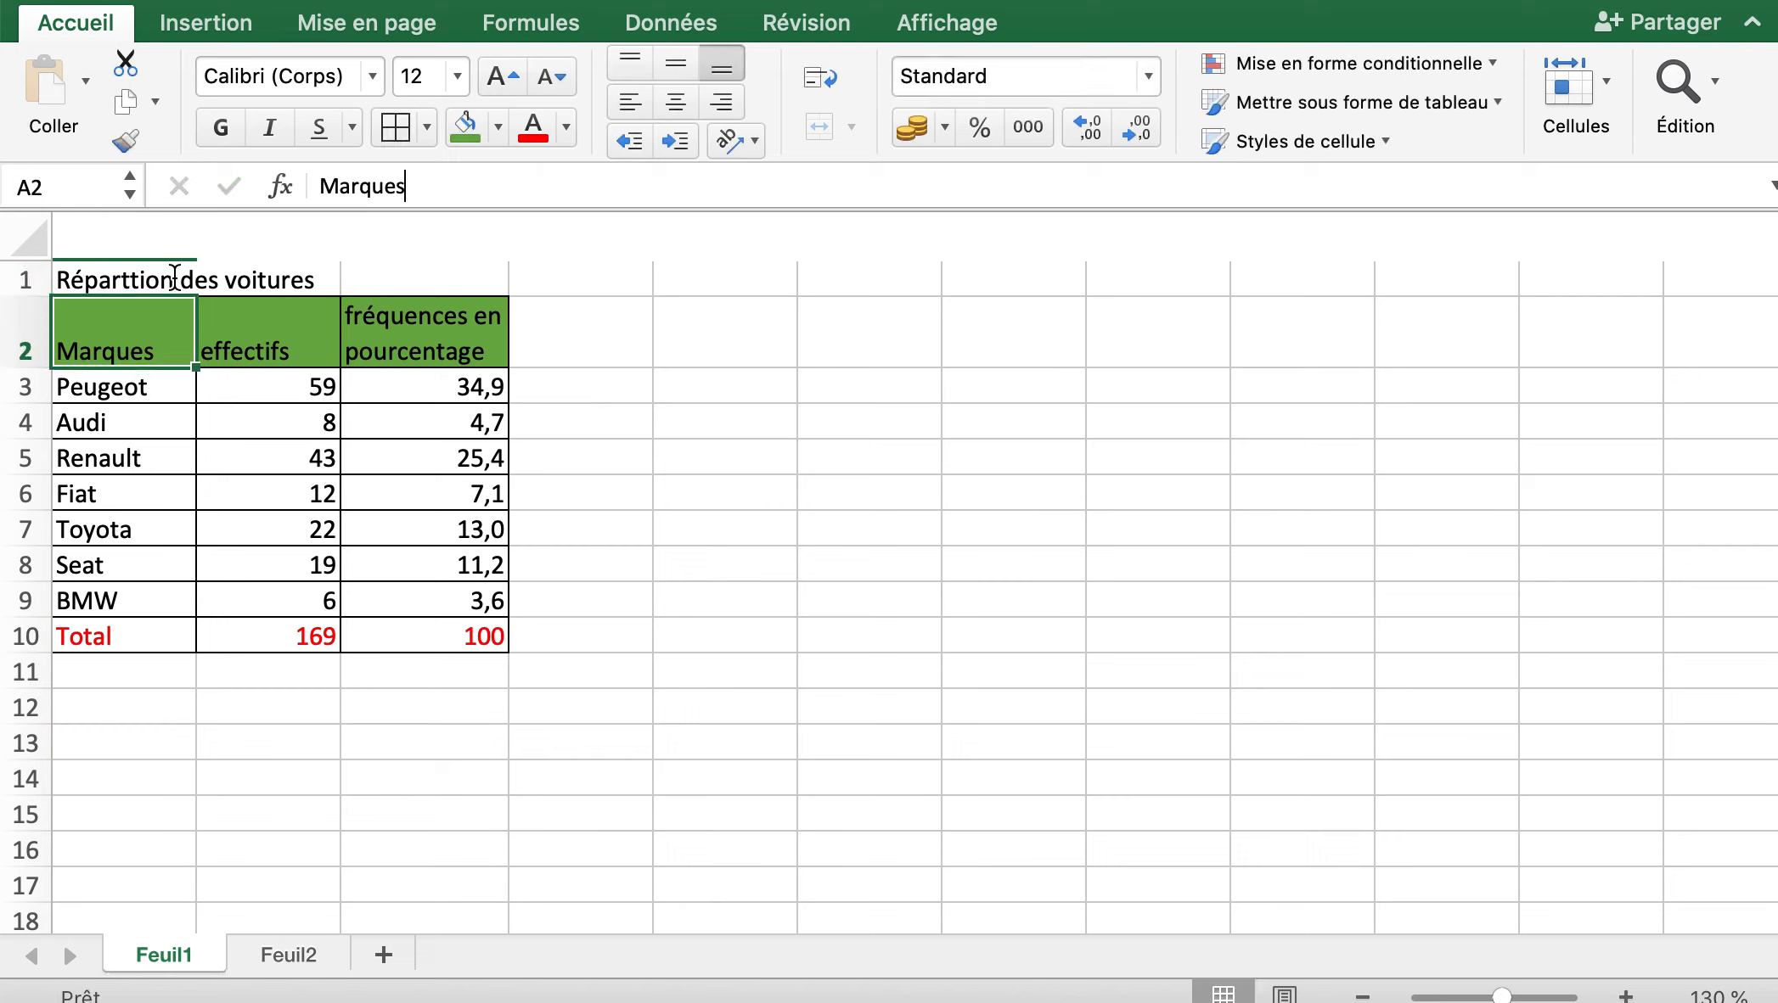
Set the font size of the title in A1 to 20.
{"action": "left_click", "coordinate": [450, 273]}
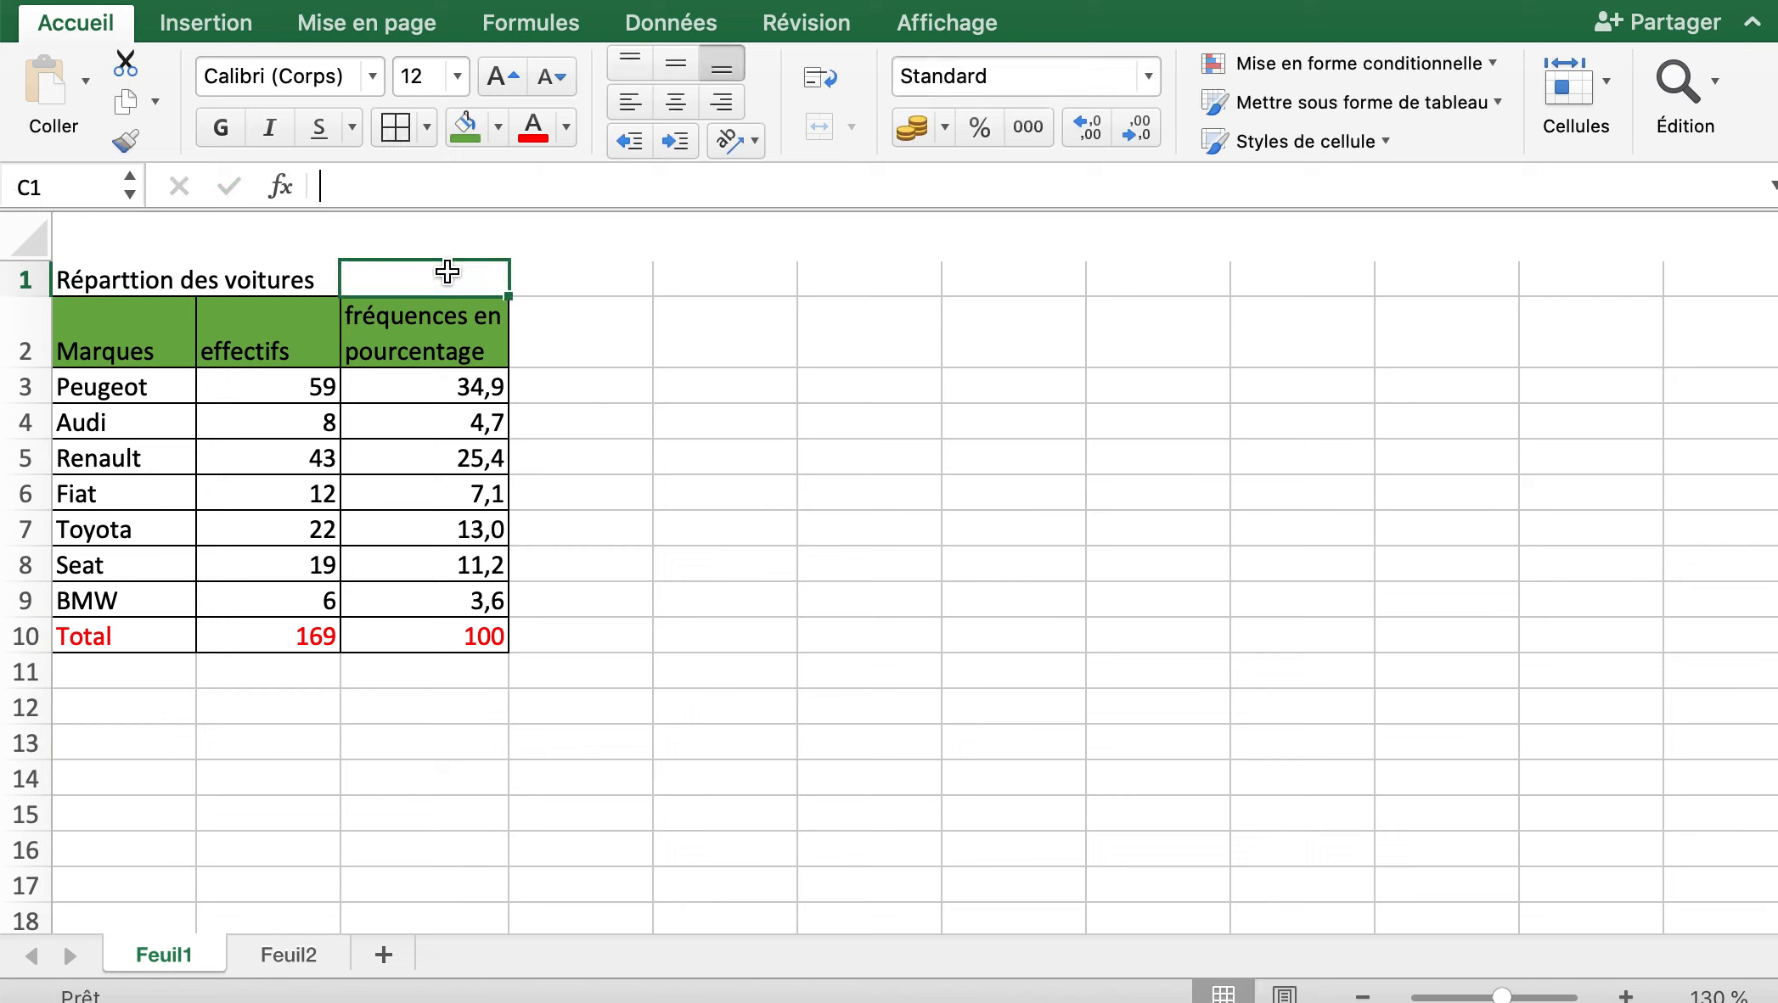
{"action": "left_click", "coordinate": [95, 277]}
{"action": "left_click", "coordinate": [456, 76]}
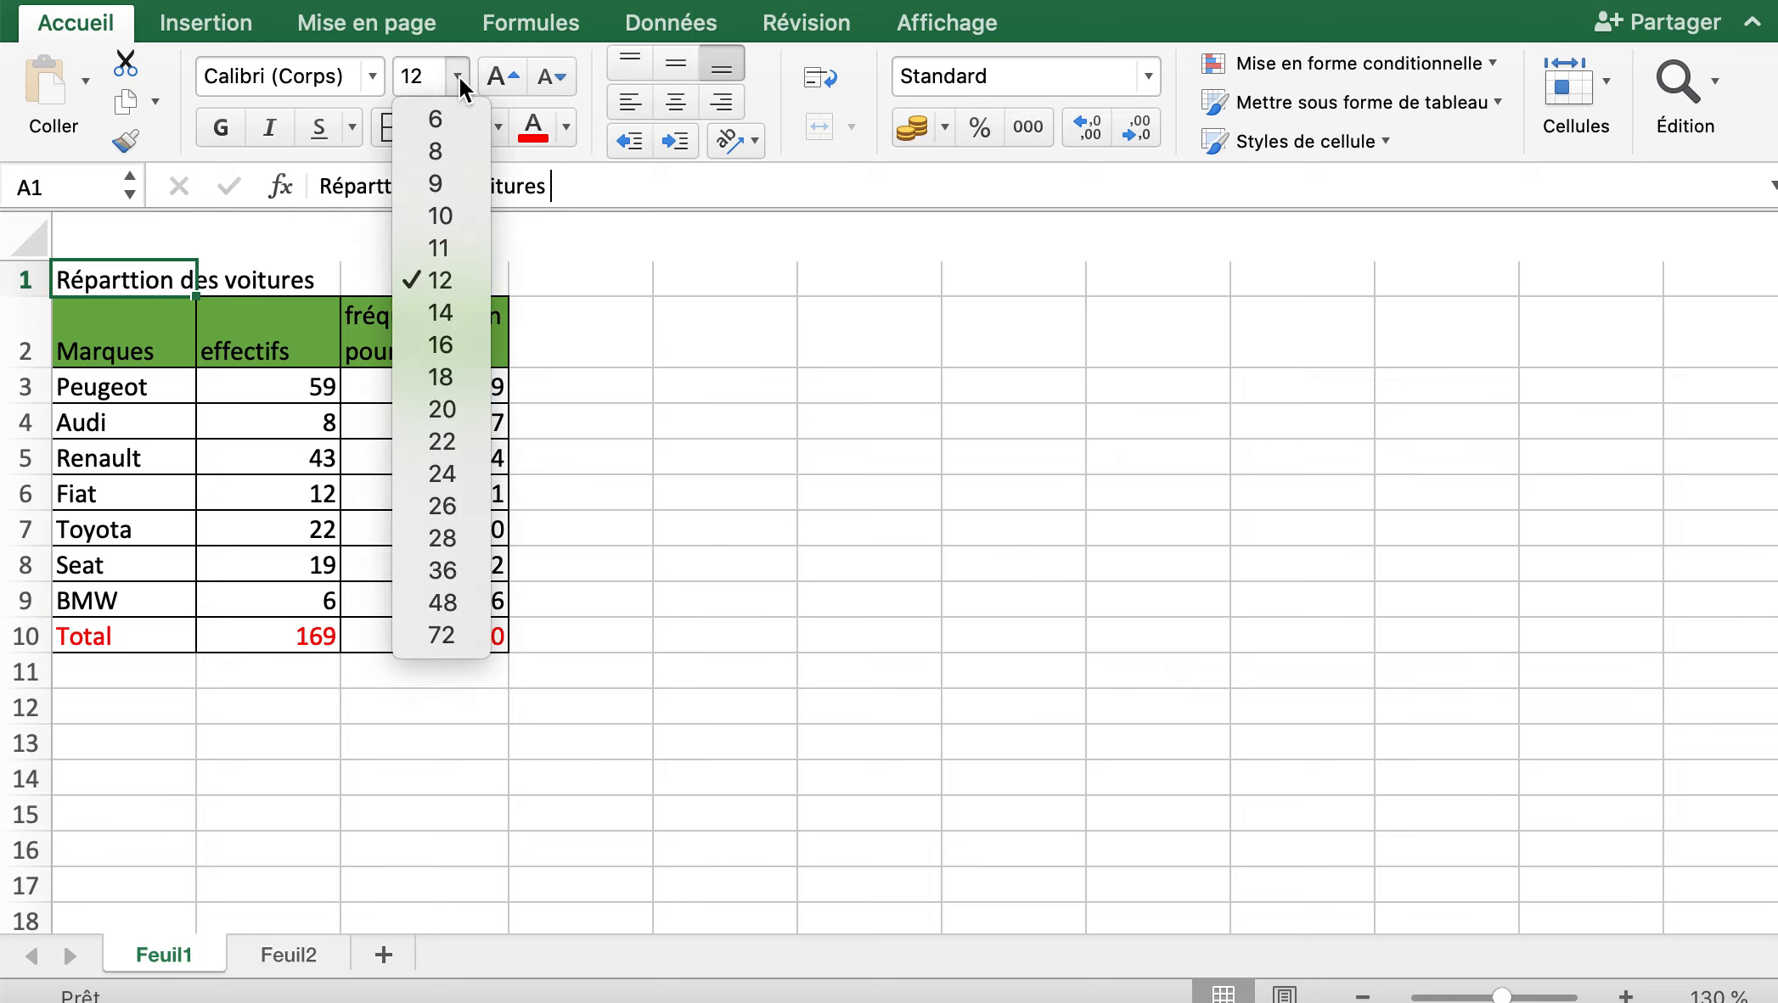
{"action": "left_click", "coordinate": [459, 412]}
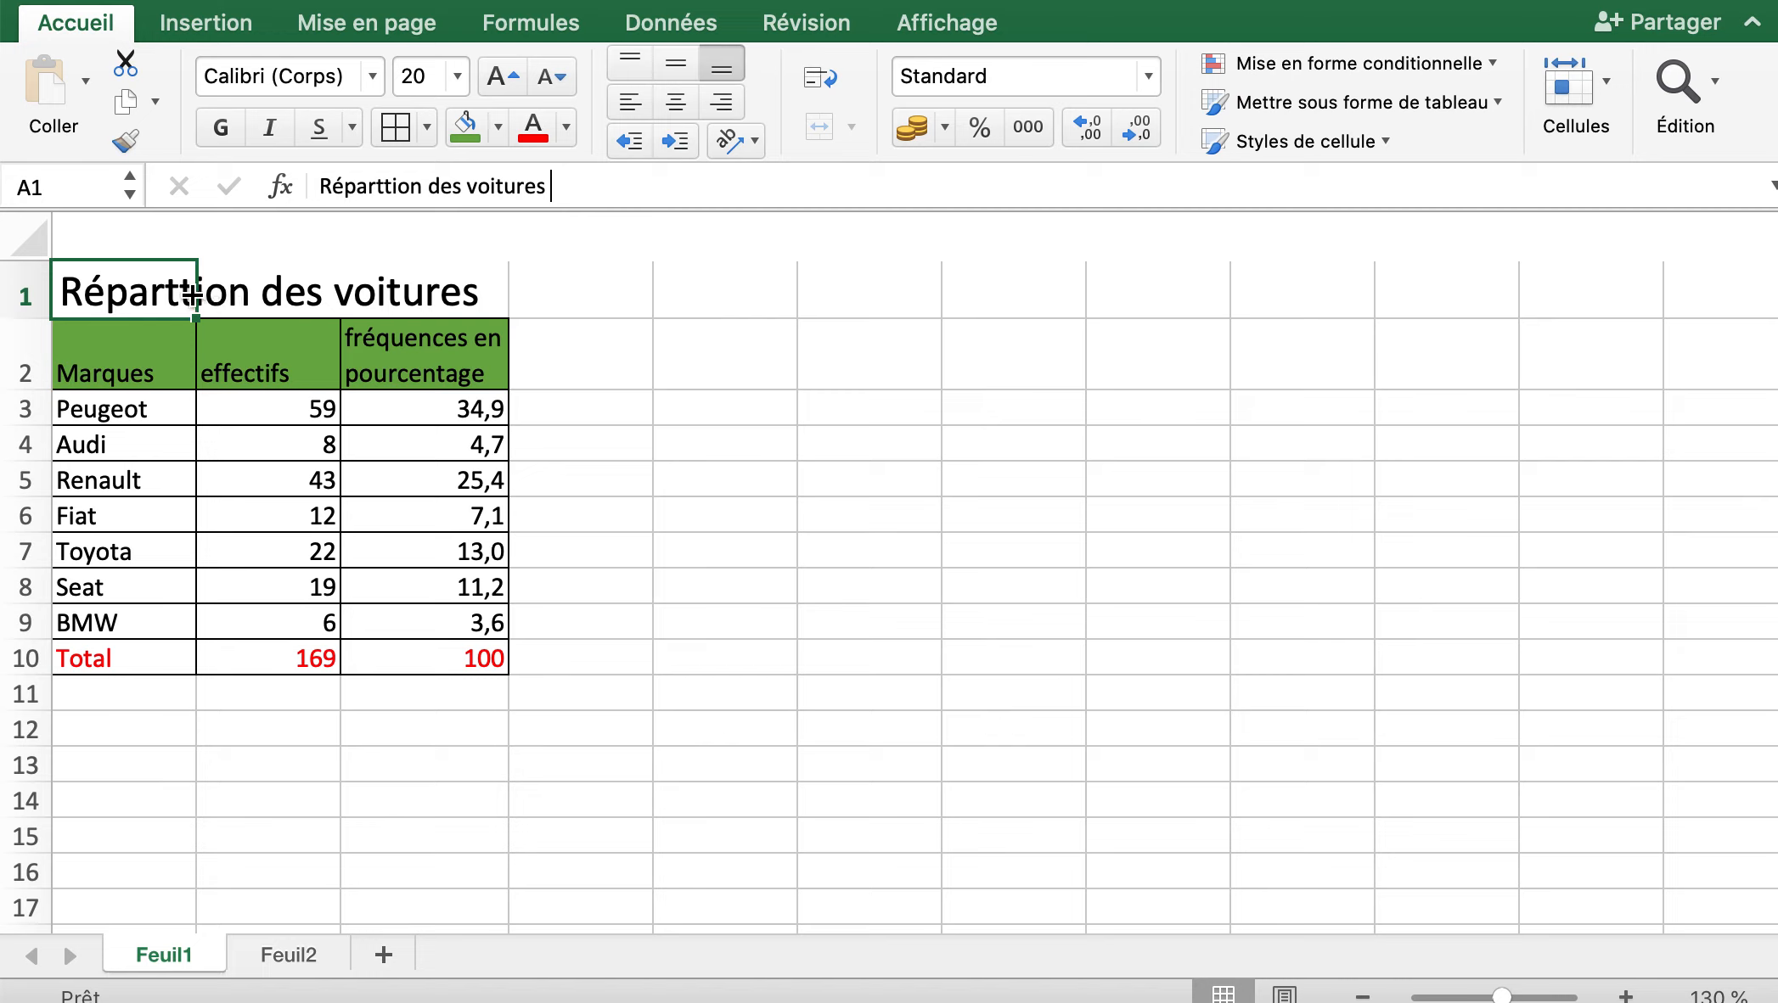
Correct the spelling of the title in A1 to "Répartition des voitures".
{"action": "type", "text": "S"}
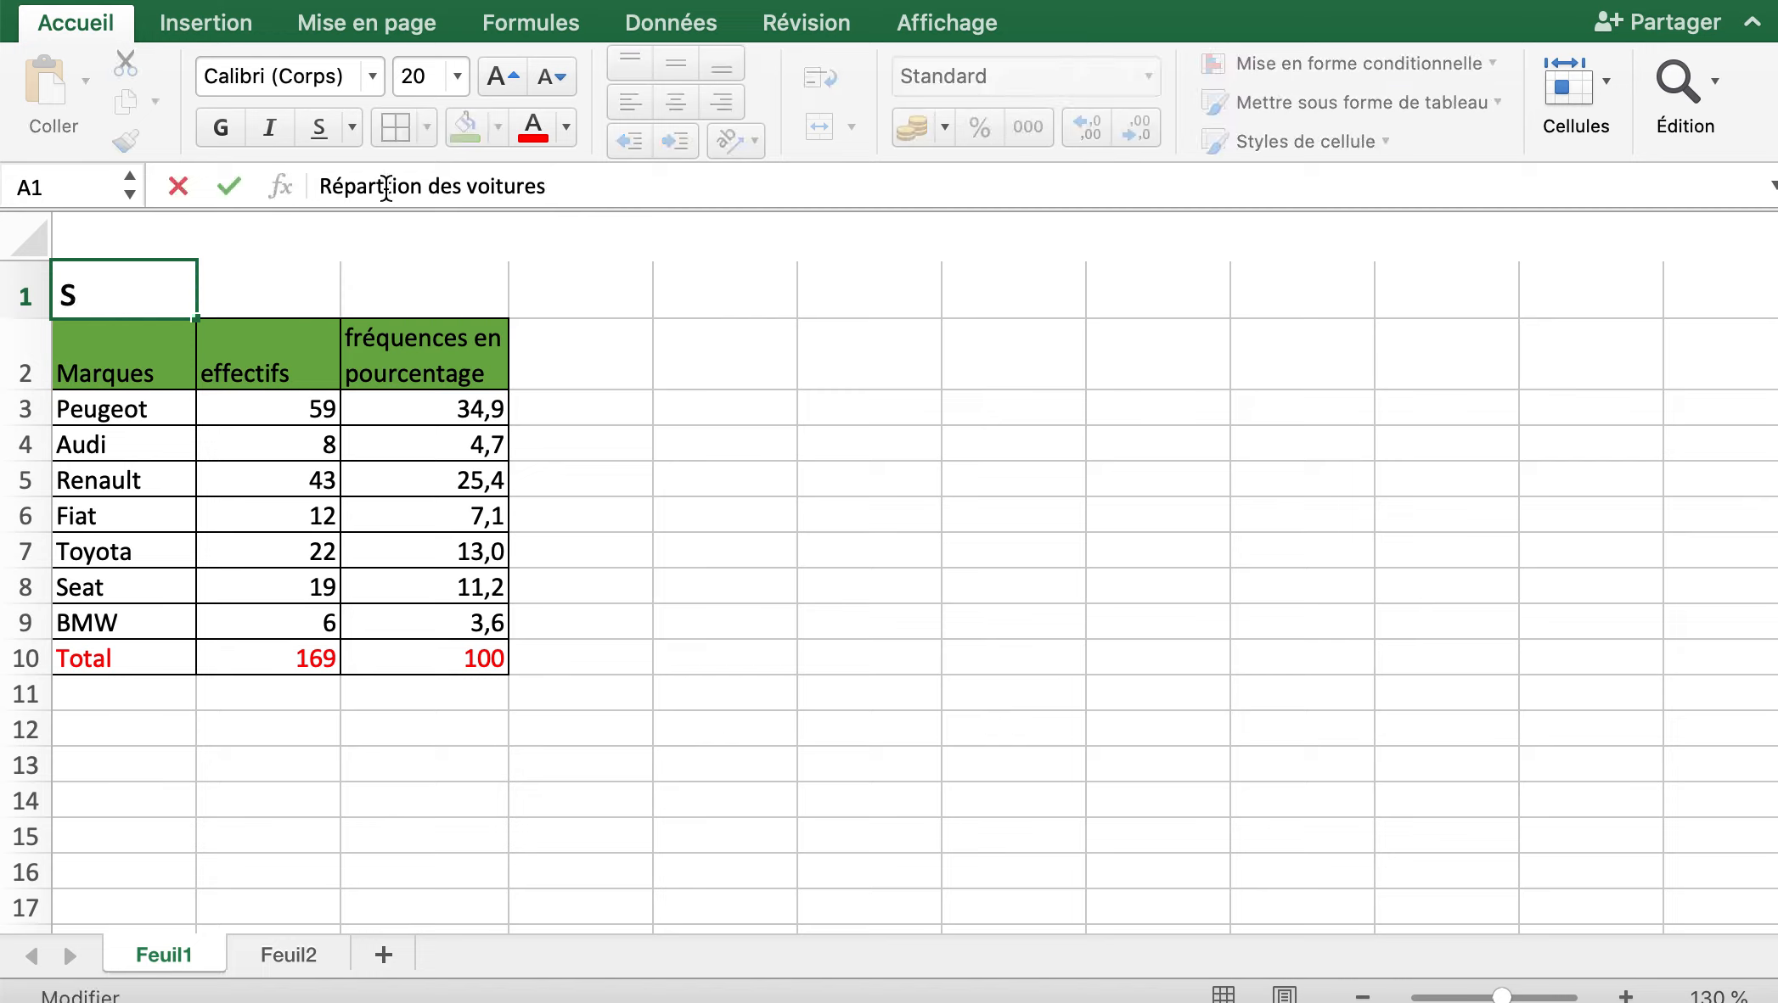
{"action": "type", "text": "i"}
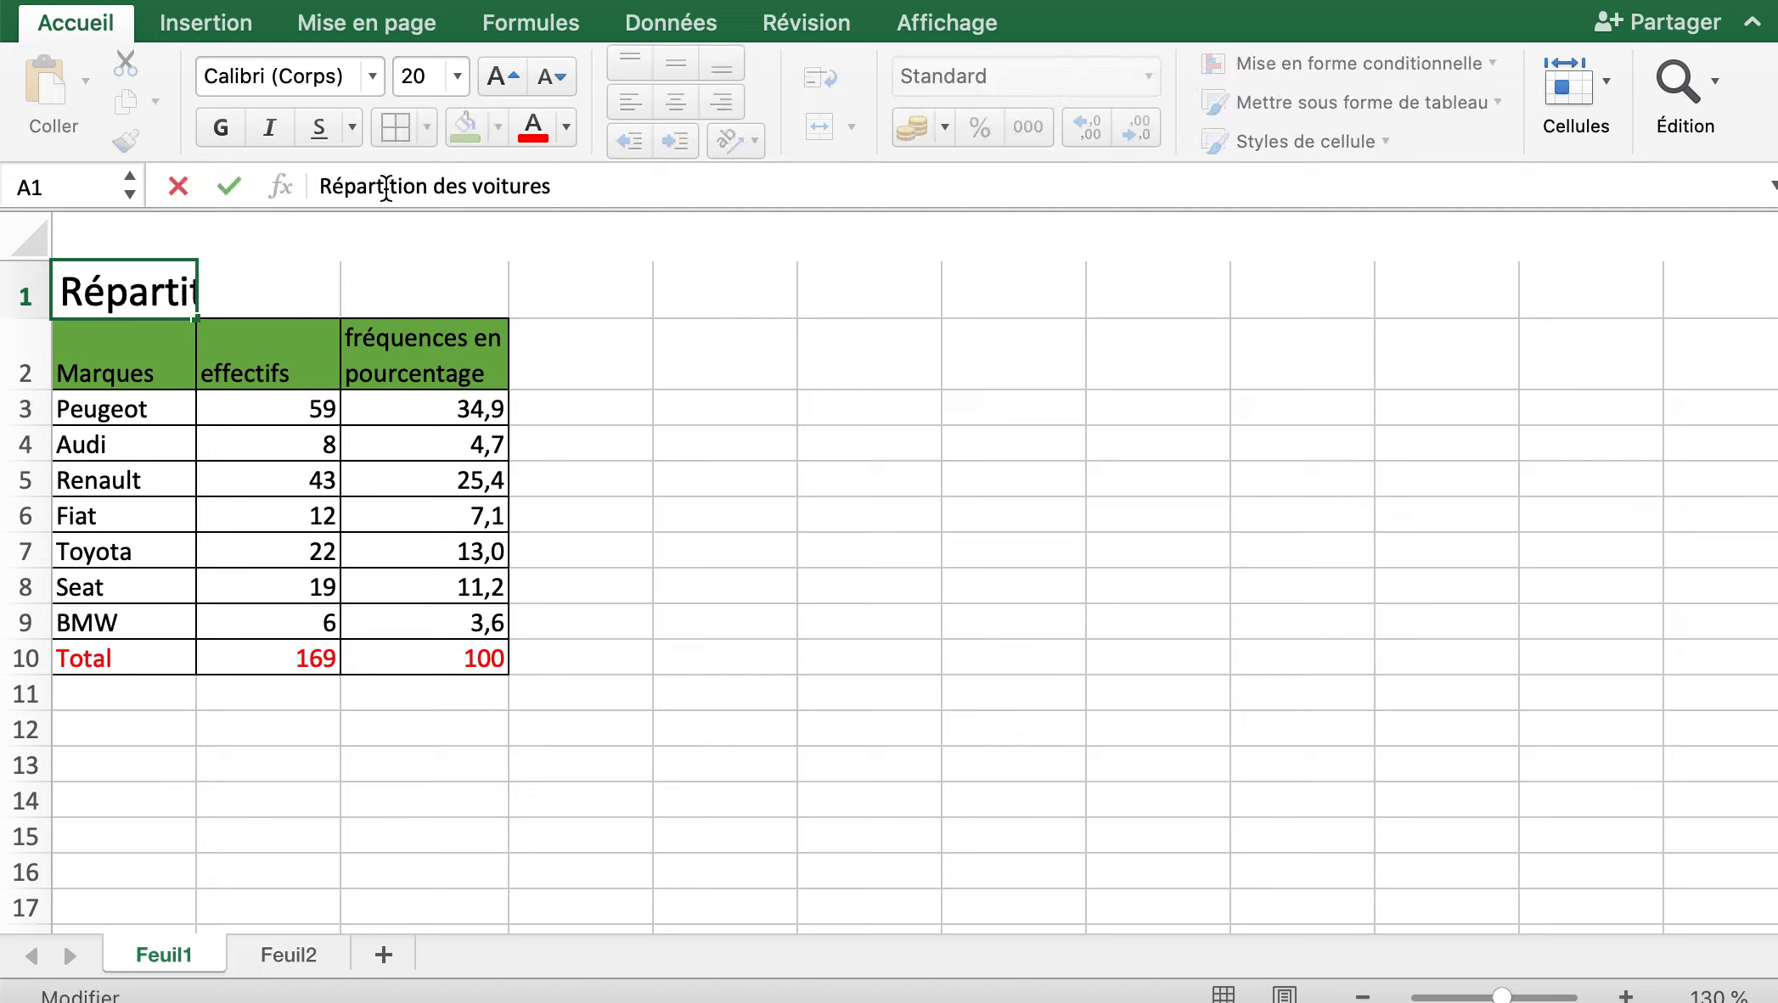
{"action": "key", "text": "Return"}
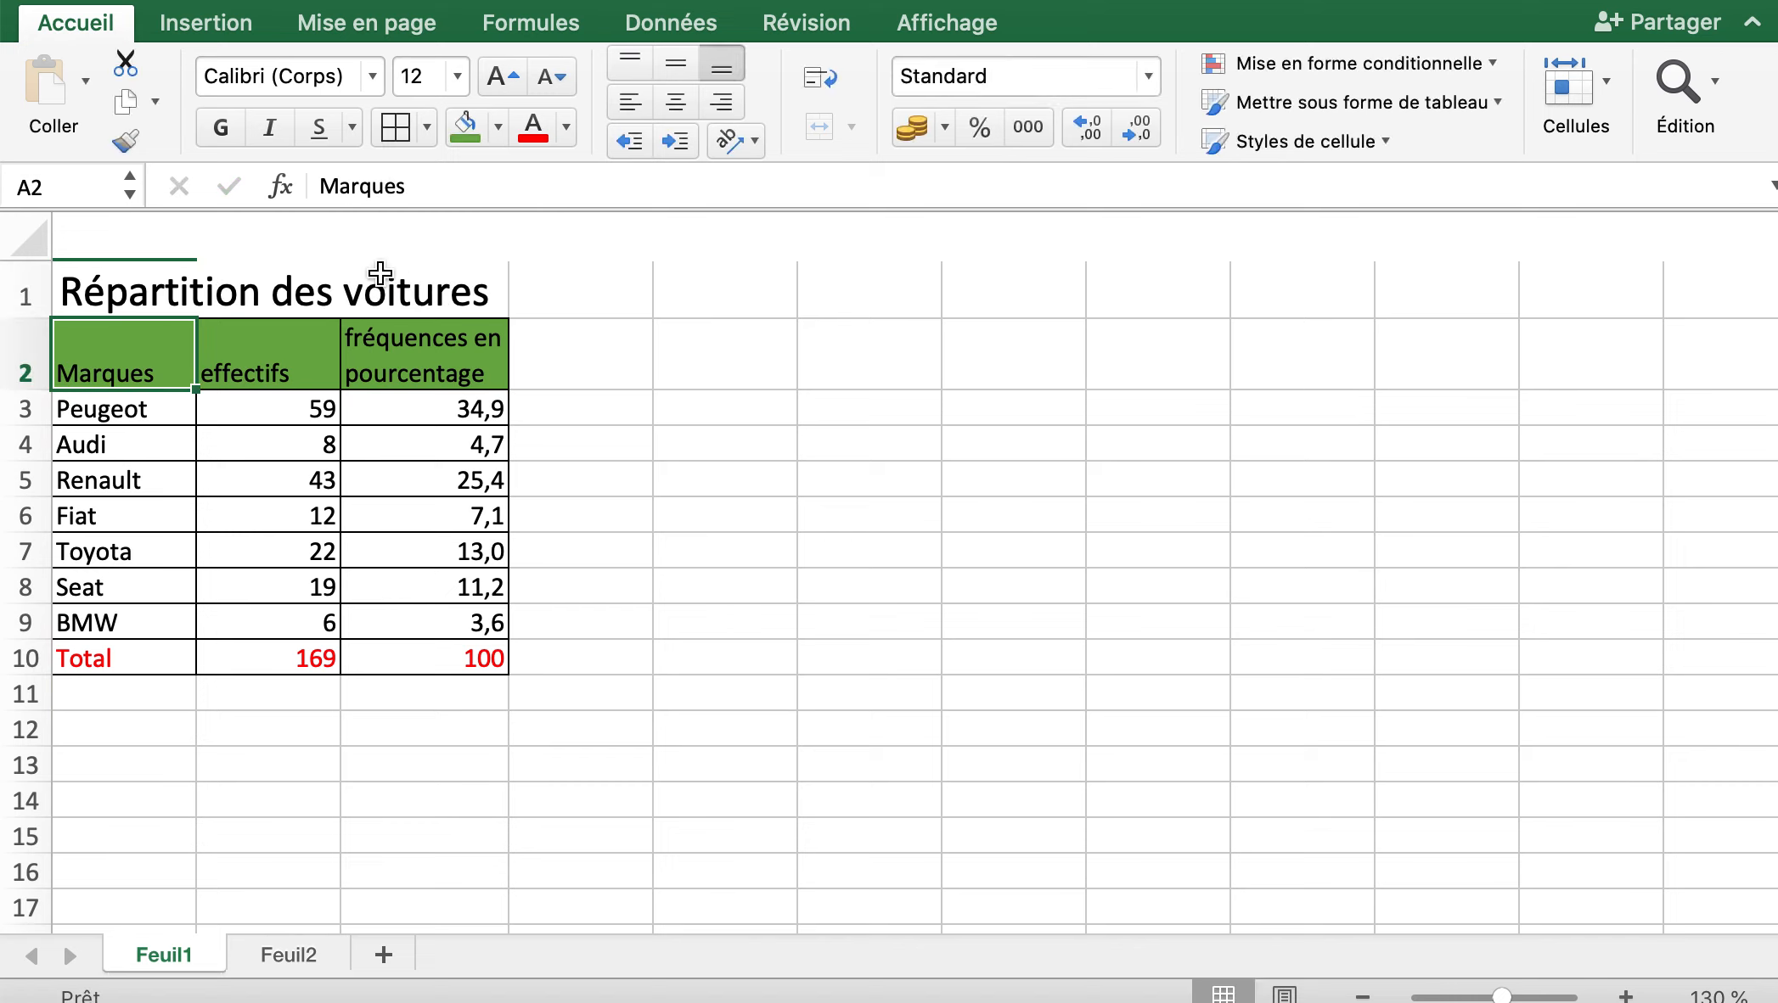
{"action": "left_click", "coordinate": [624, 334]}
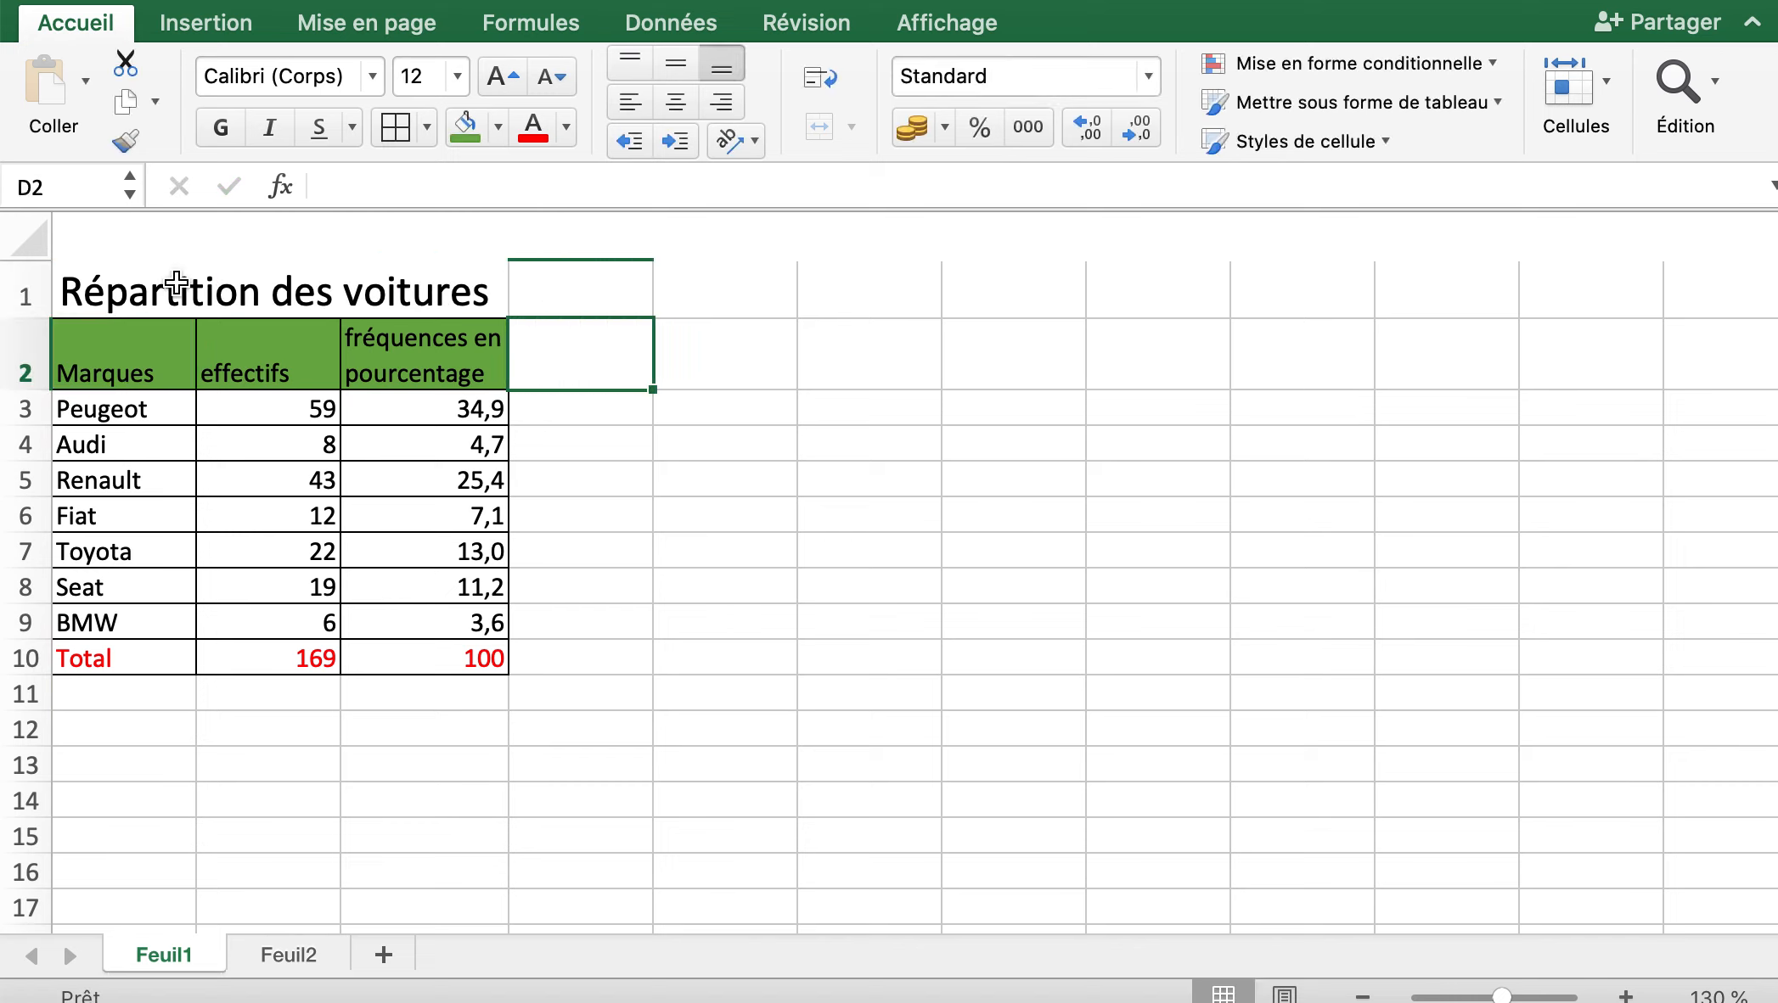
Merge the title cells A1 to C1 with the Fusionner les cellules option of the cell format.
{"action": "left_click_drag", "start_coordinate": [174, 285], "coordinate": [413, 284]}
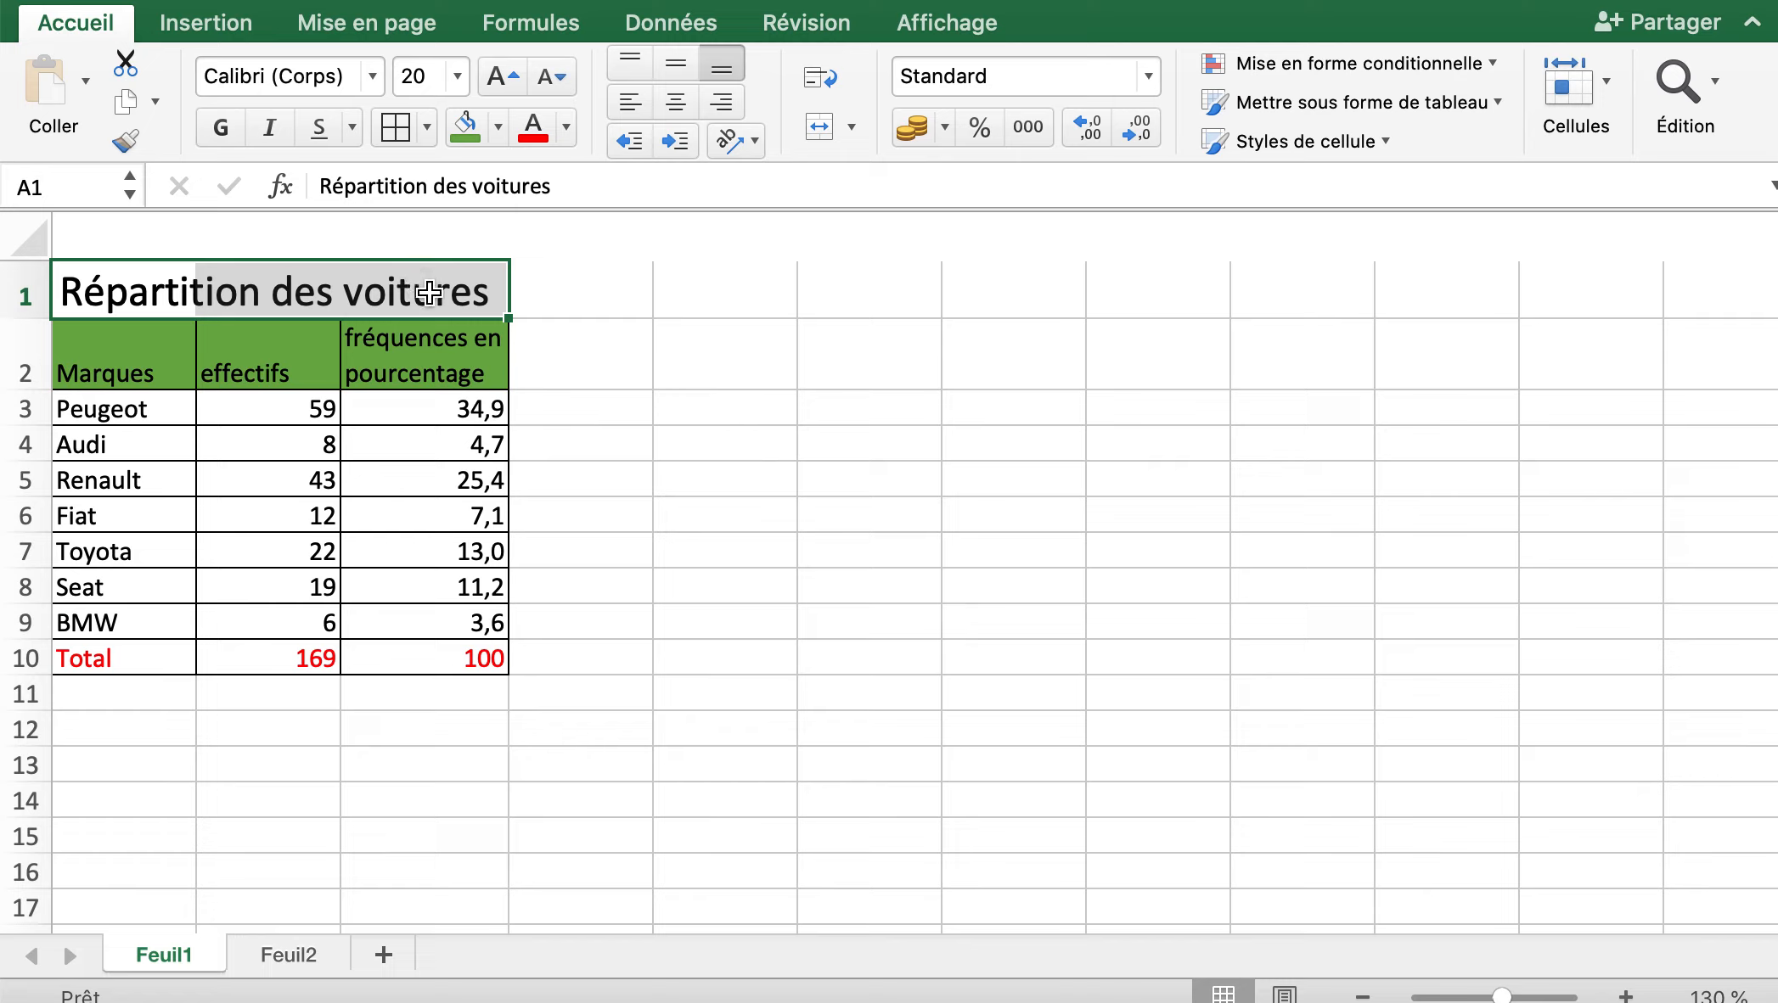
{"action": "right_click", "coordinate": [429, 292]}
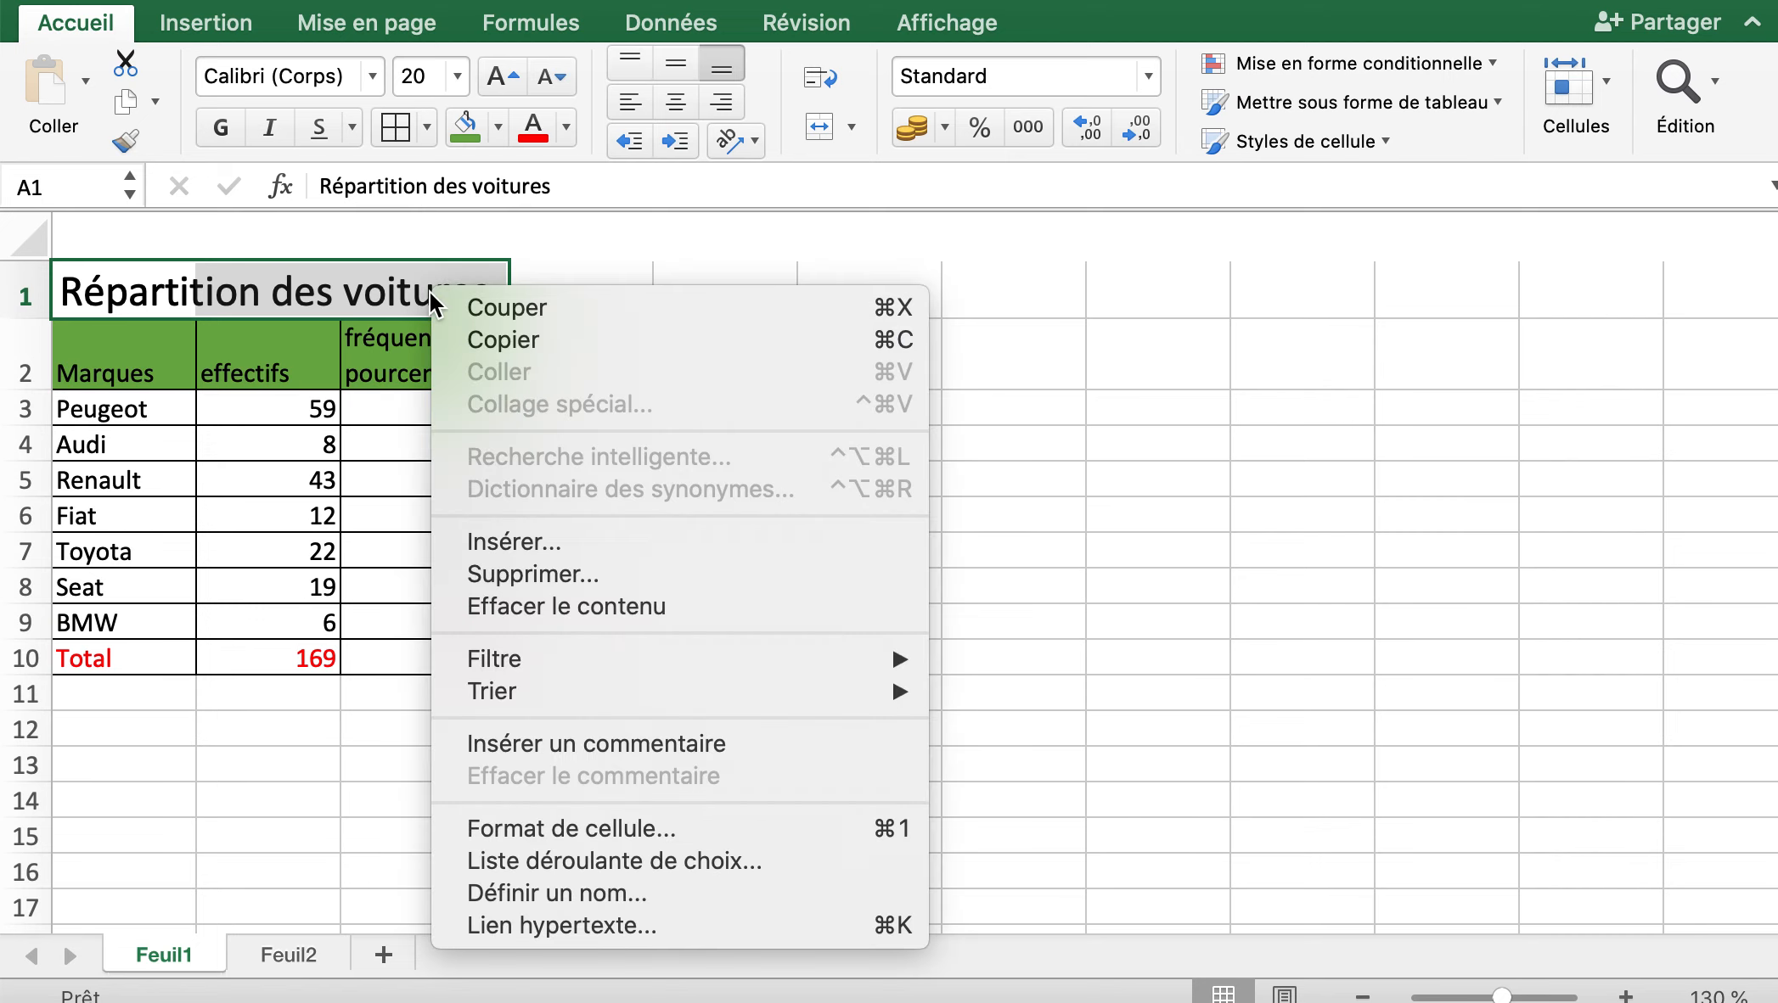
{"action": "left_click", "coordinate": [522, 829]}
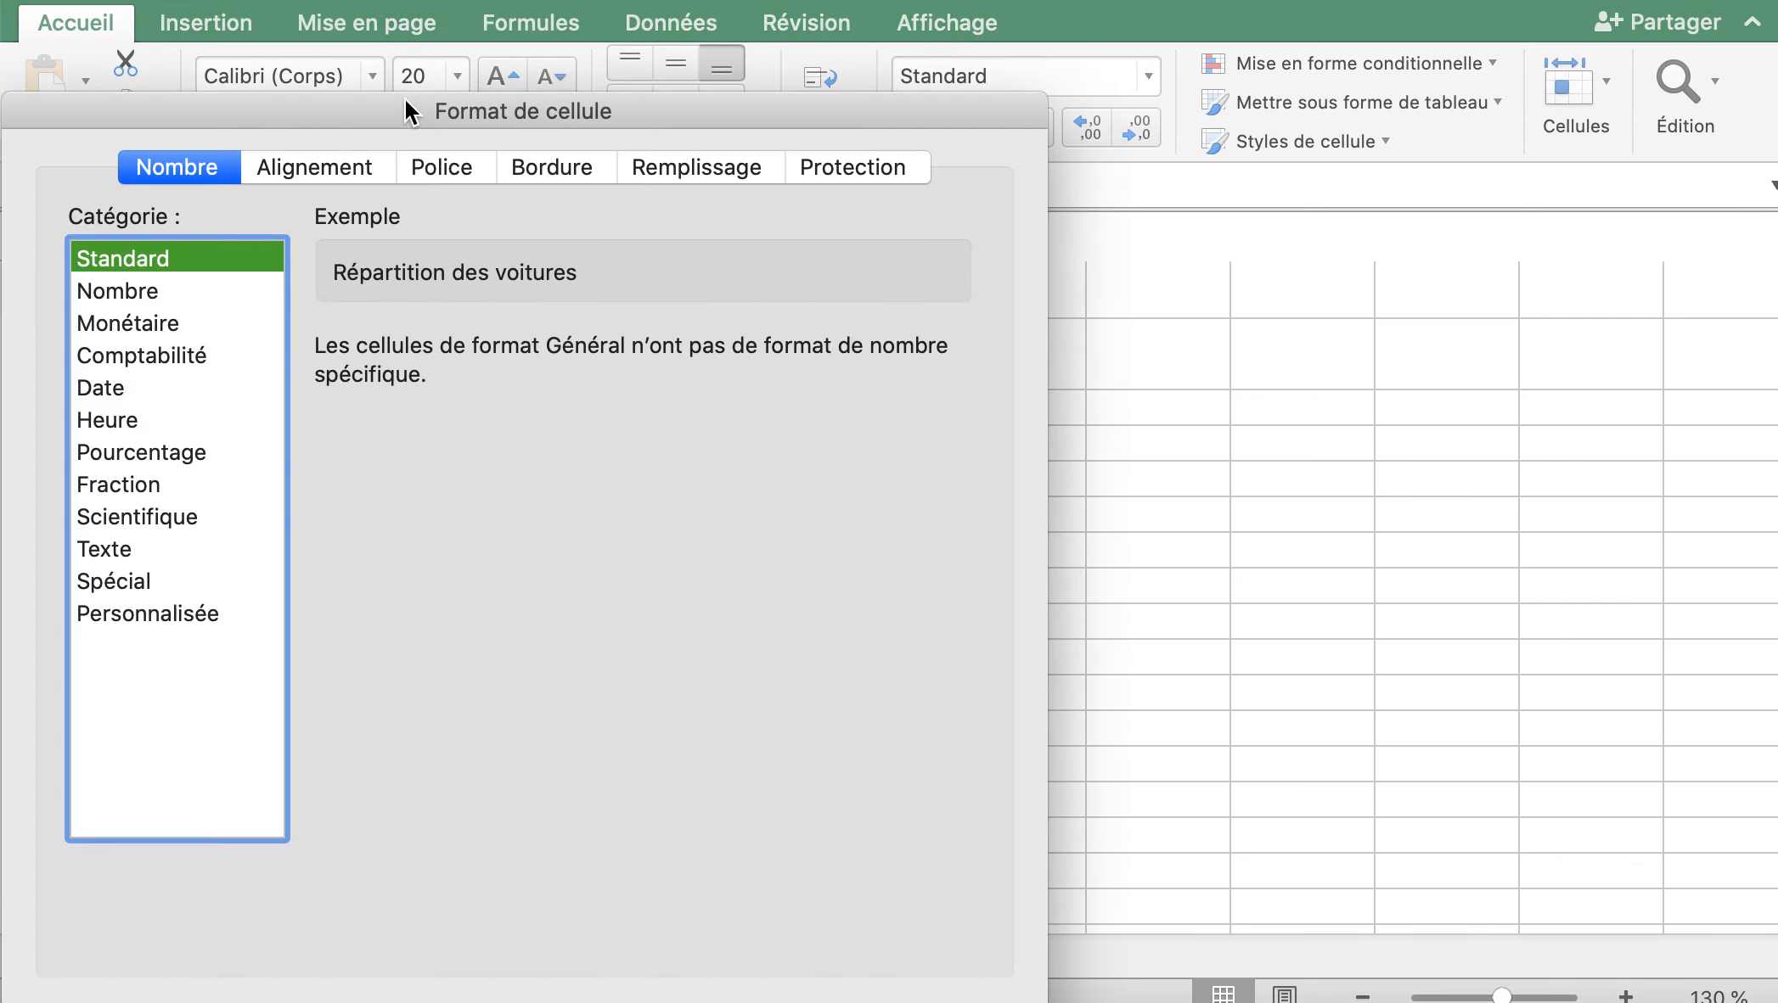
{"action": "left_click", "coordinate": [360, 166]}
{"action": "left_click", "coordinate": [109, 798]}
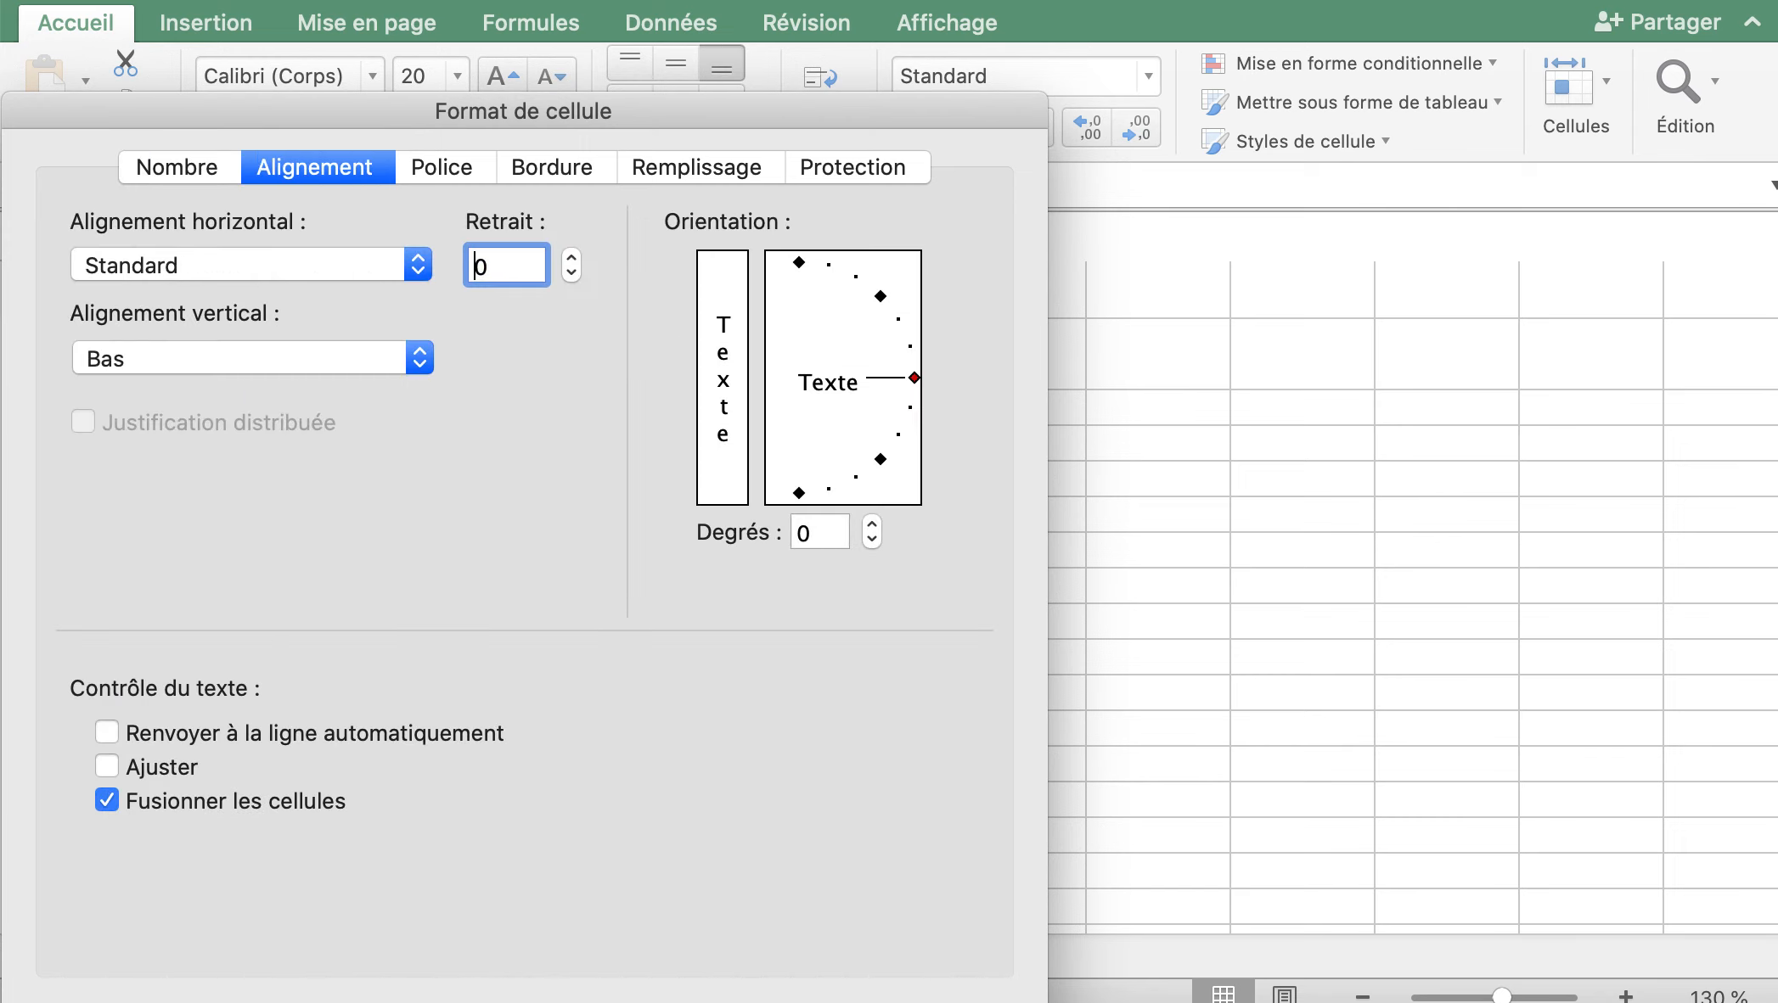
{"action": "key", "text": "Return"}
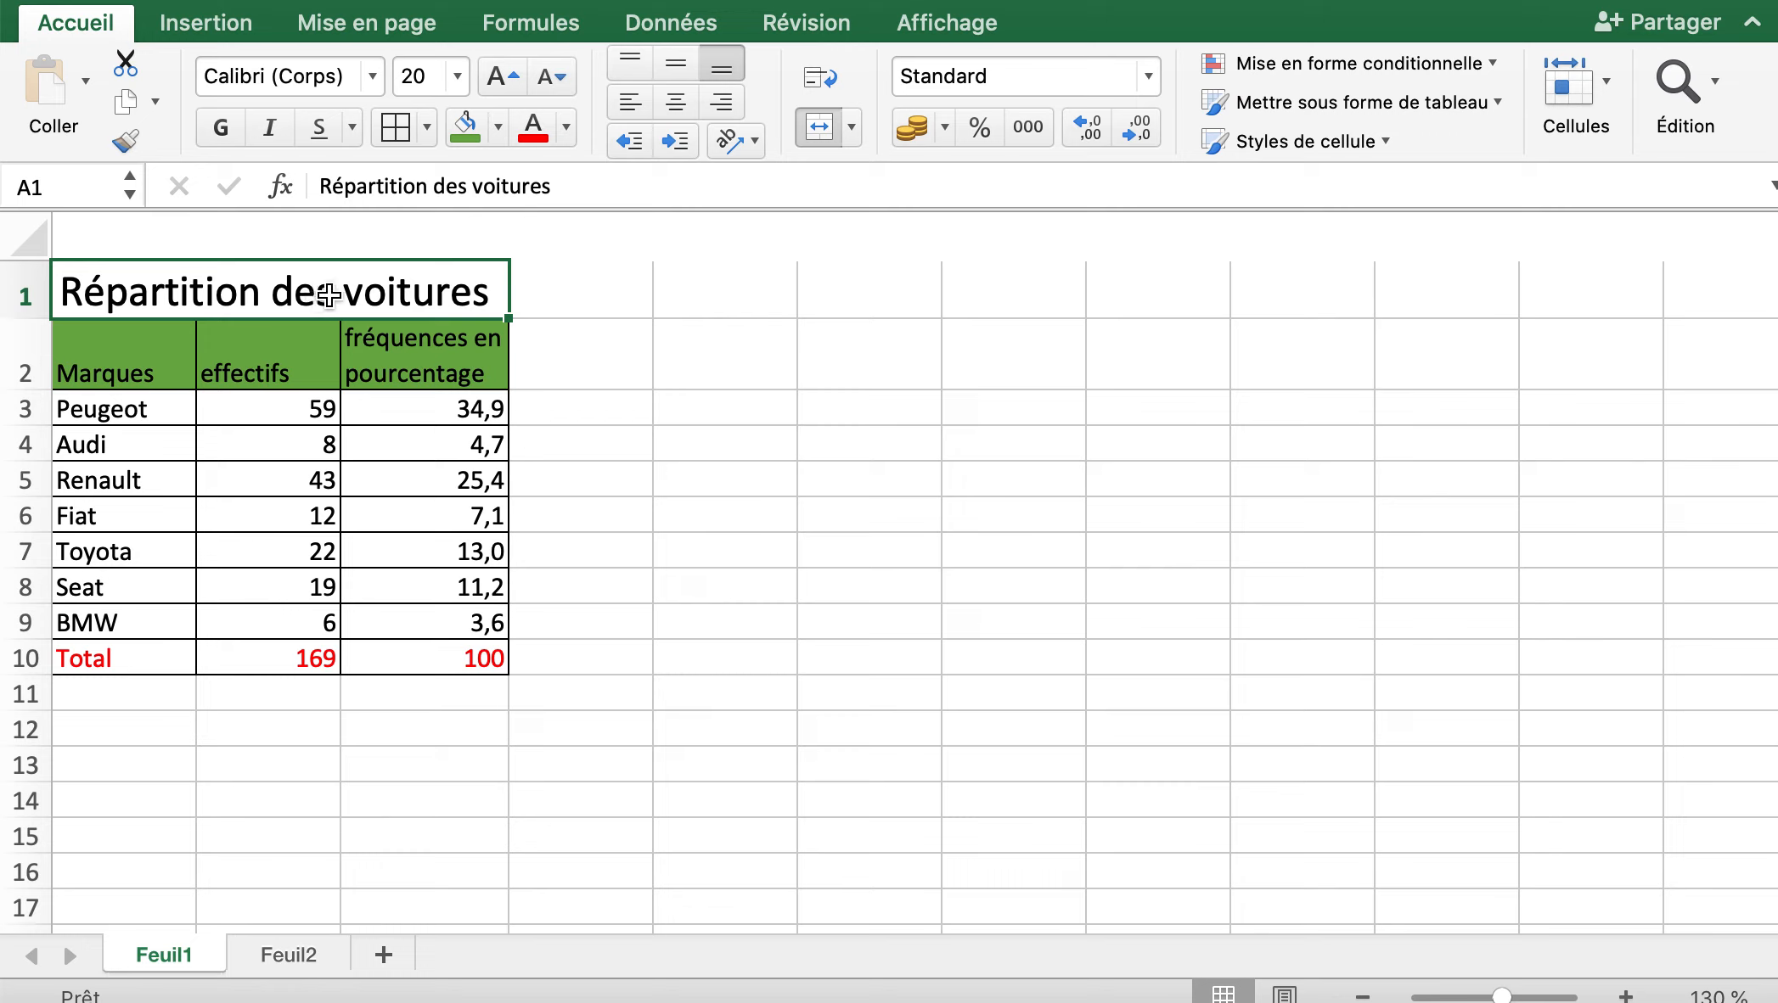
Fill the merged title cell with the darkest green theme shade and colour its text standard orange.
{"action": "left_click", "coordinate": [498, 129]}
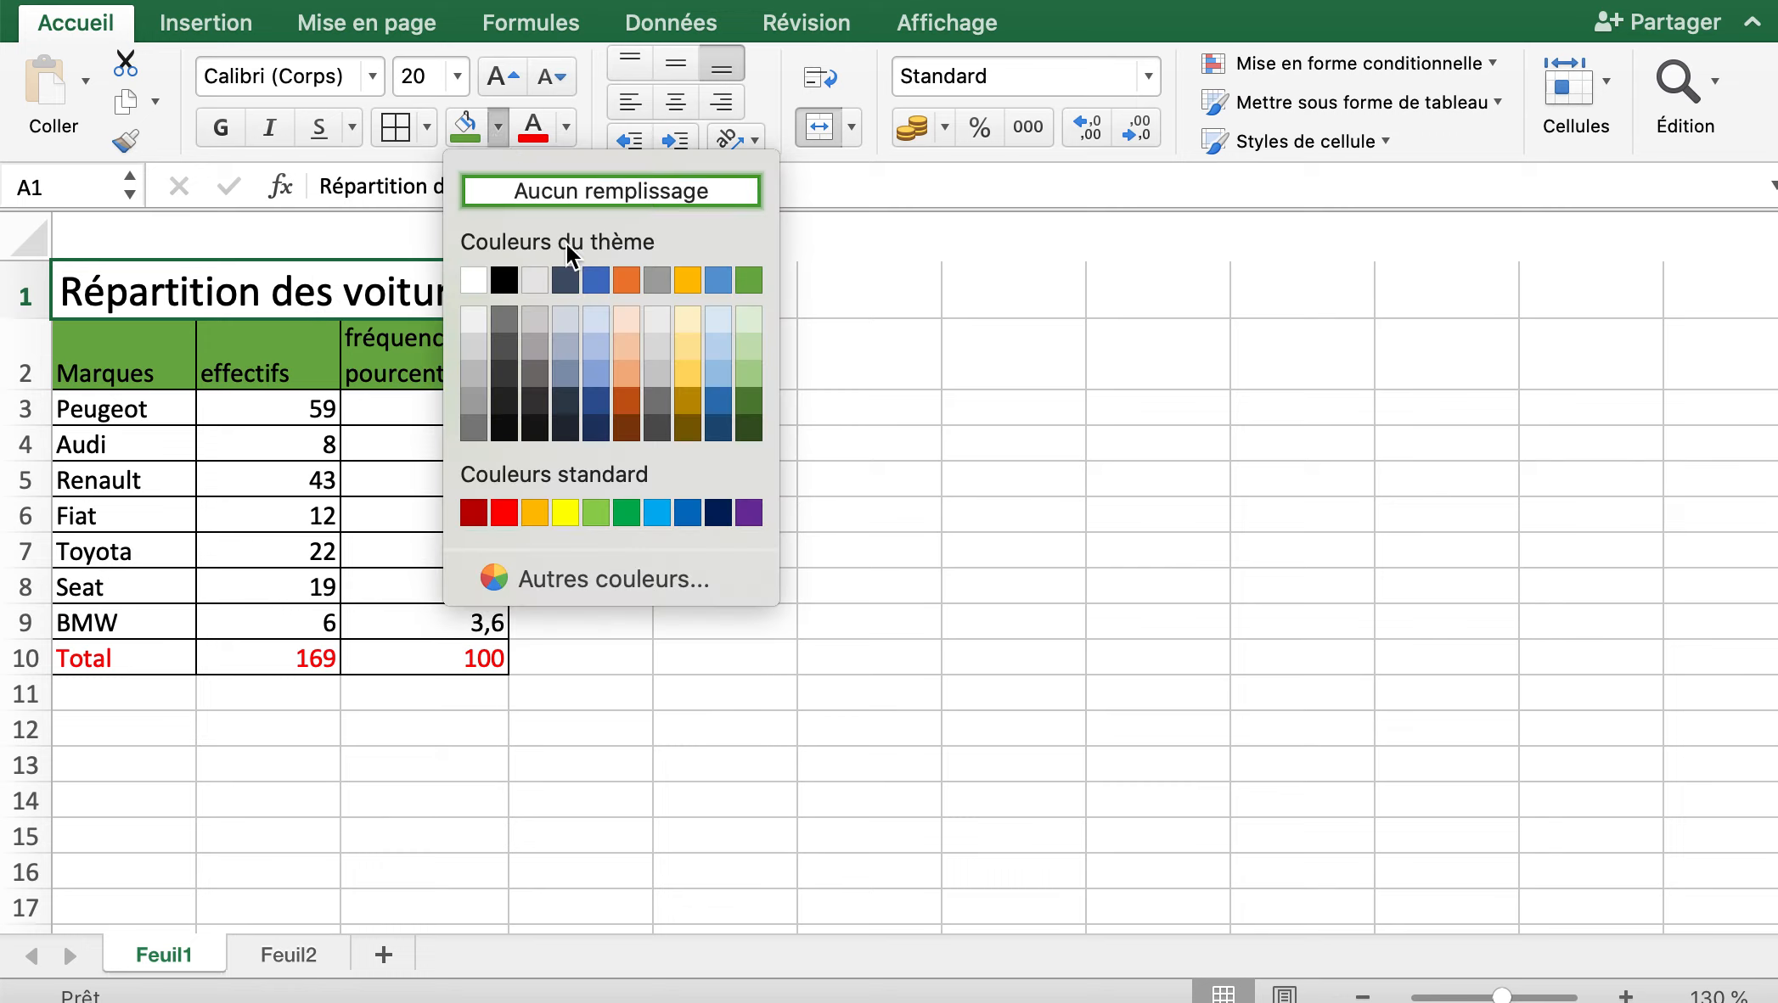
{"action": "left_click", "coordinate": [756, 435]}
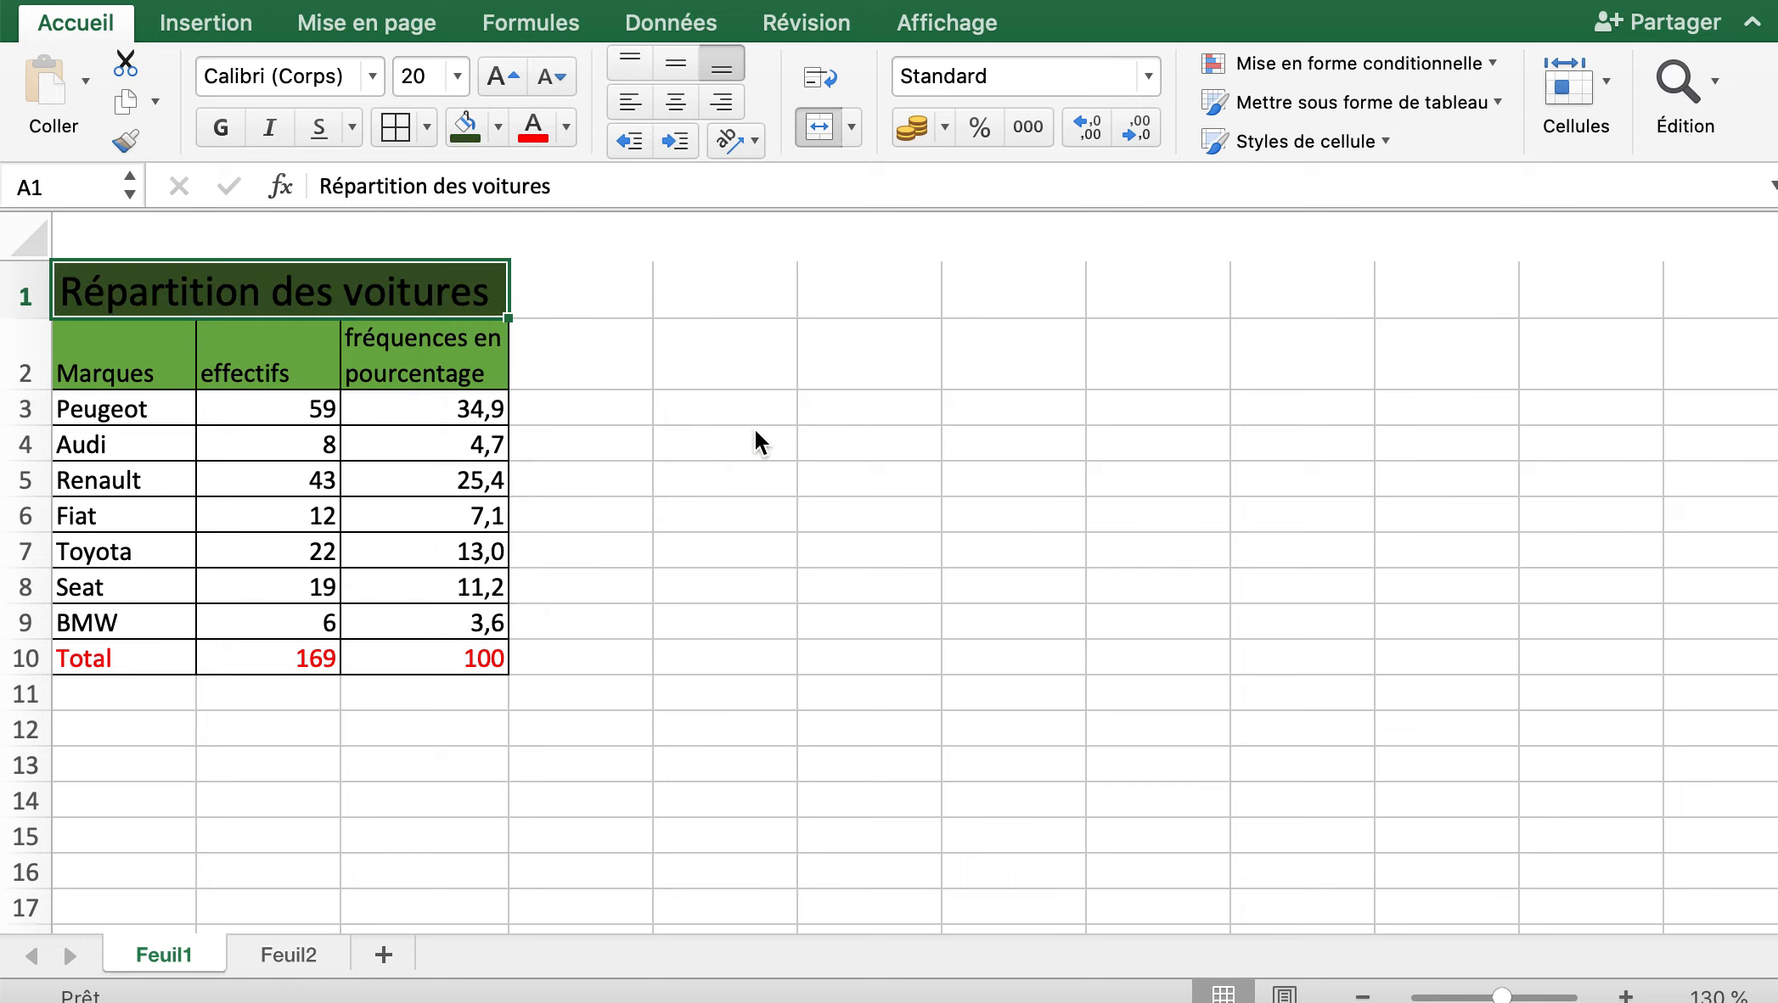
{"action": "left_click", "coordinate": [565, 128]}
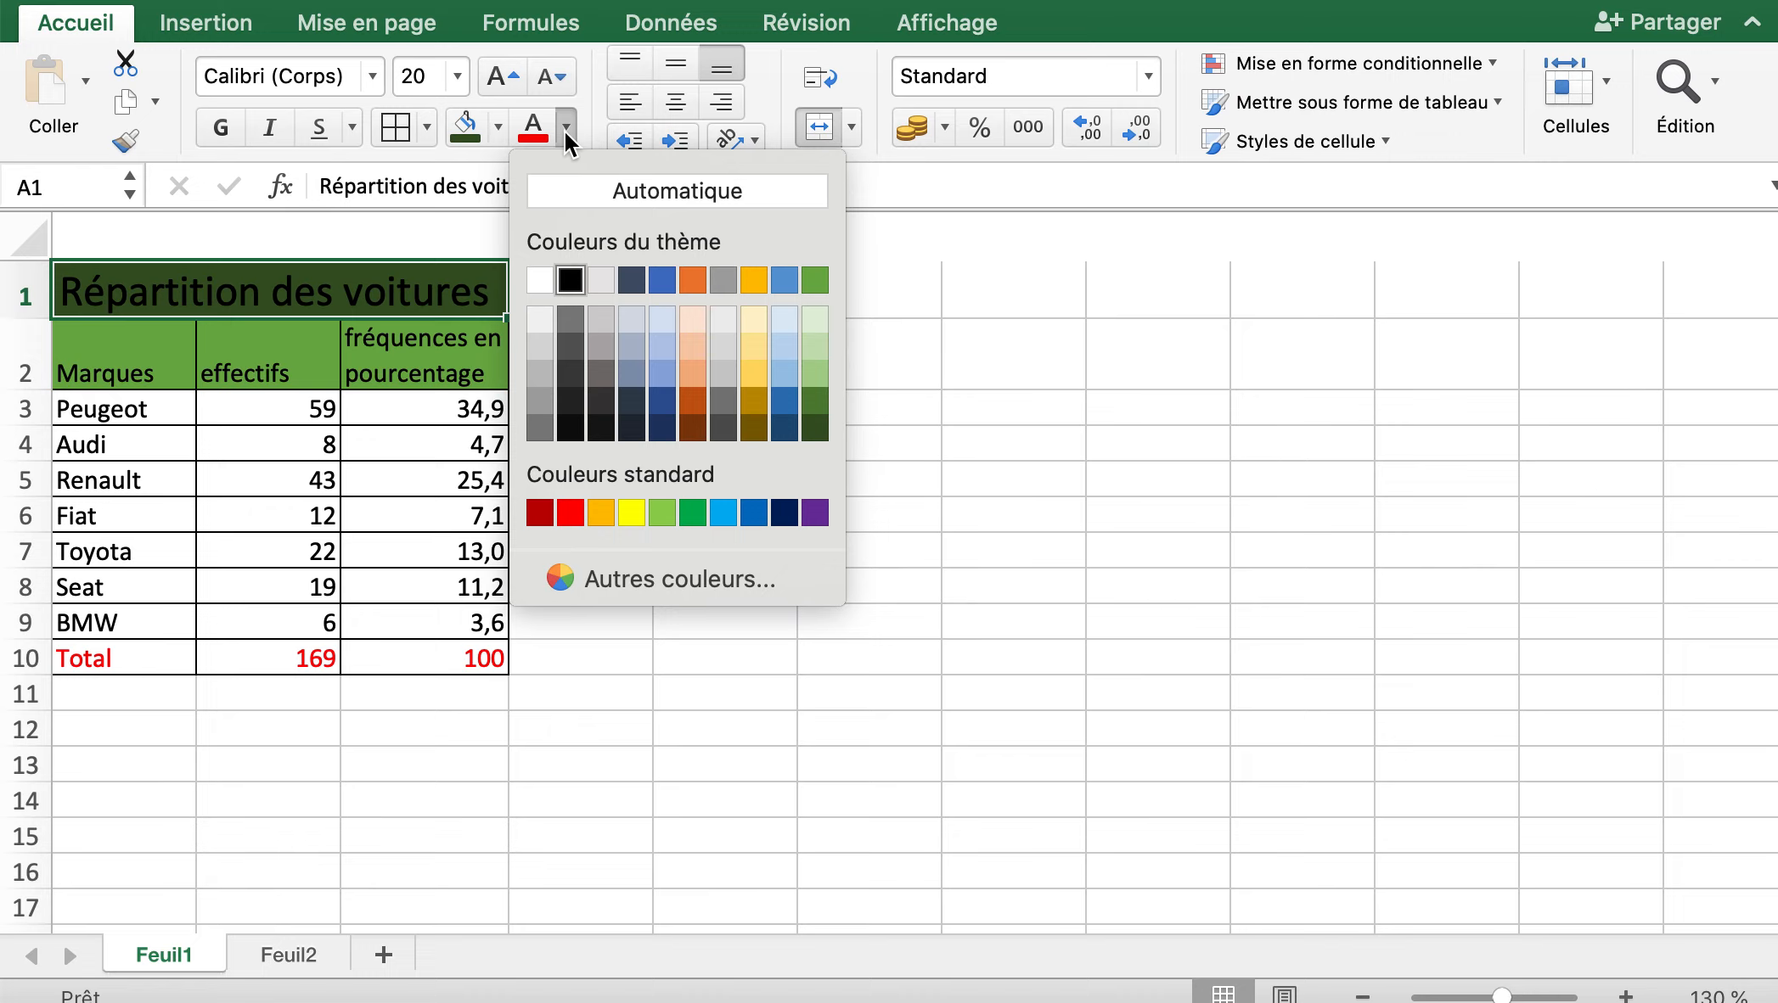
{"action": "left_click", "coordinate": [601, 512]}
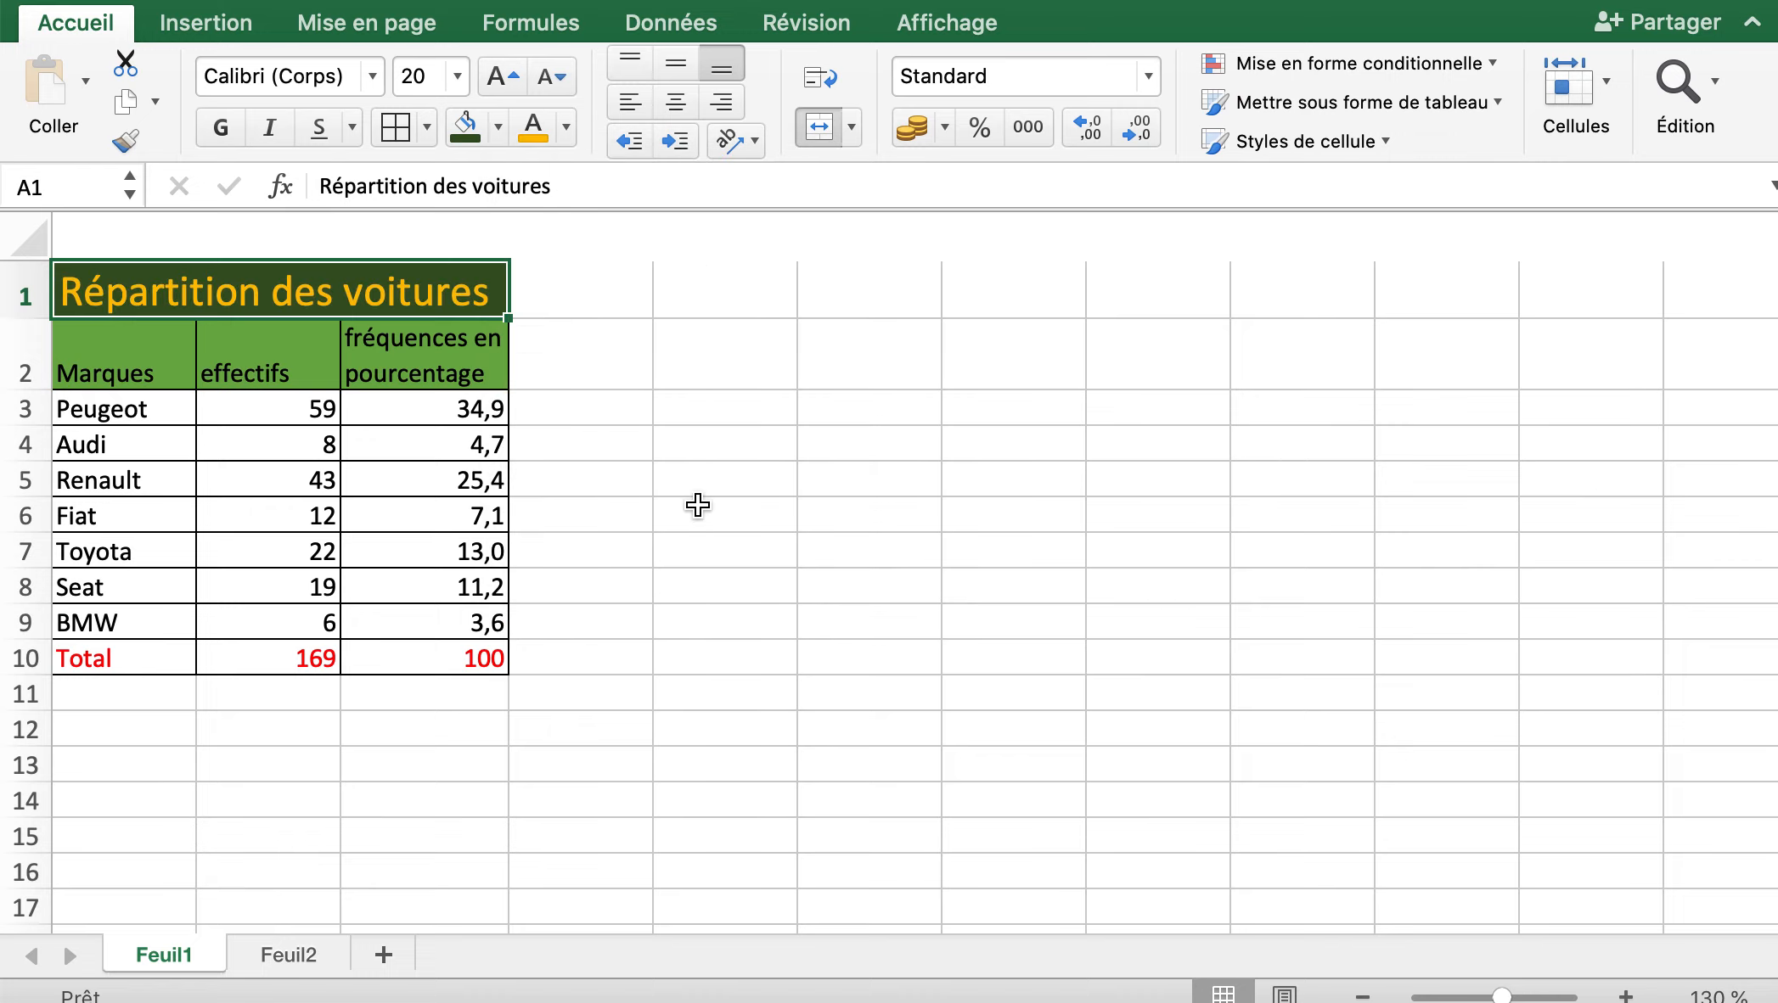